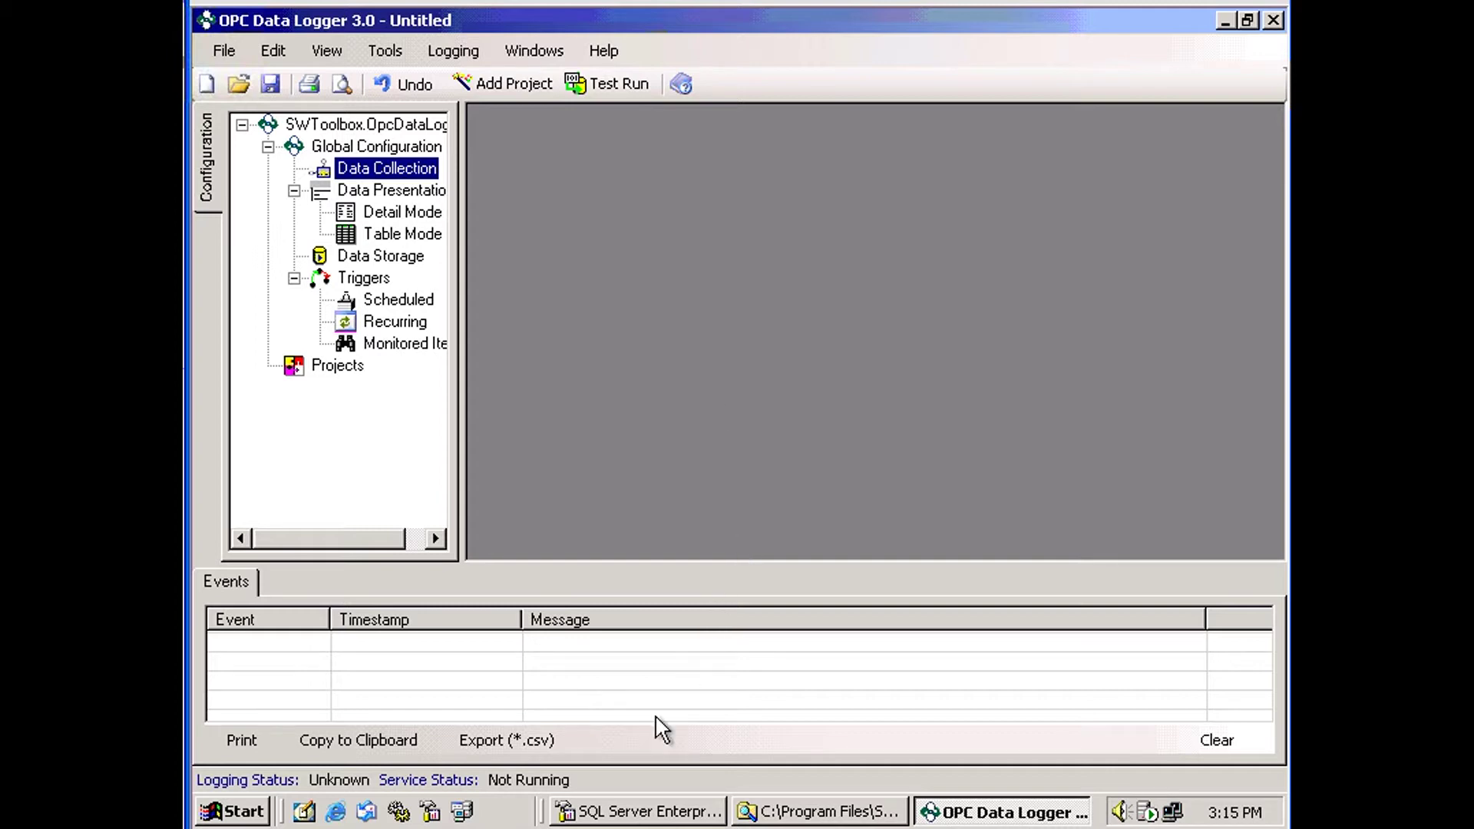
# Start a new project from File > New, keeping the default project name Project.
pyautogui.click(620, 812)
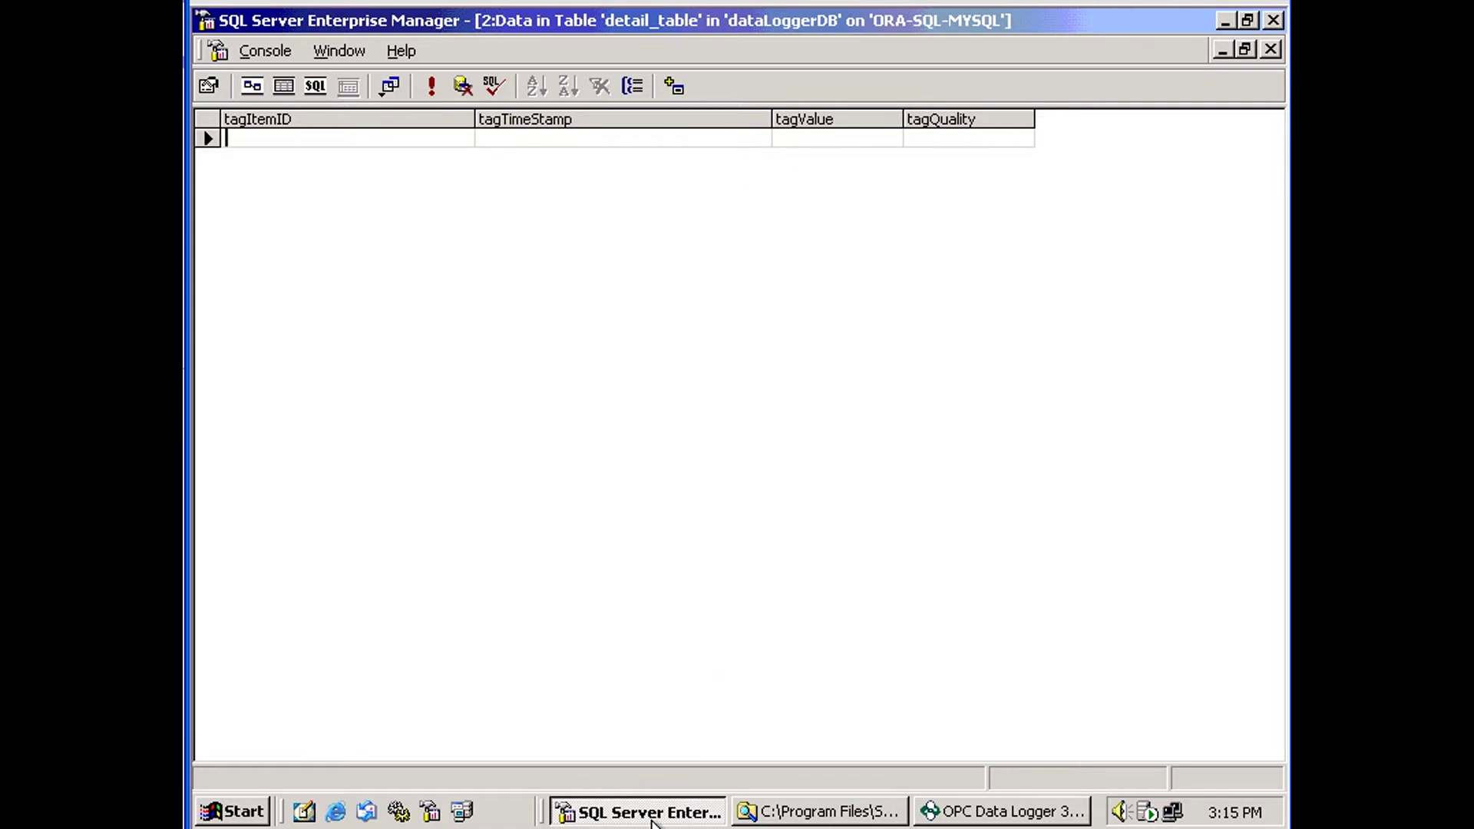
pyautogui.click(938, 813)
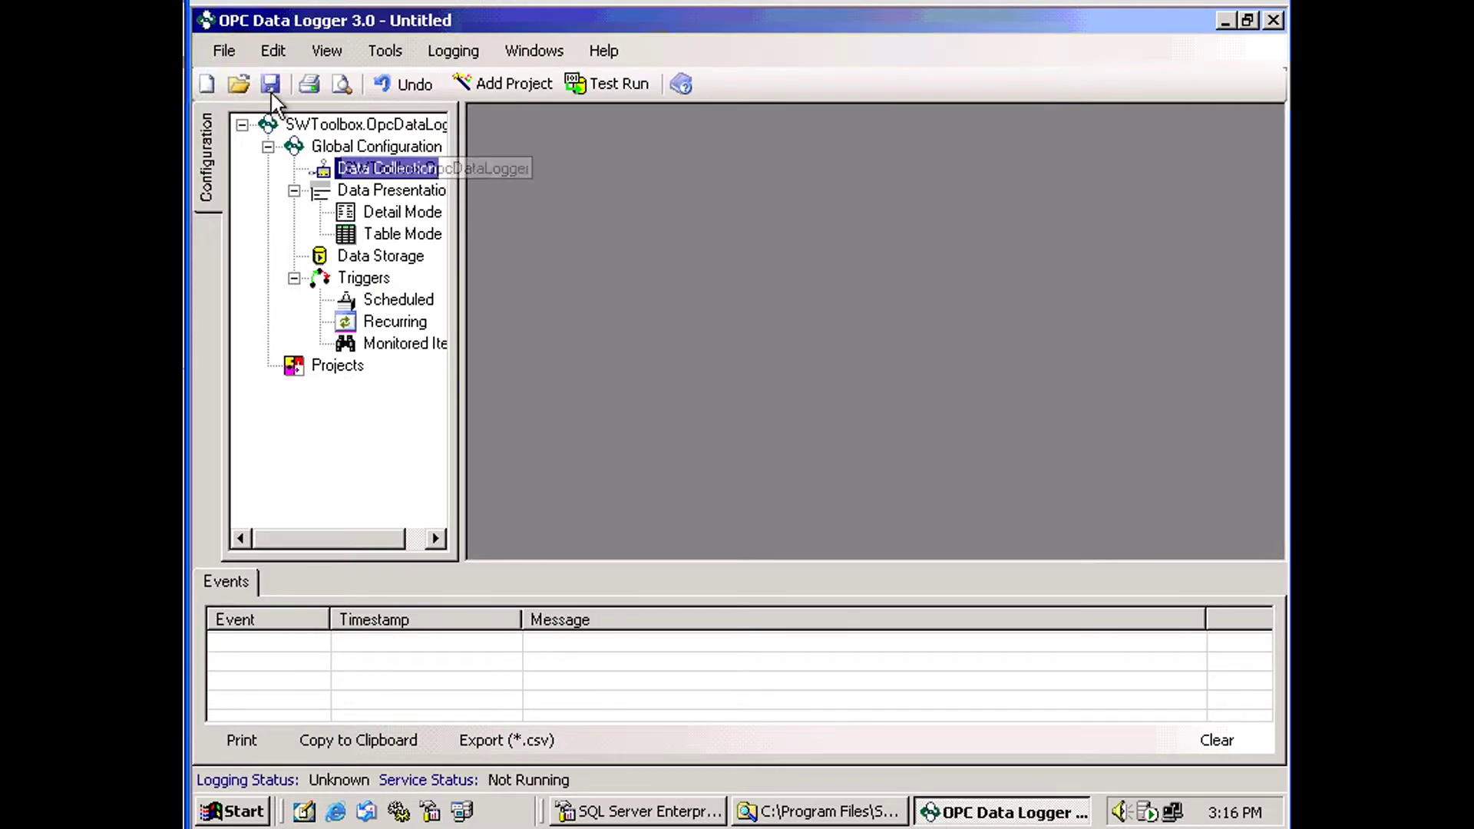
pyautogui.click(219, 51)
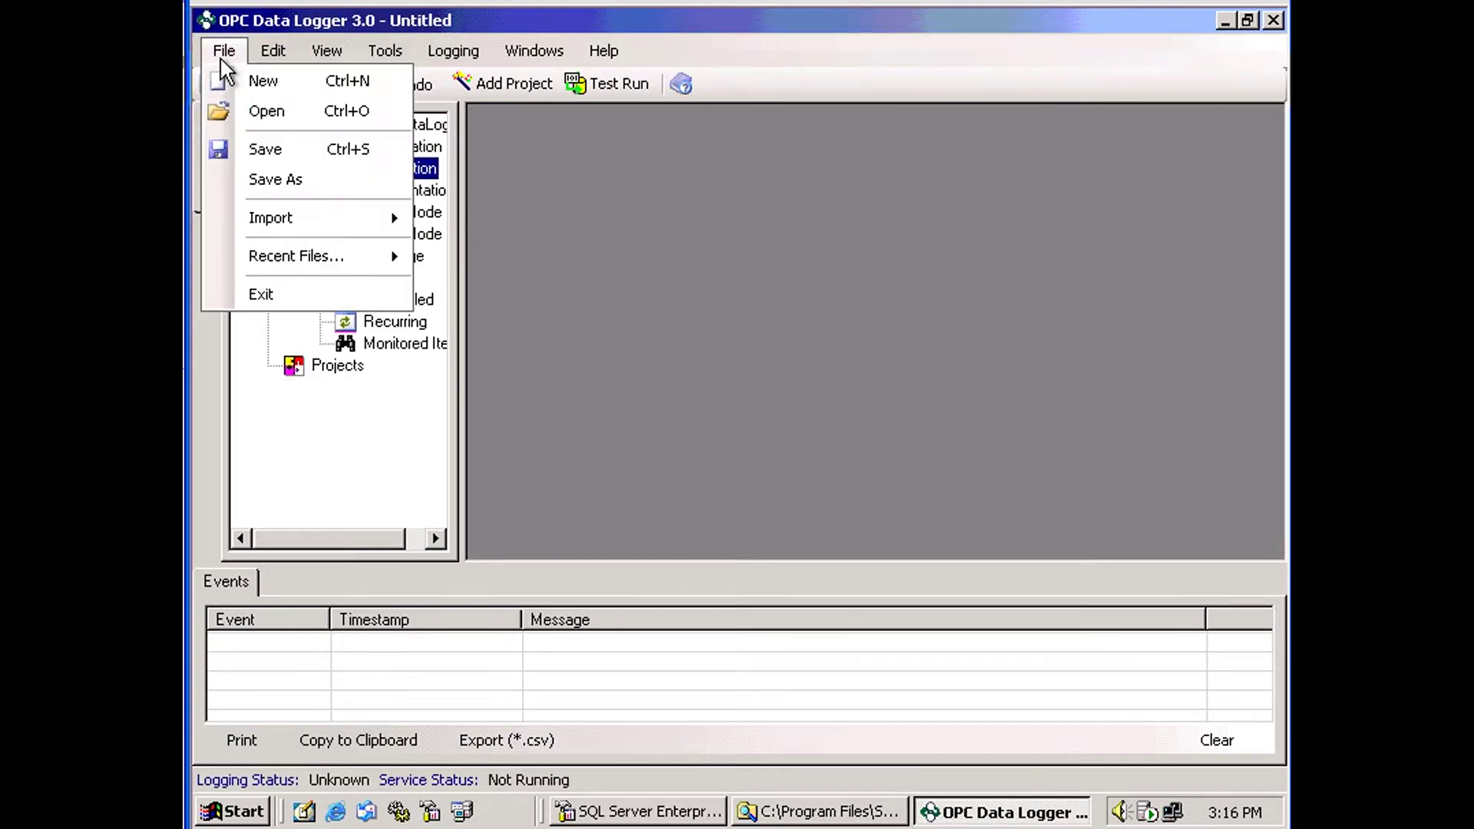
pyautogui.click(244, 83)
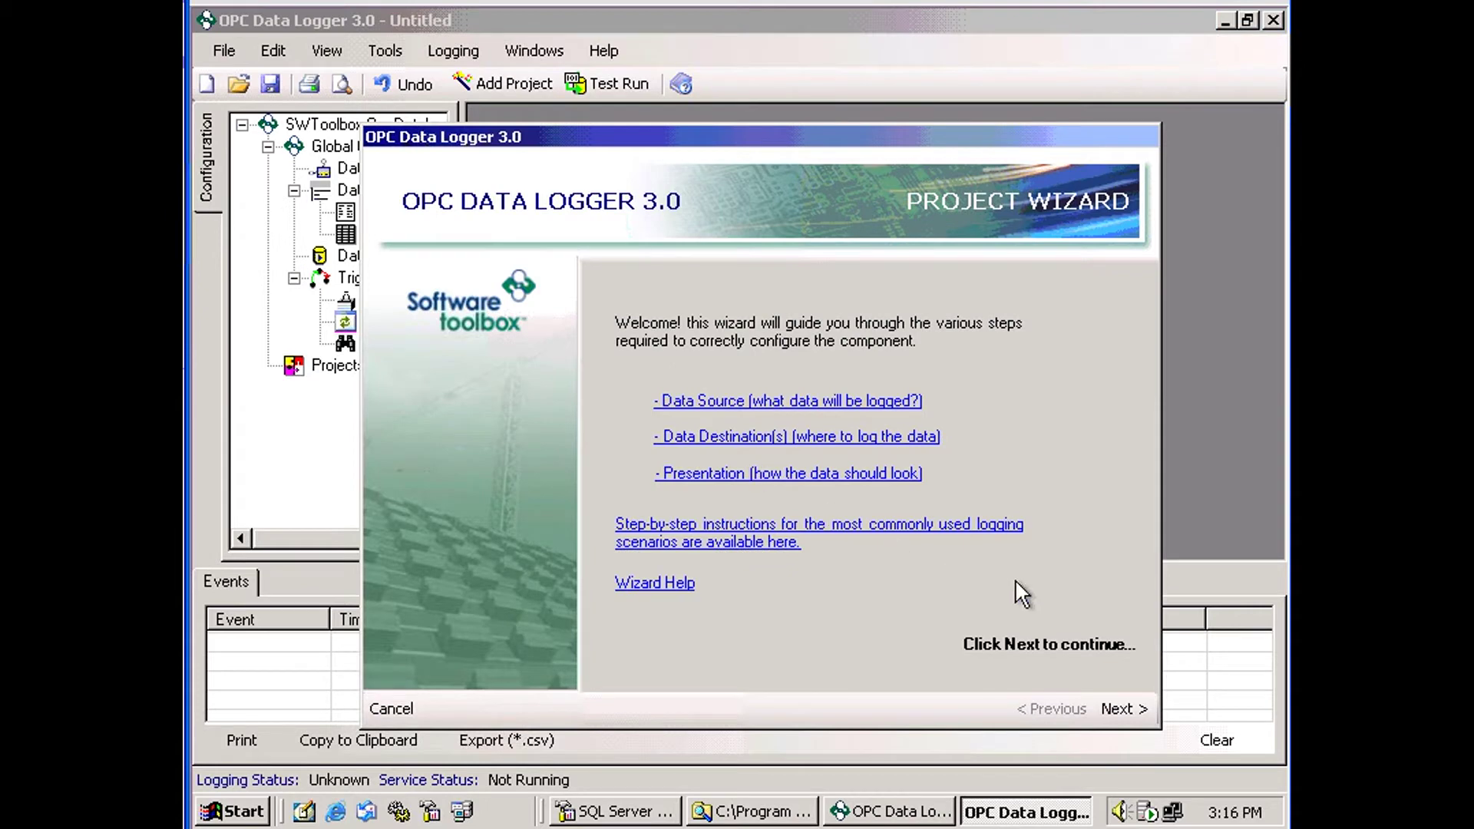
pyautogui.click(1122, 710)
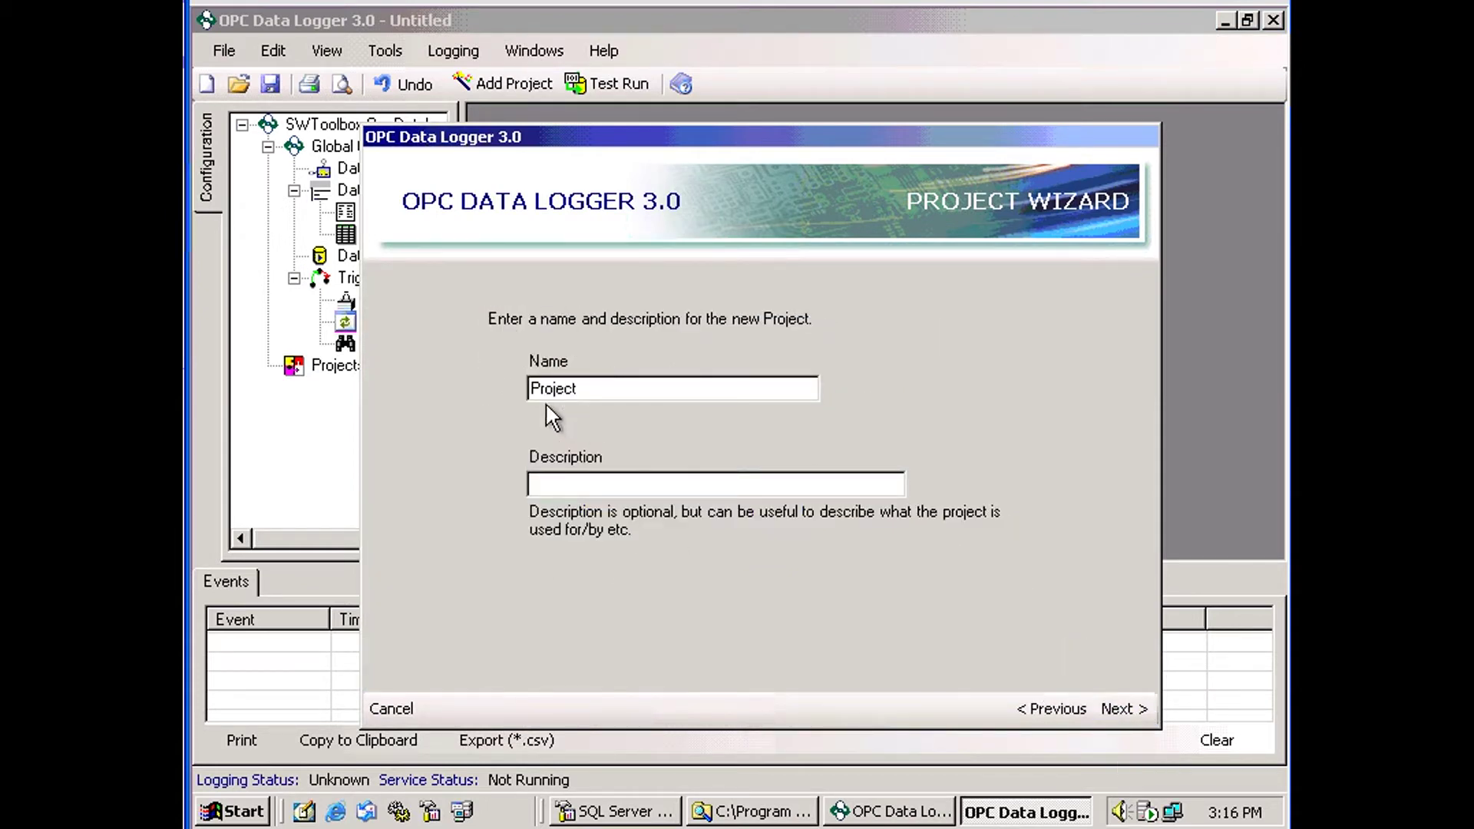
pyautogui.click(1122, 708)
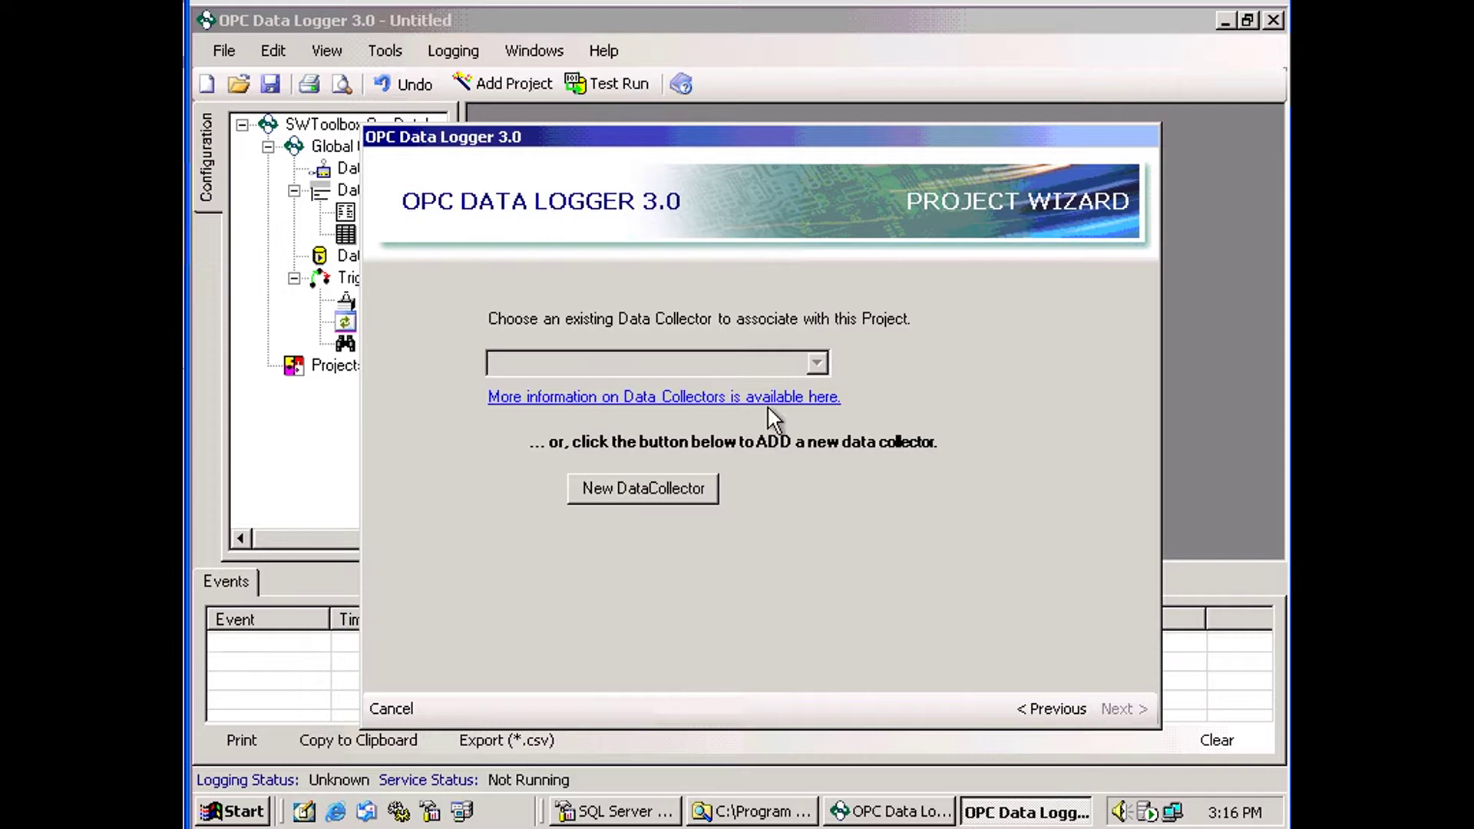
# Create an OPC DA data collector named Collector on 127.0.0.1 using SWToolbox.TOPServer.
pyautogui.click(627, 488)
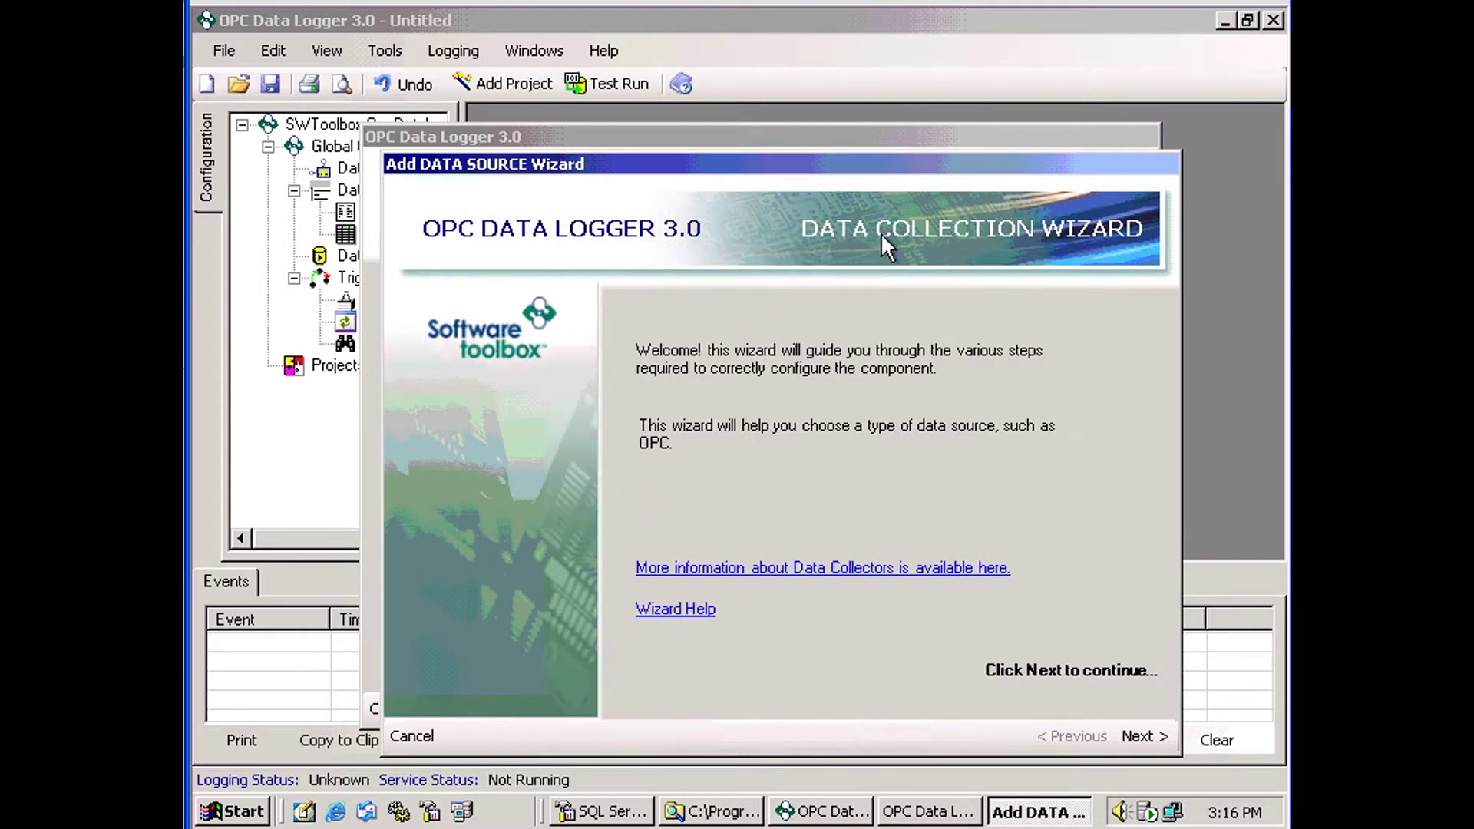
pyautogui.click(1135, 735)
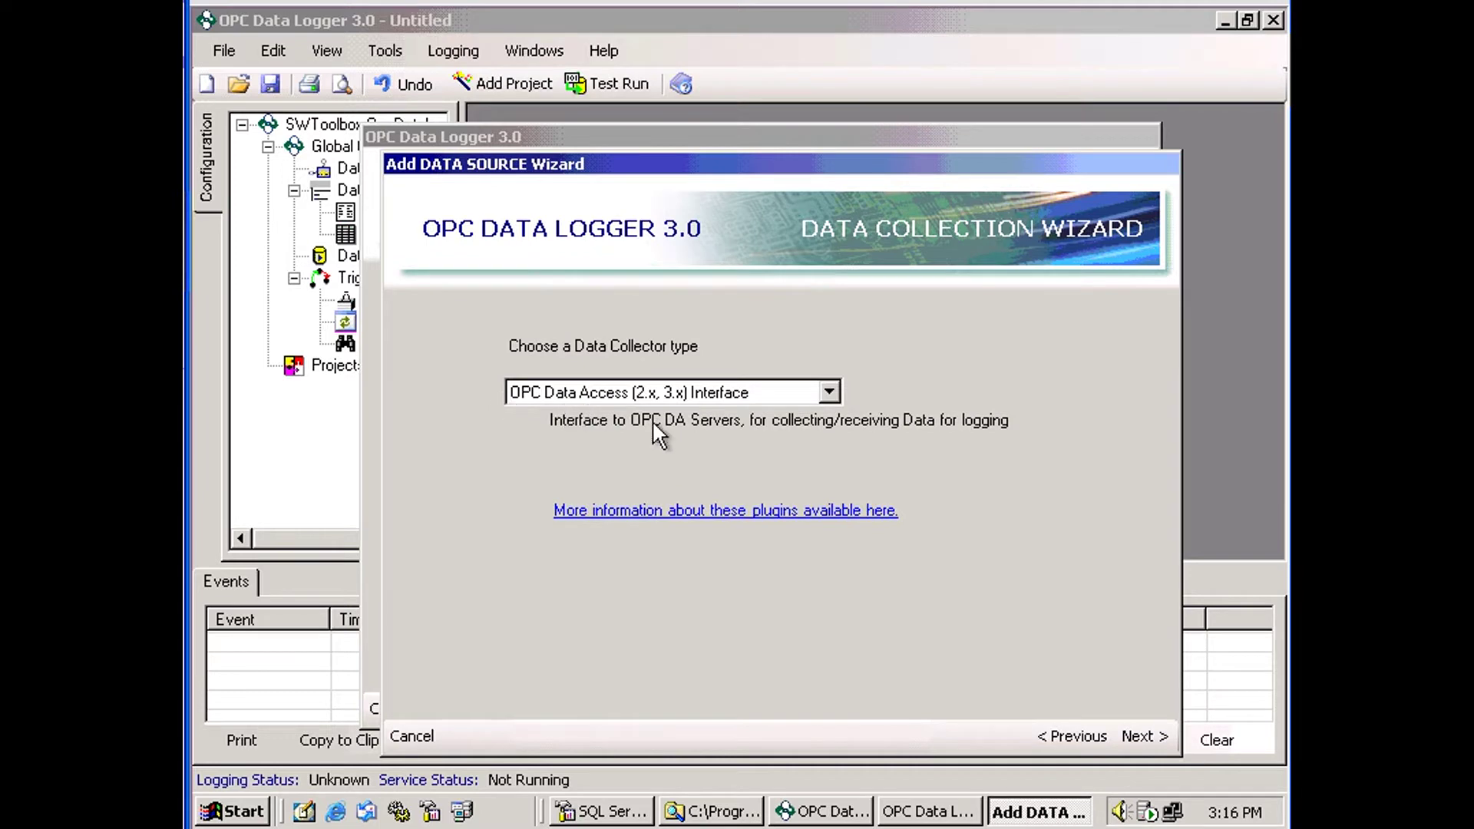
pyautogui.click(1145, 738)
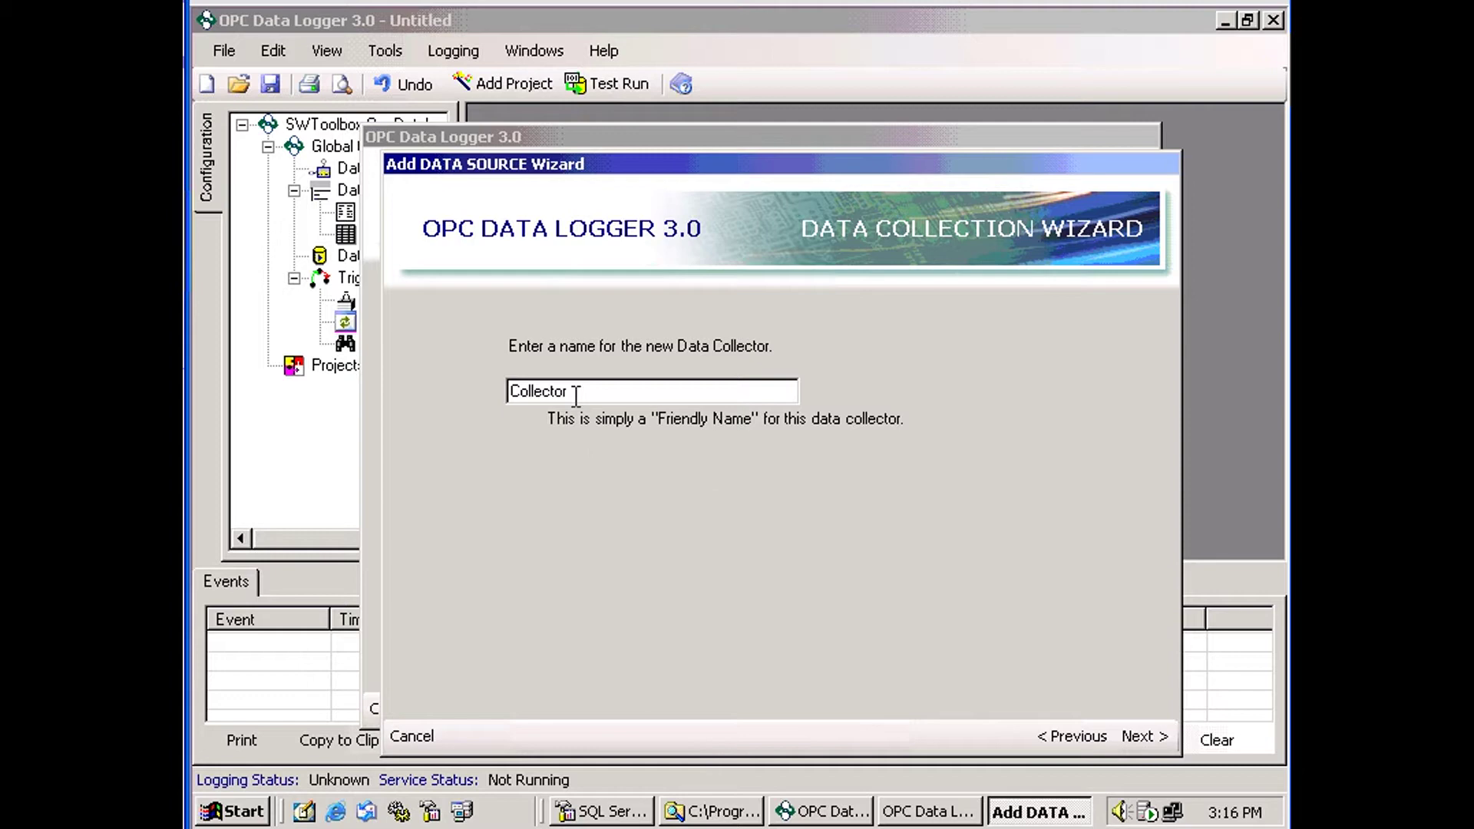
pyautogui.click(1136, 734)
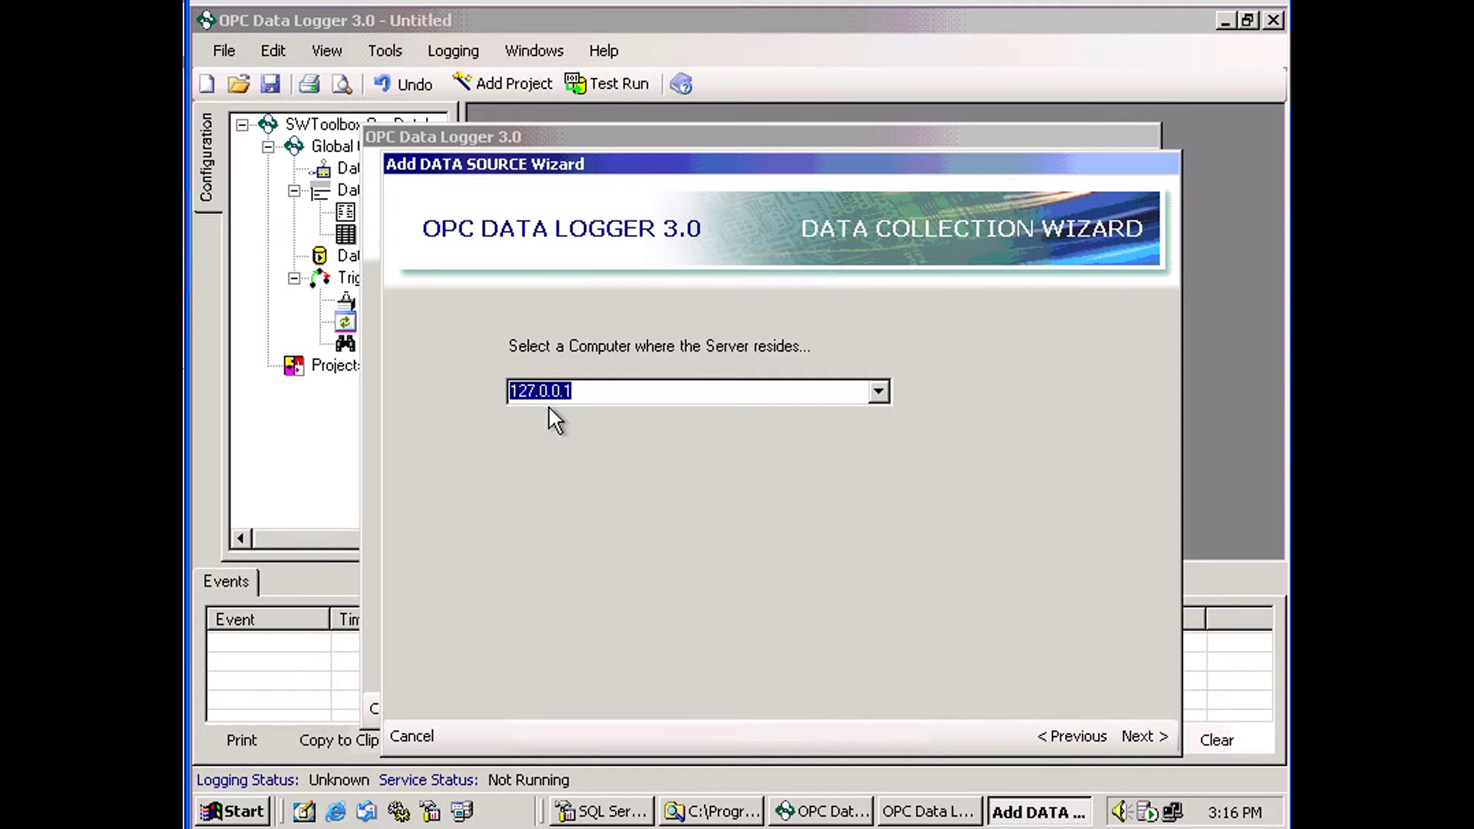
pyautogui.click(1133, 733)
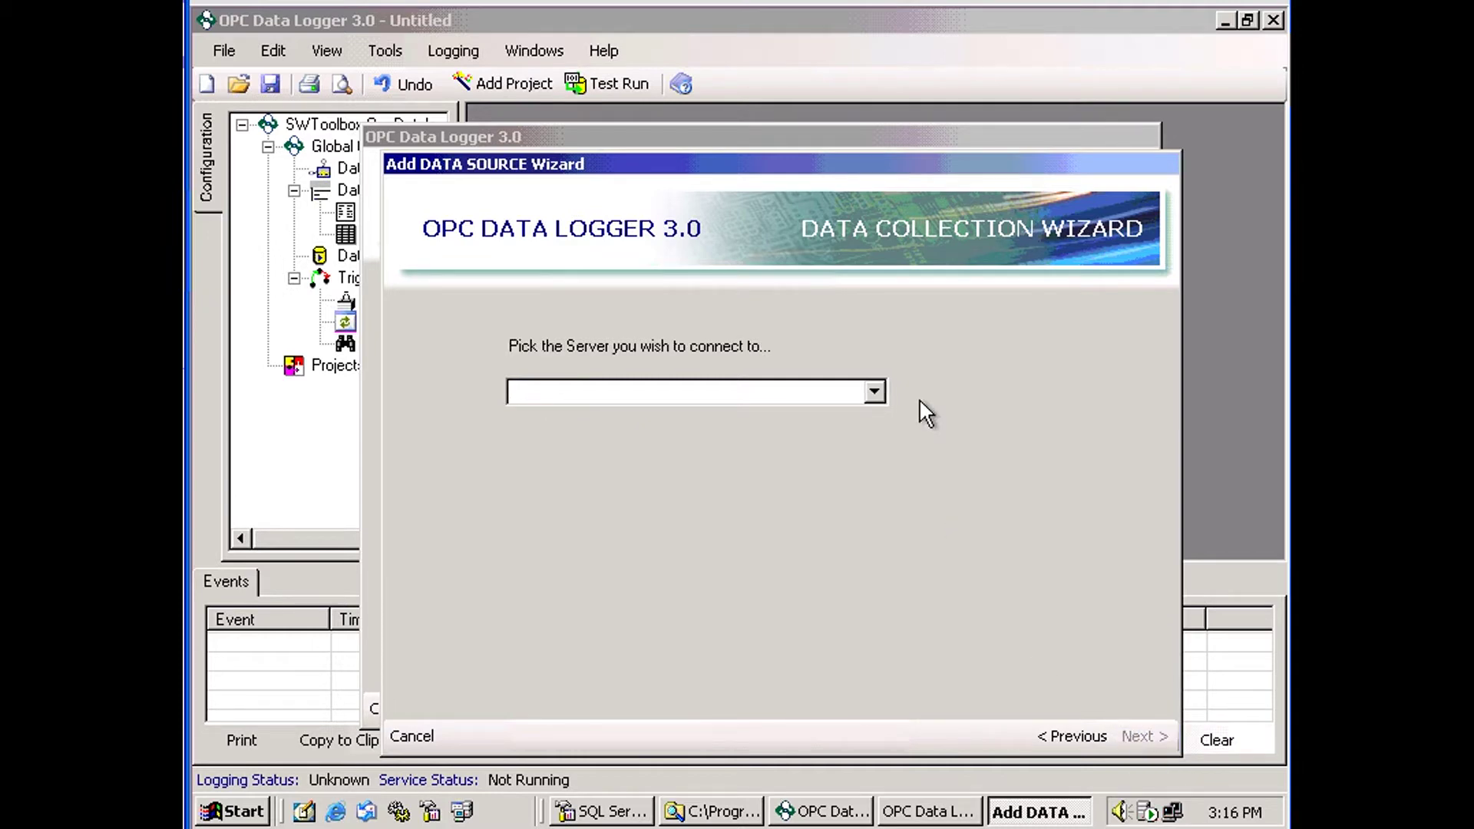
pyautogui.click(876, 393)
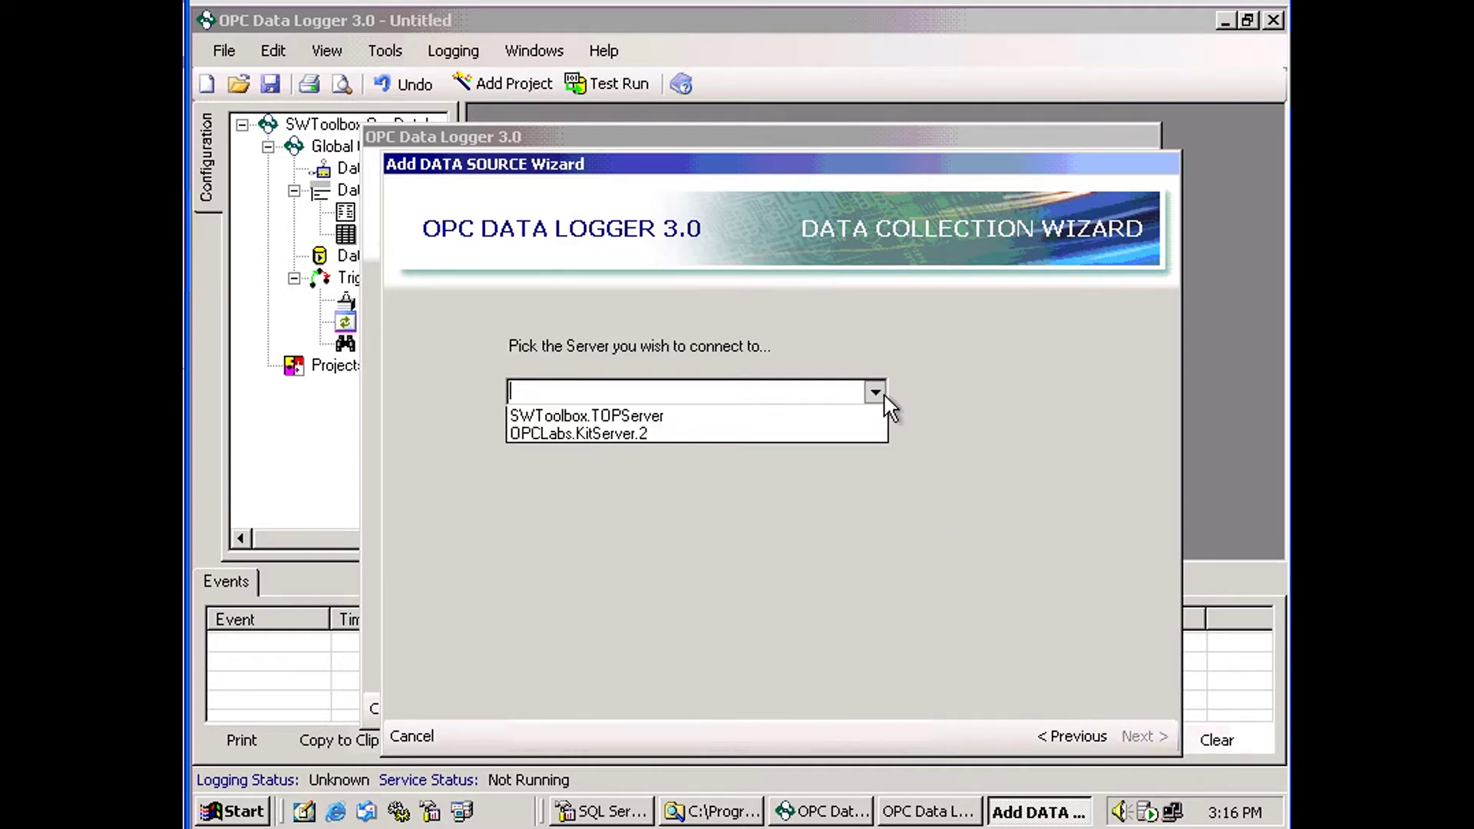
pyautogui.click(605, 418)
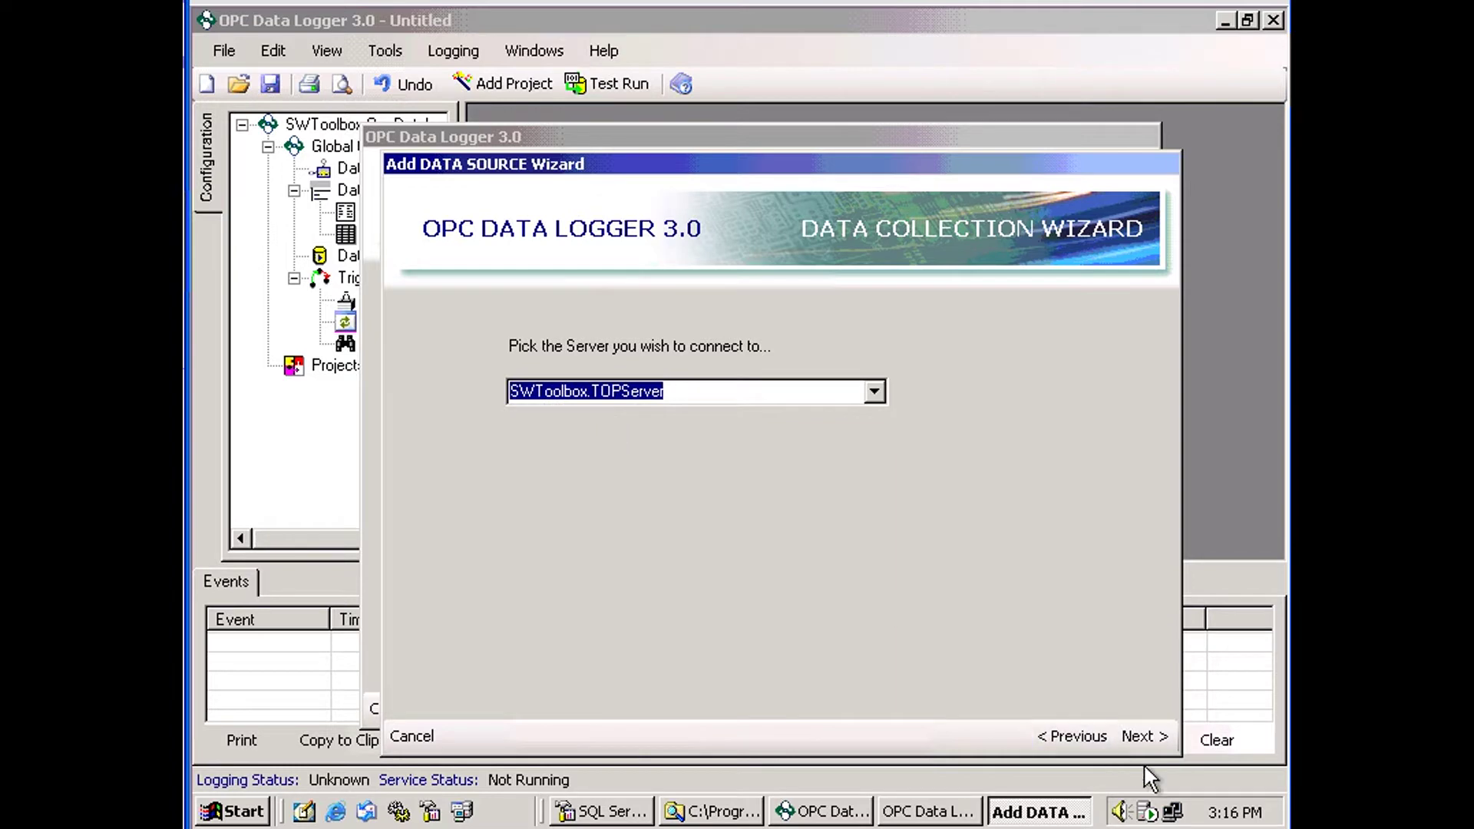
pyautogui.click(1146, 735)
pyautogui.click(1149, 737)
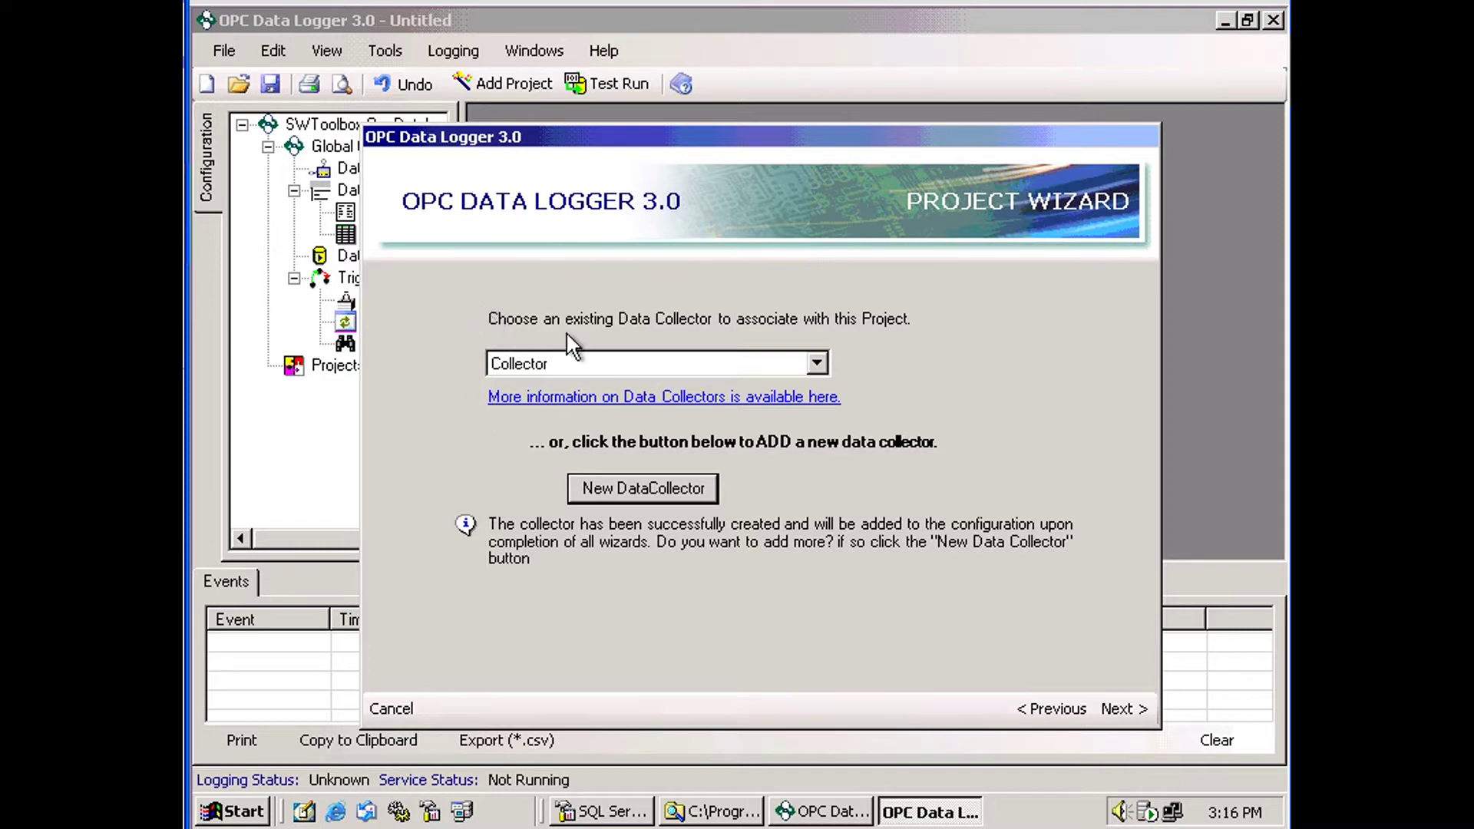
# Add item group Group, changing its interval from 250 to 2 sec with subscription reads.
pyautogui.click(1142, 713)
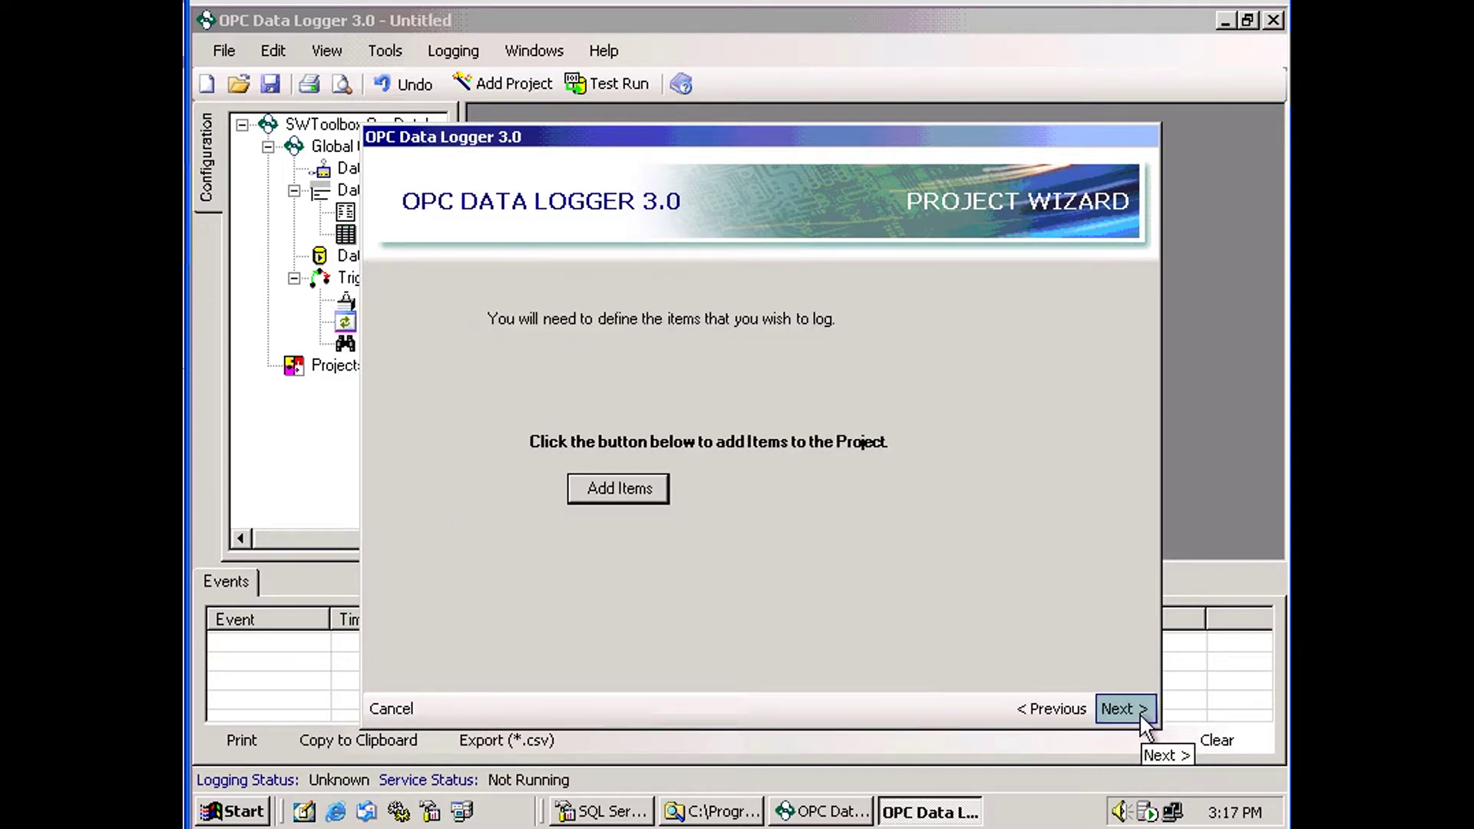
pyautogui.click(639, 492)
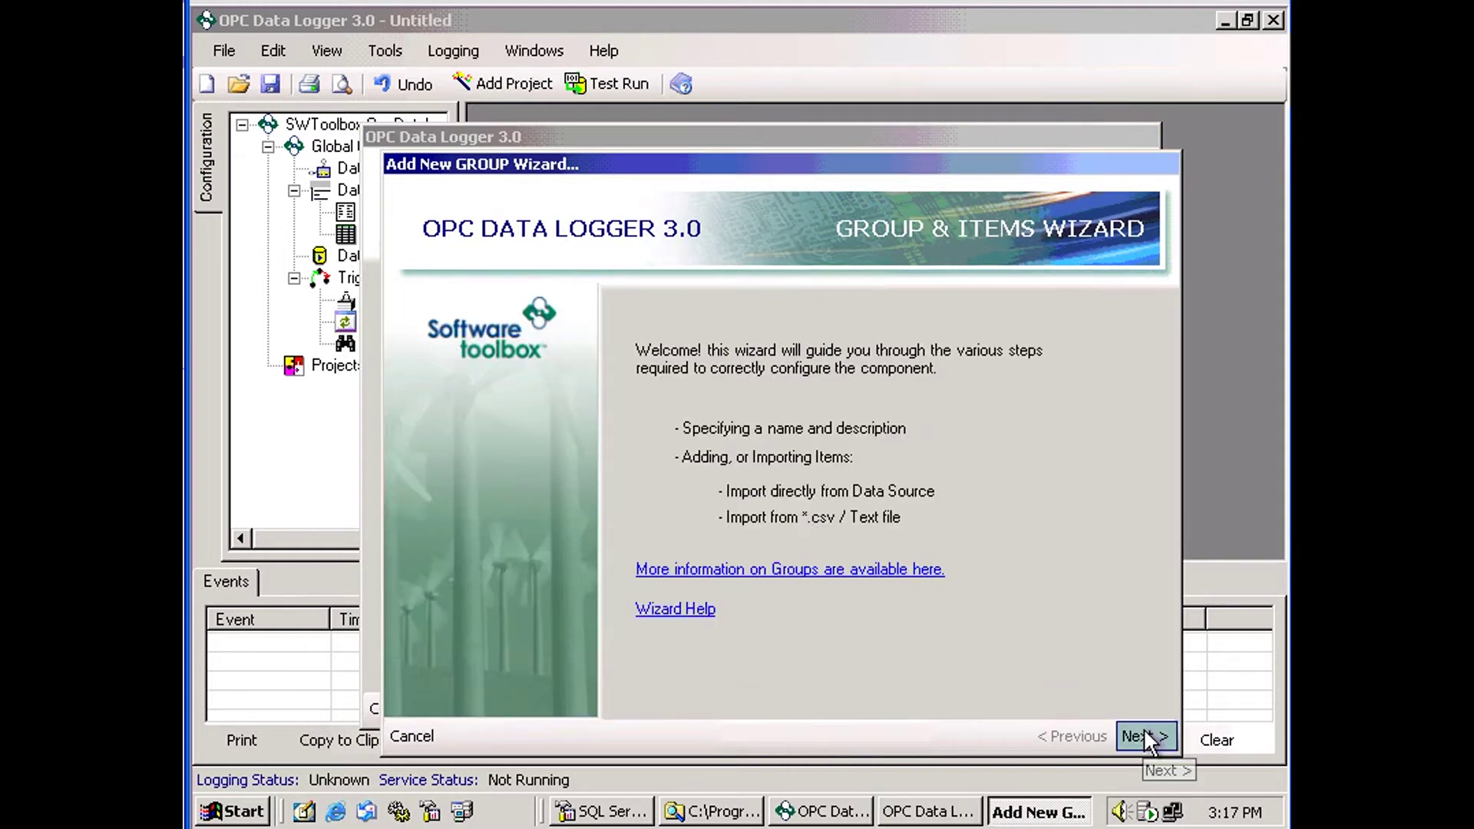
pyautogui.click(1145, 733)
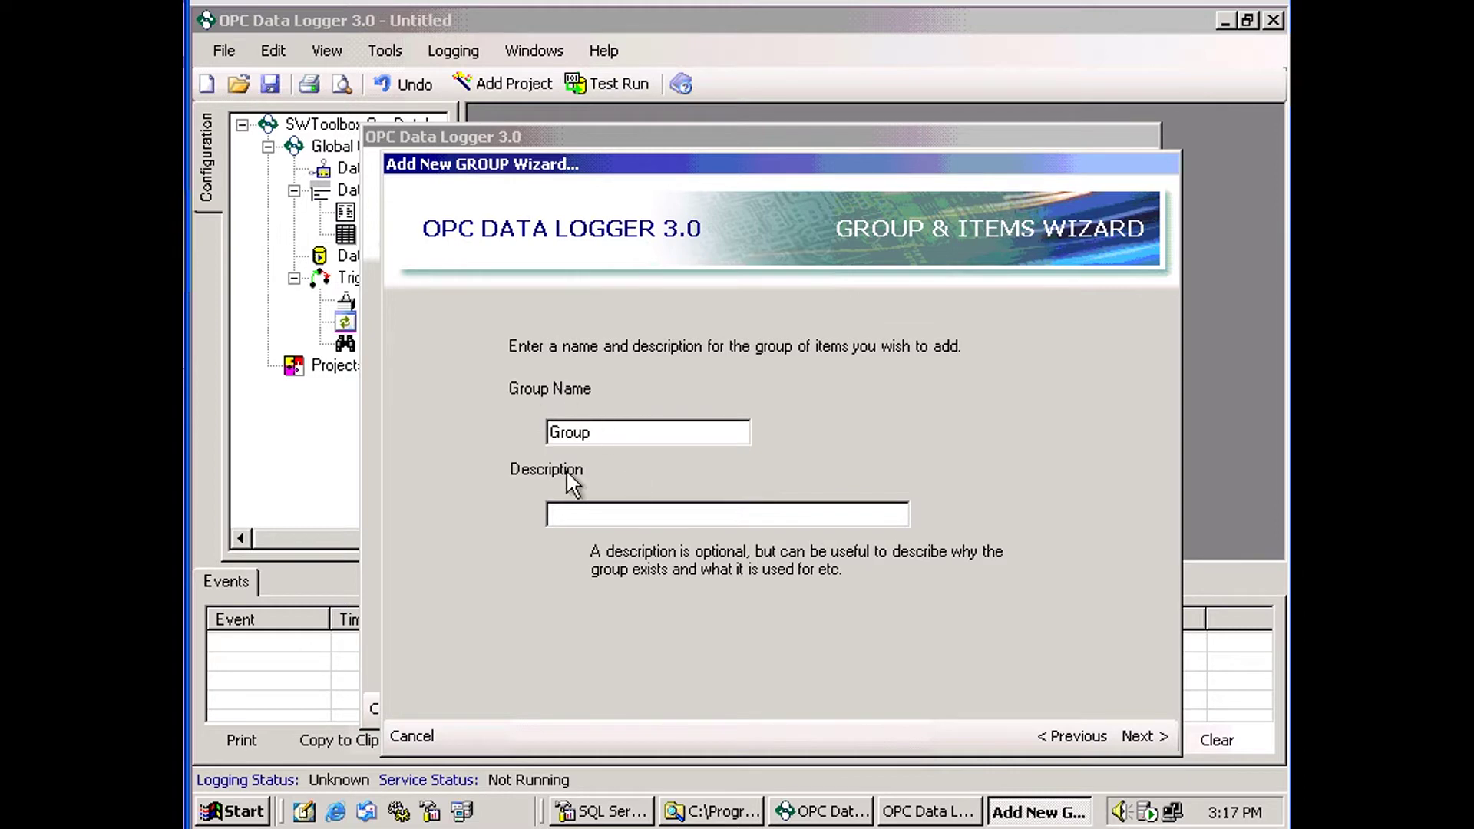
pyautogui.click(1152, 733)
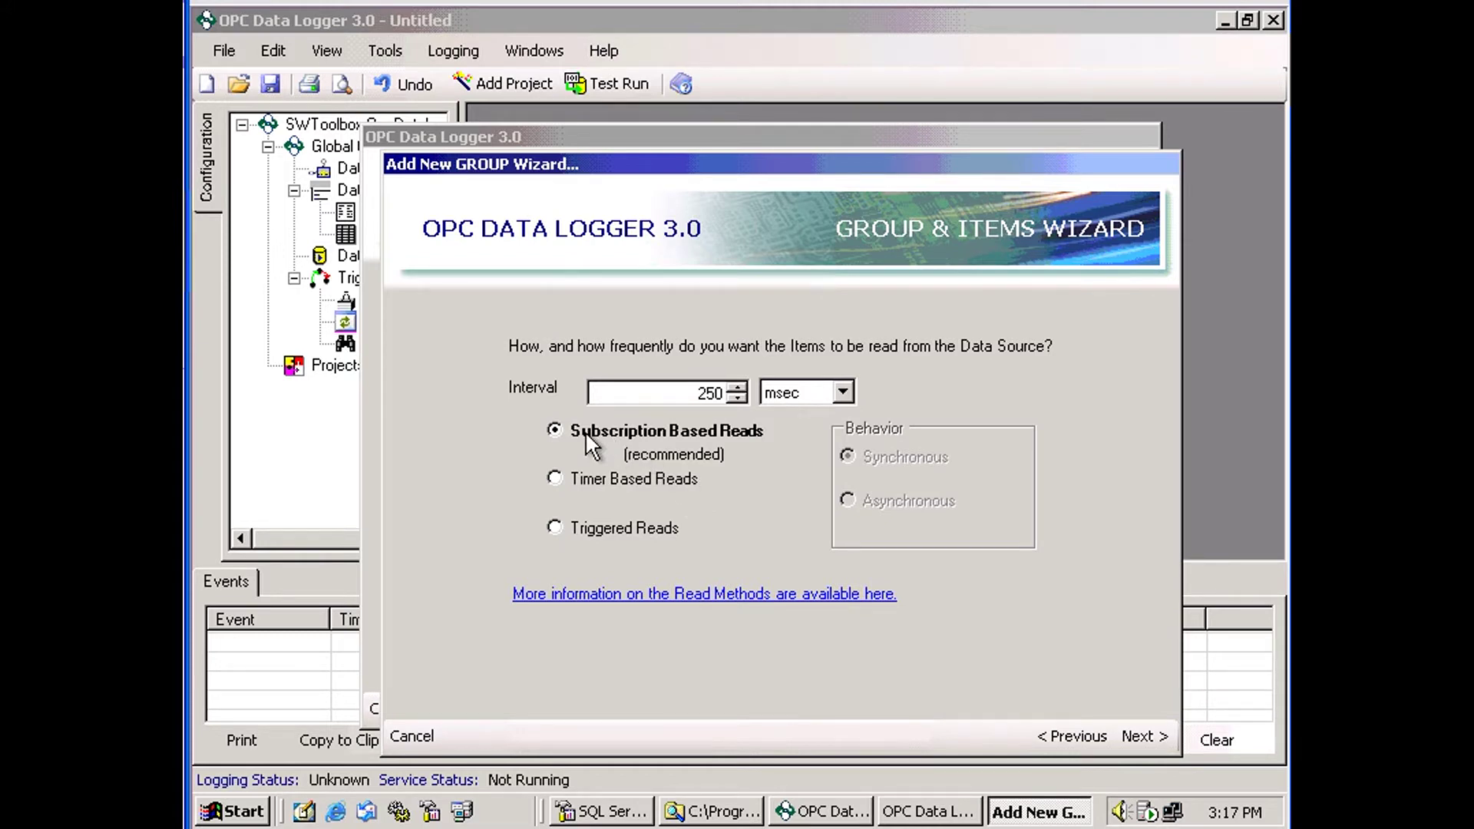
pyautogui.moveTo(675, 393); pyautogui.dragTo(731, 394)
pyautogui.write('2')
pyautogui.click(843, 392)
pyautogui.click(808, 434)
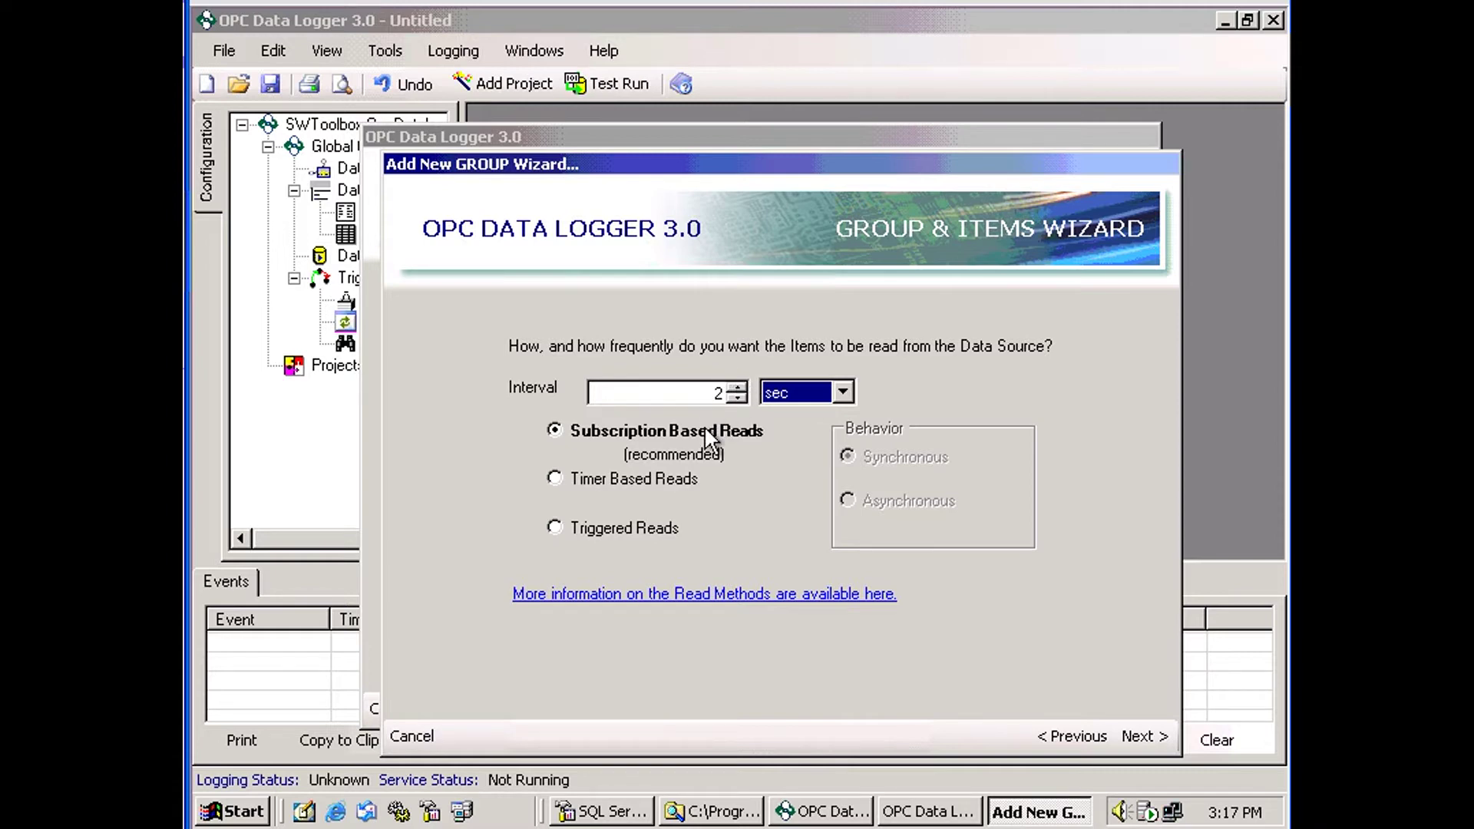
pyautogui.click(1139, 740)
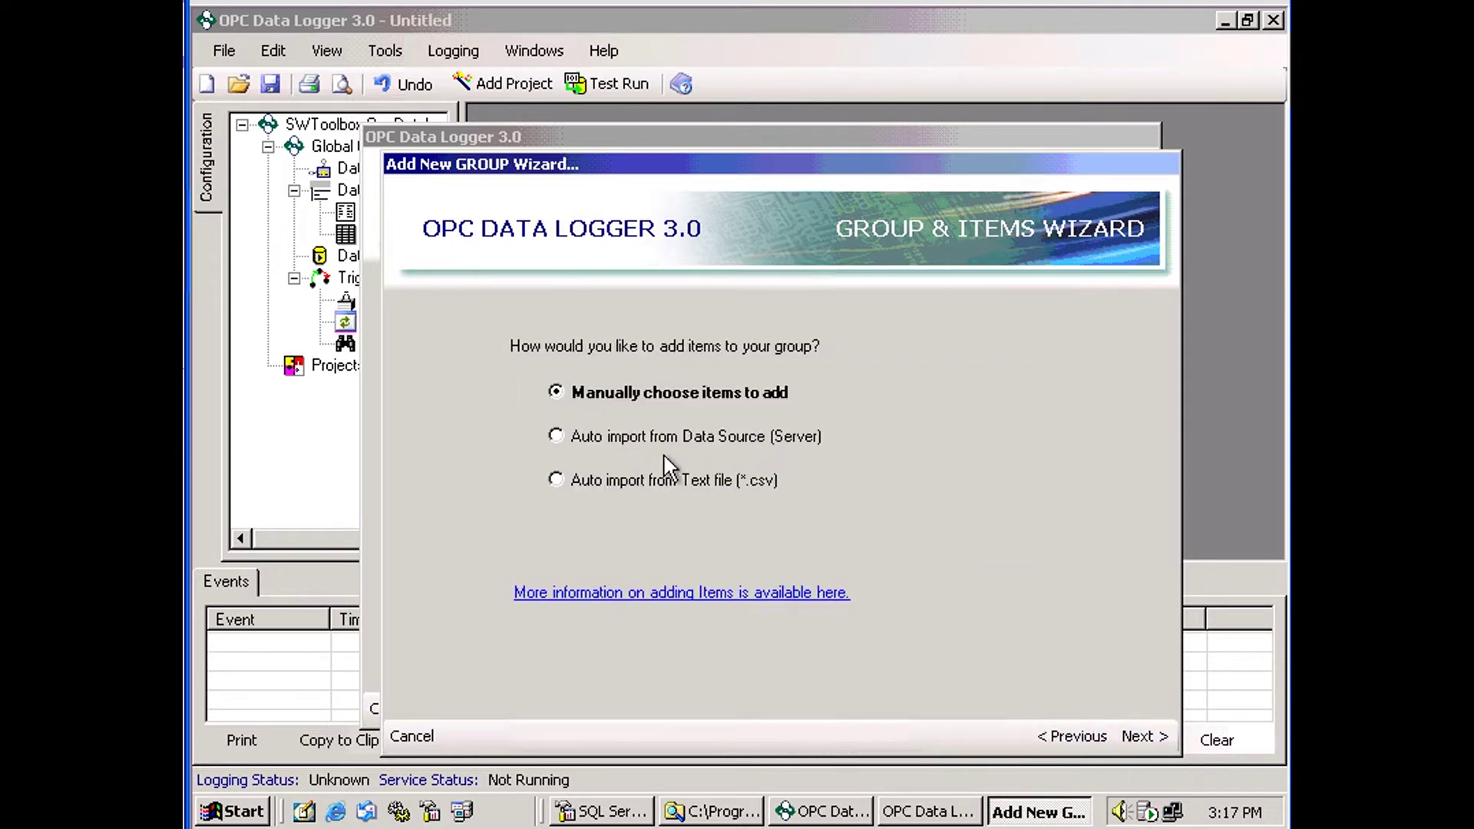
# Browse TOPServer > Channel_0_User_Defined > Ramp, add Ramp_Float through Ramp4, and finish the group.
pyautogui.click(1141, 736)
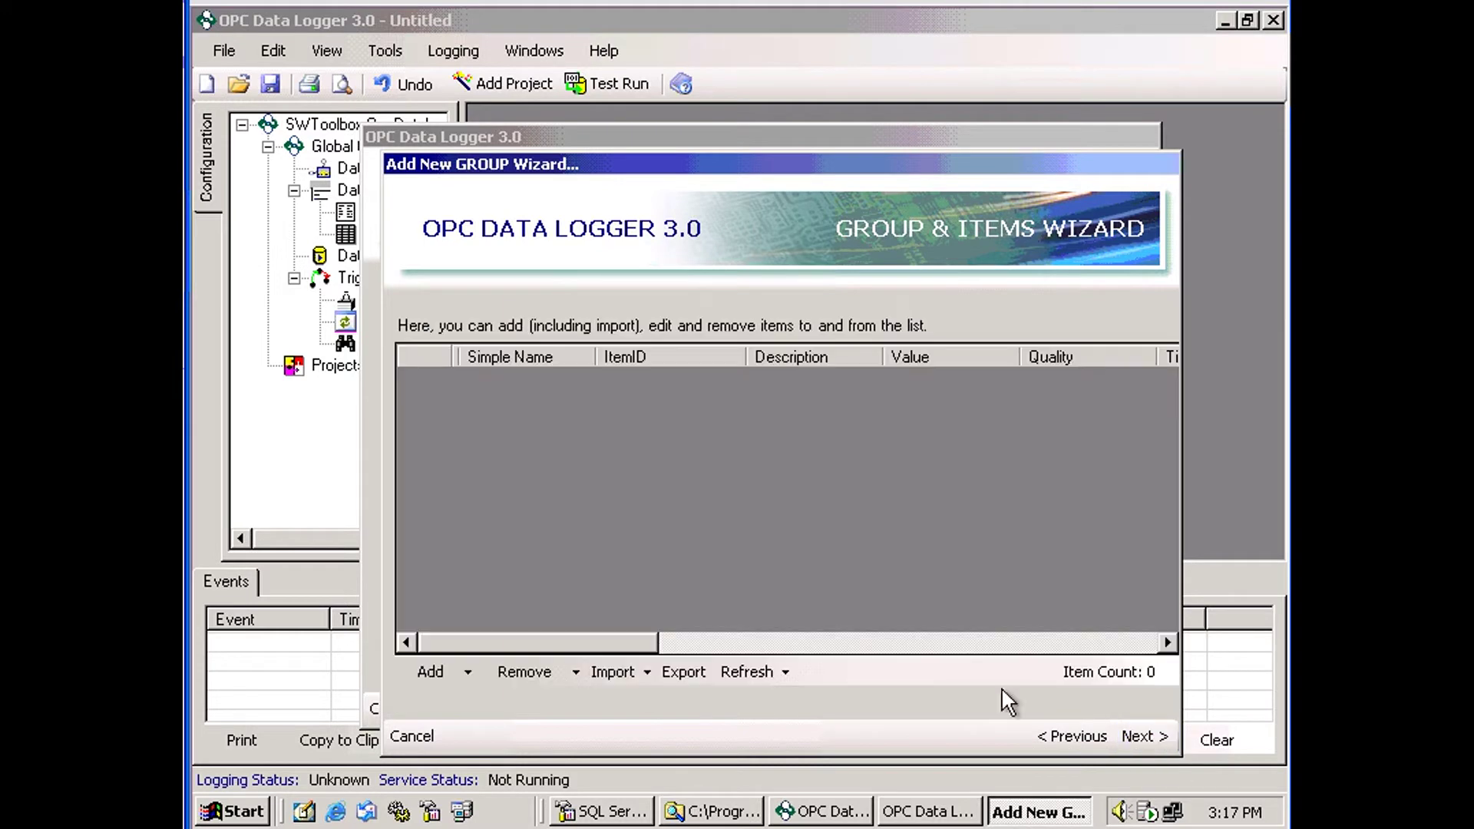
pyautogui.click(459, 674)
pyautogui.click(481, 643)
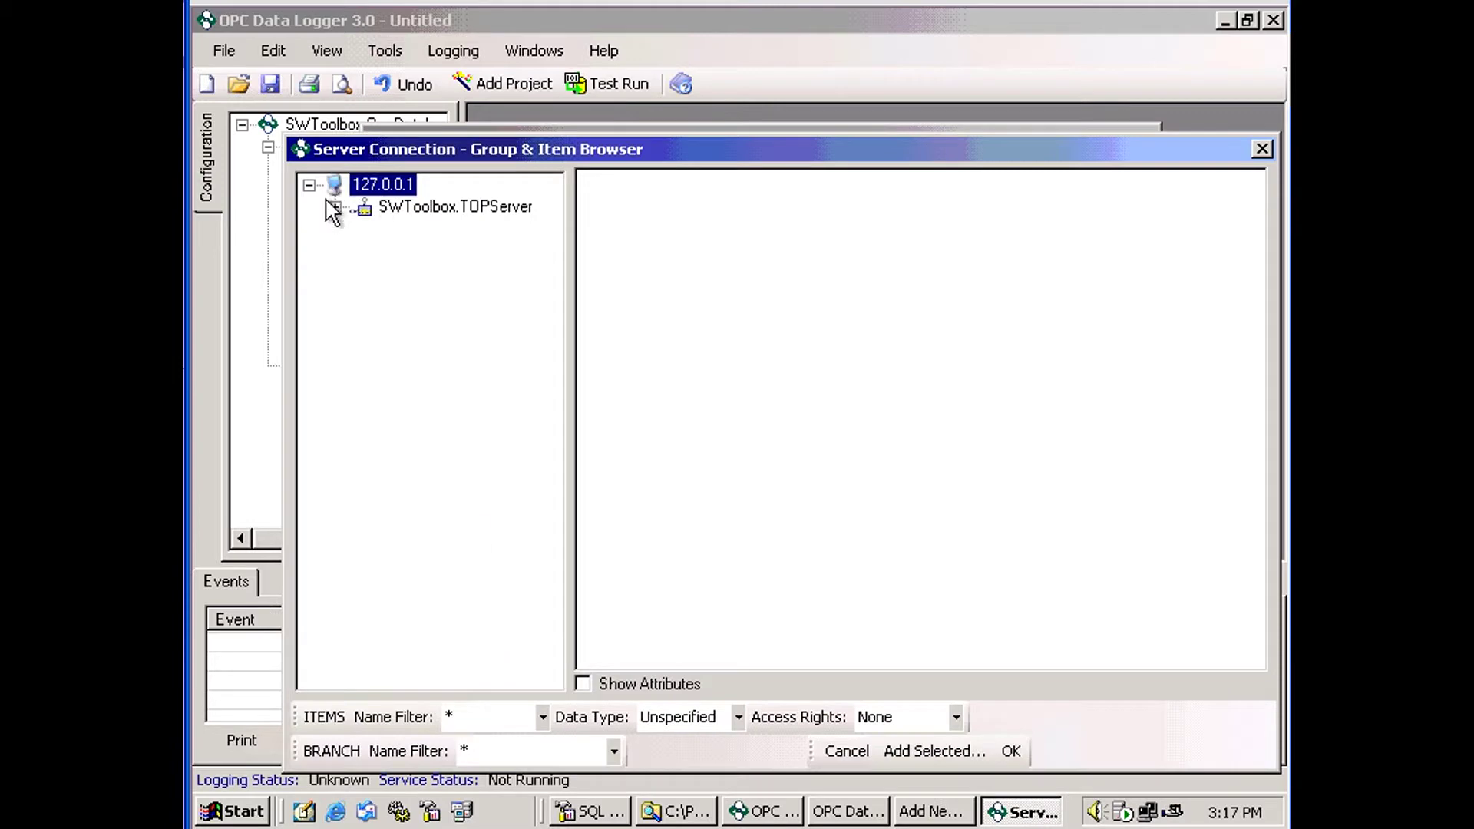
pyautogui.click(334, 207)
pyautogui.click(361, 251)
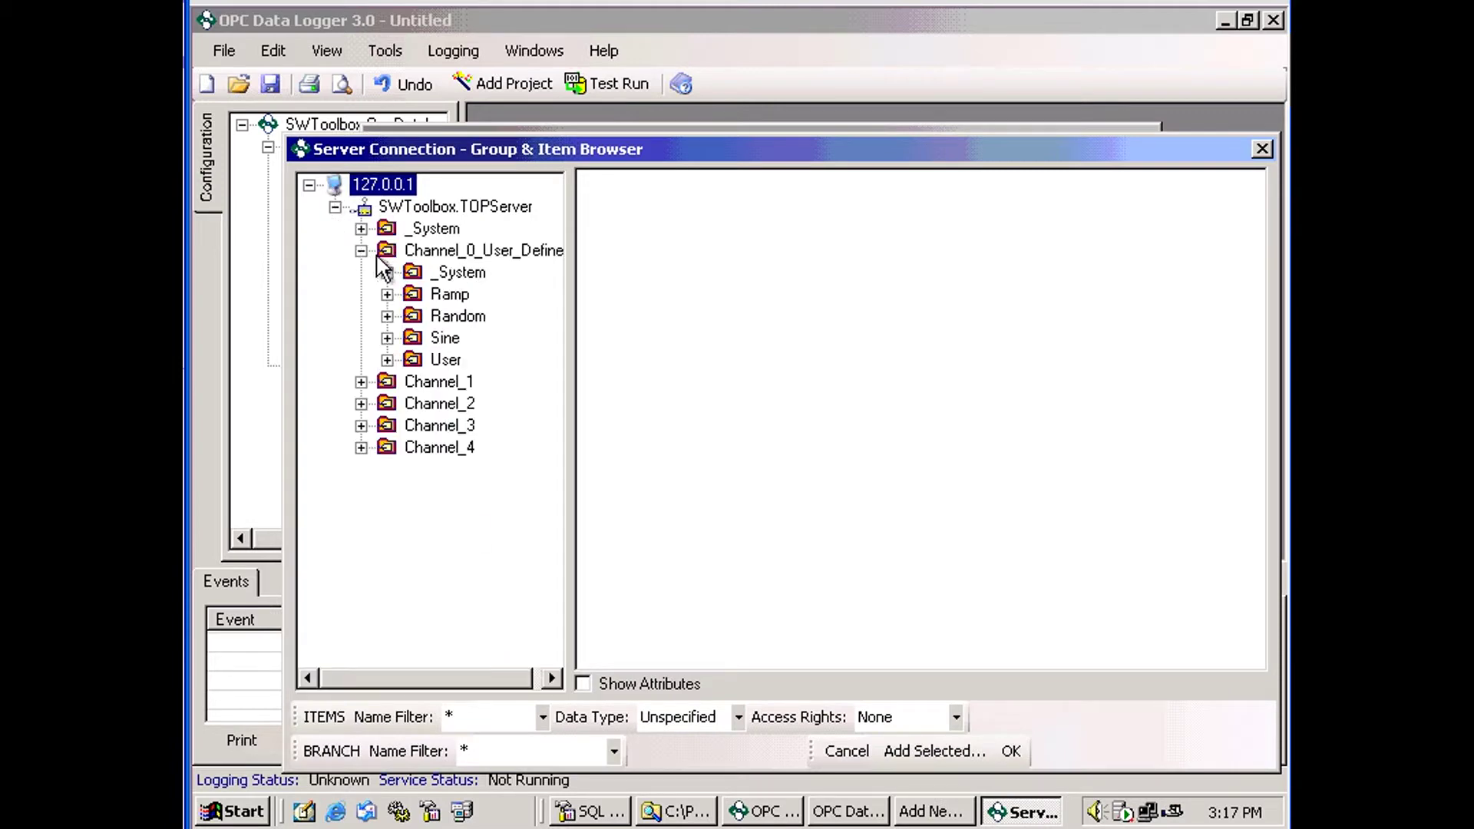
pyautogui.click(441, 298)
pyautogui.moveTo(725, 300); pyautogui.dragTo(596, 176)
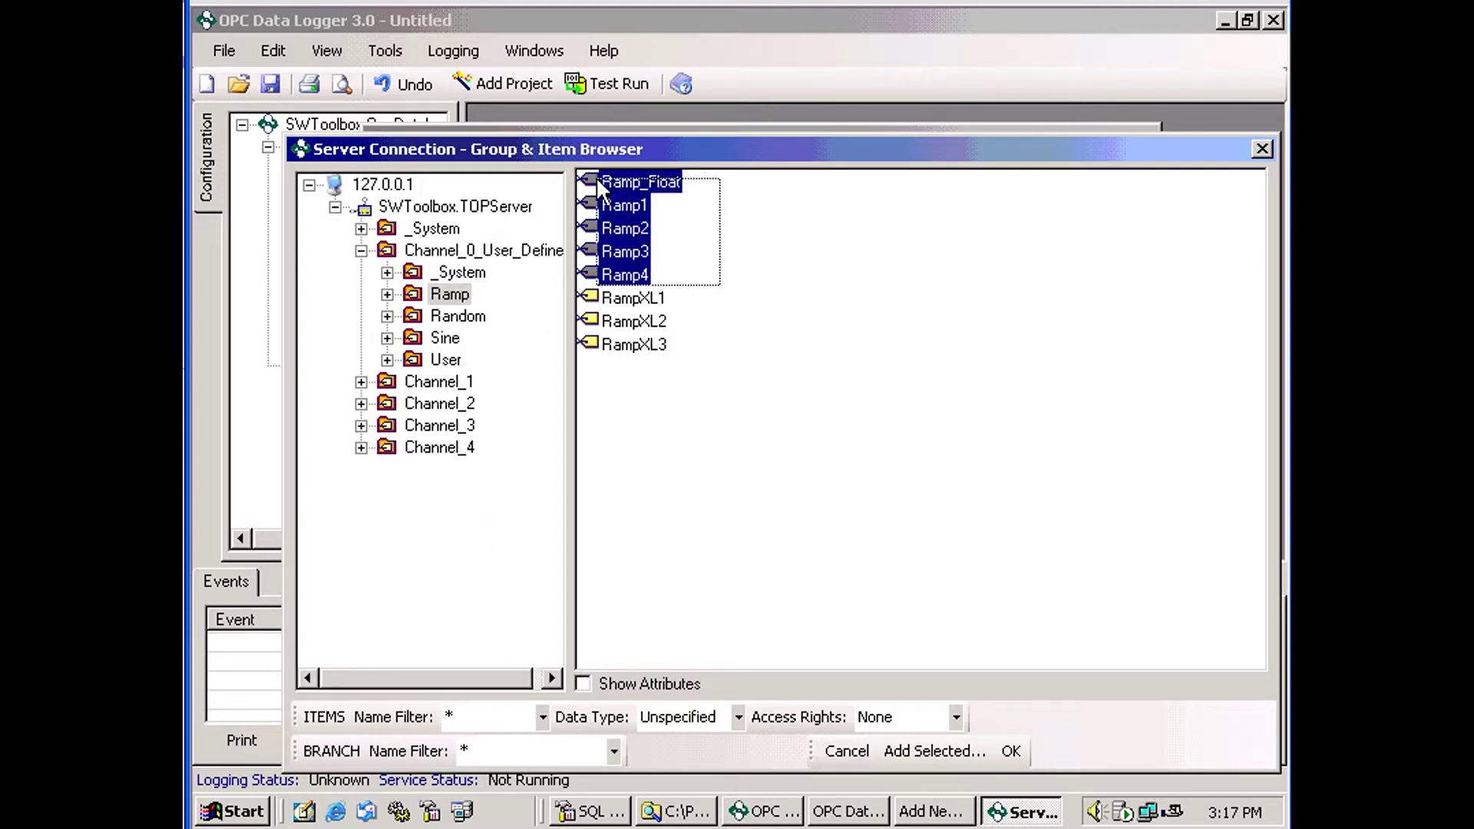
pyautogui.click(1012, 751)
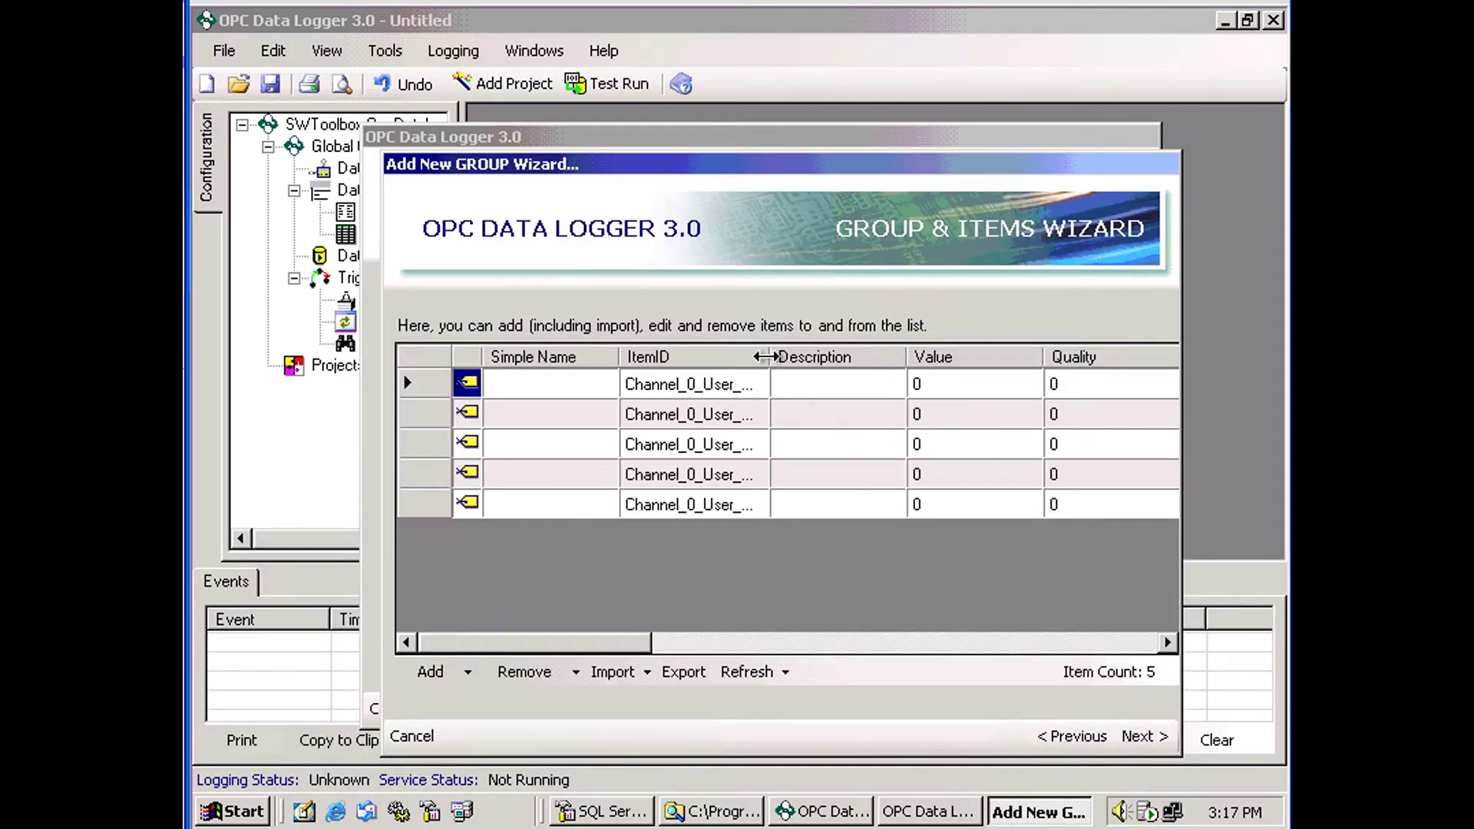
pyautogui.moveTo(765, 357); pyautogui.dragTo(929, 356)
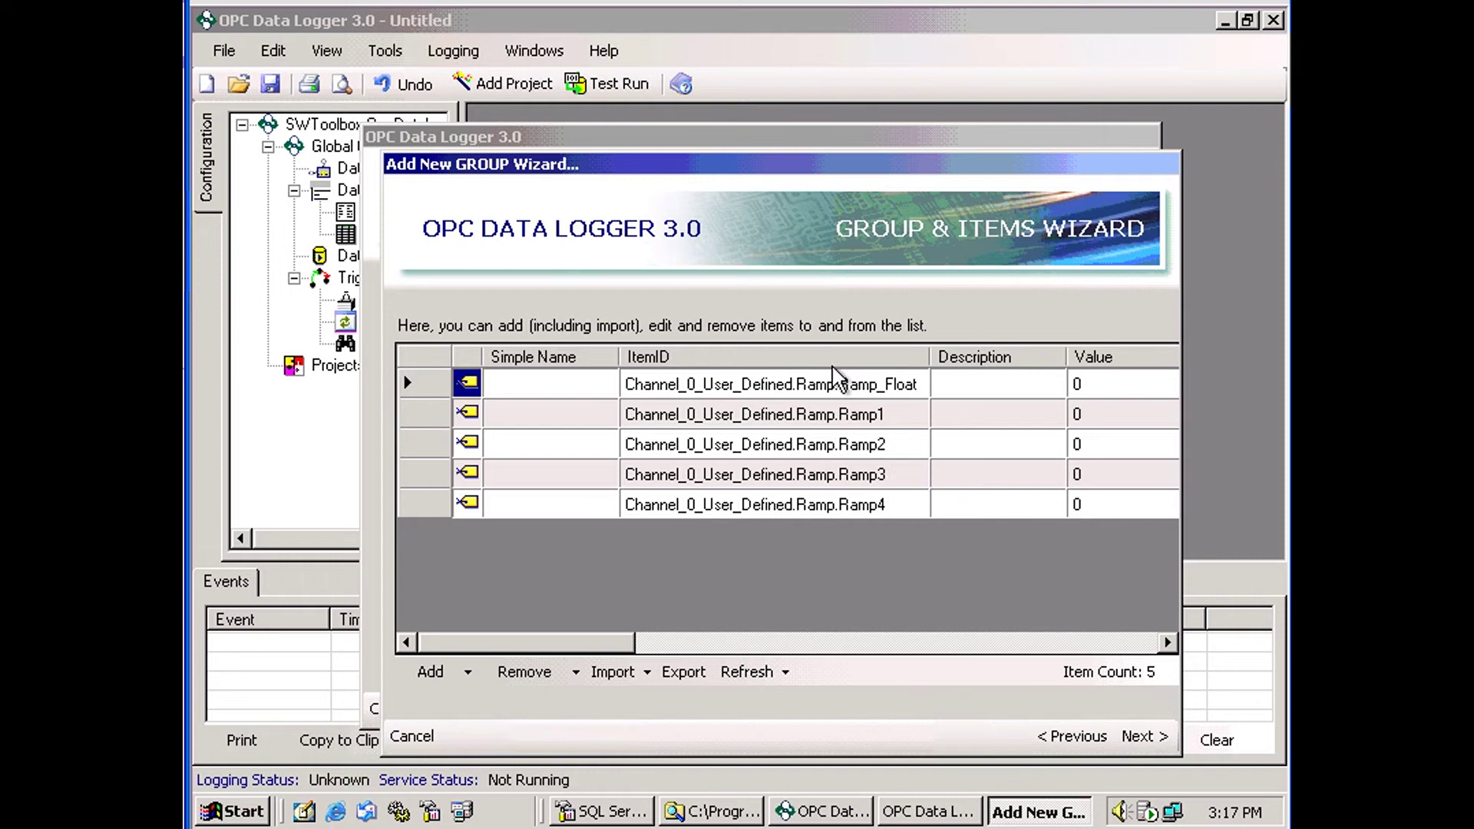
pyautogui.click(1136, 736)
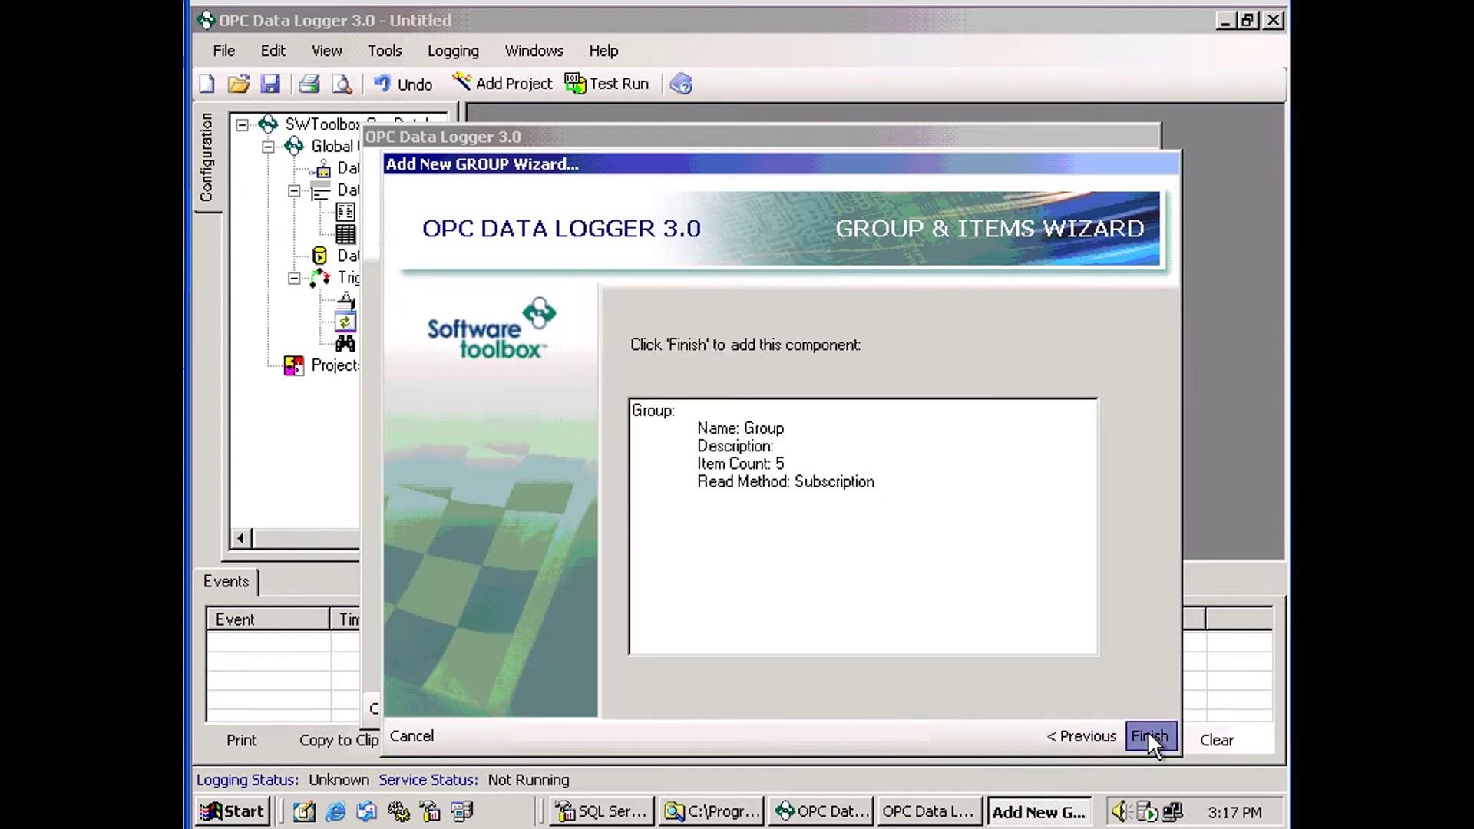
pyautogui.click(1149, 731)
# Add a SQL-Server data storage, keeping the default name SQLServerDatabaseLogger.
pyautogui.click(1135, 710)
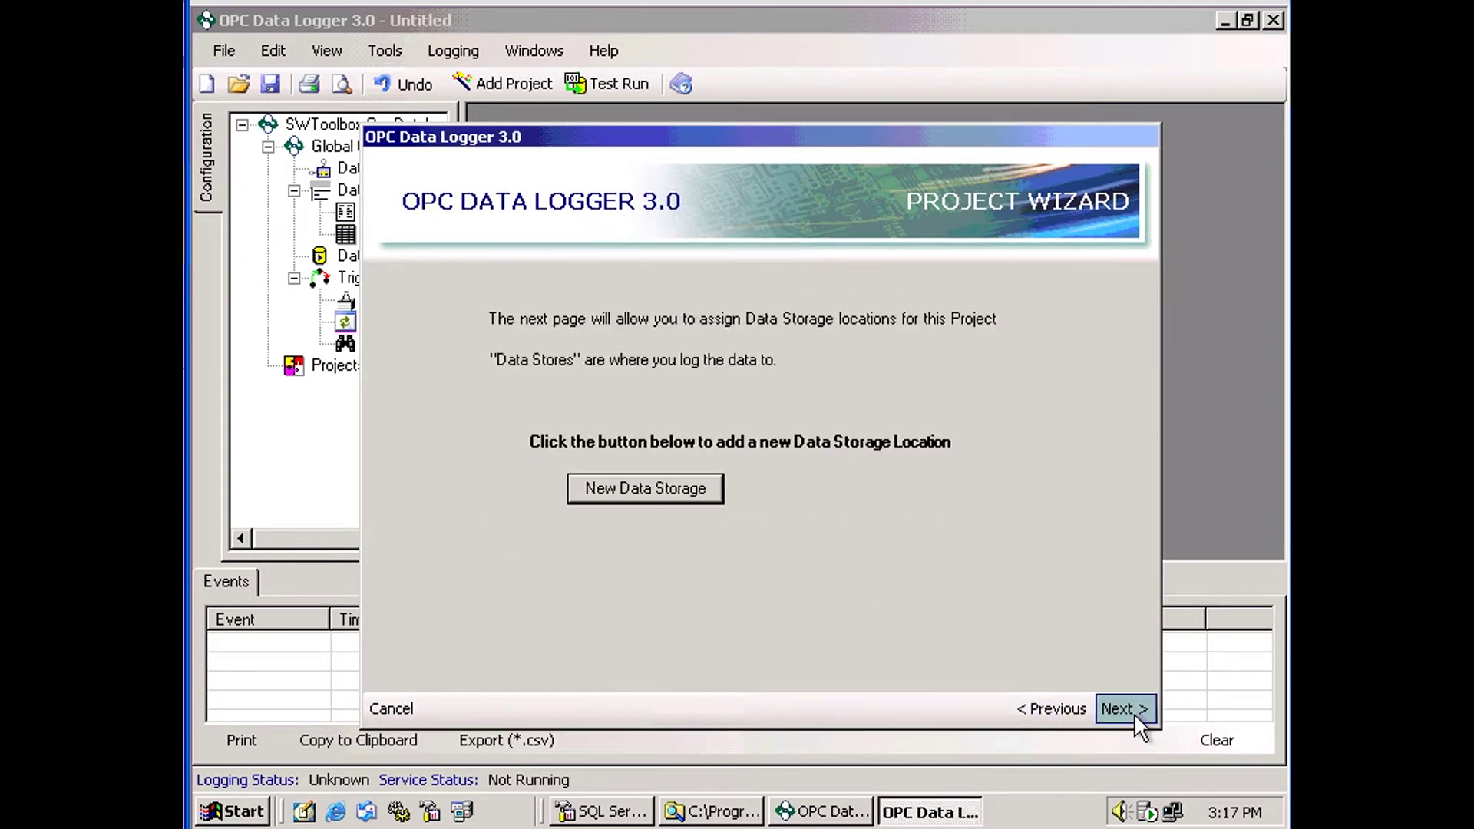
pyautogui.click(642, 486)
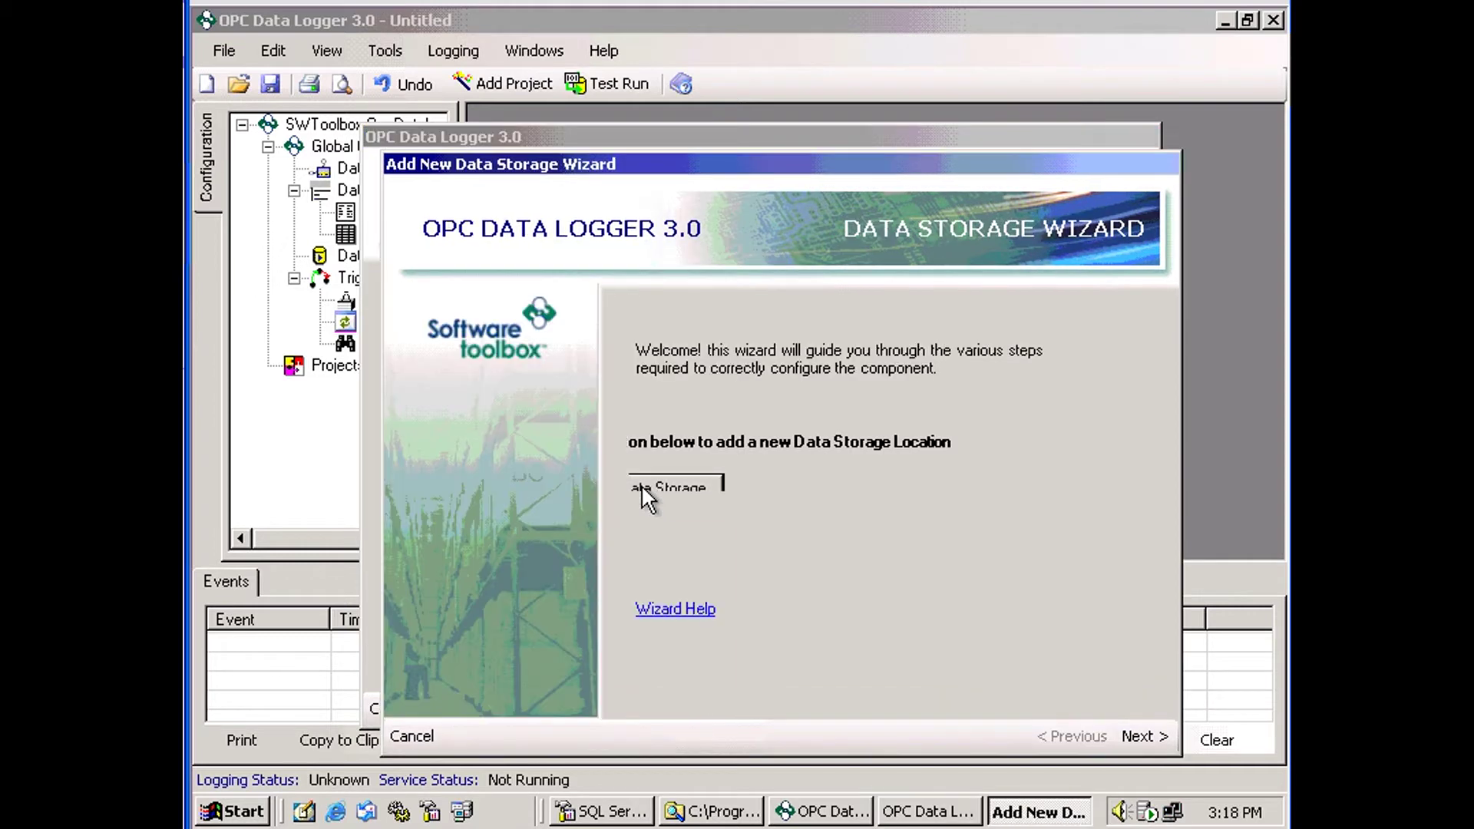
pyautogui.click(1144, 737)
pyautogui.click(798, 392)
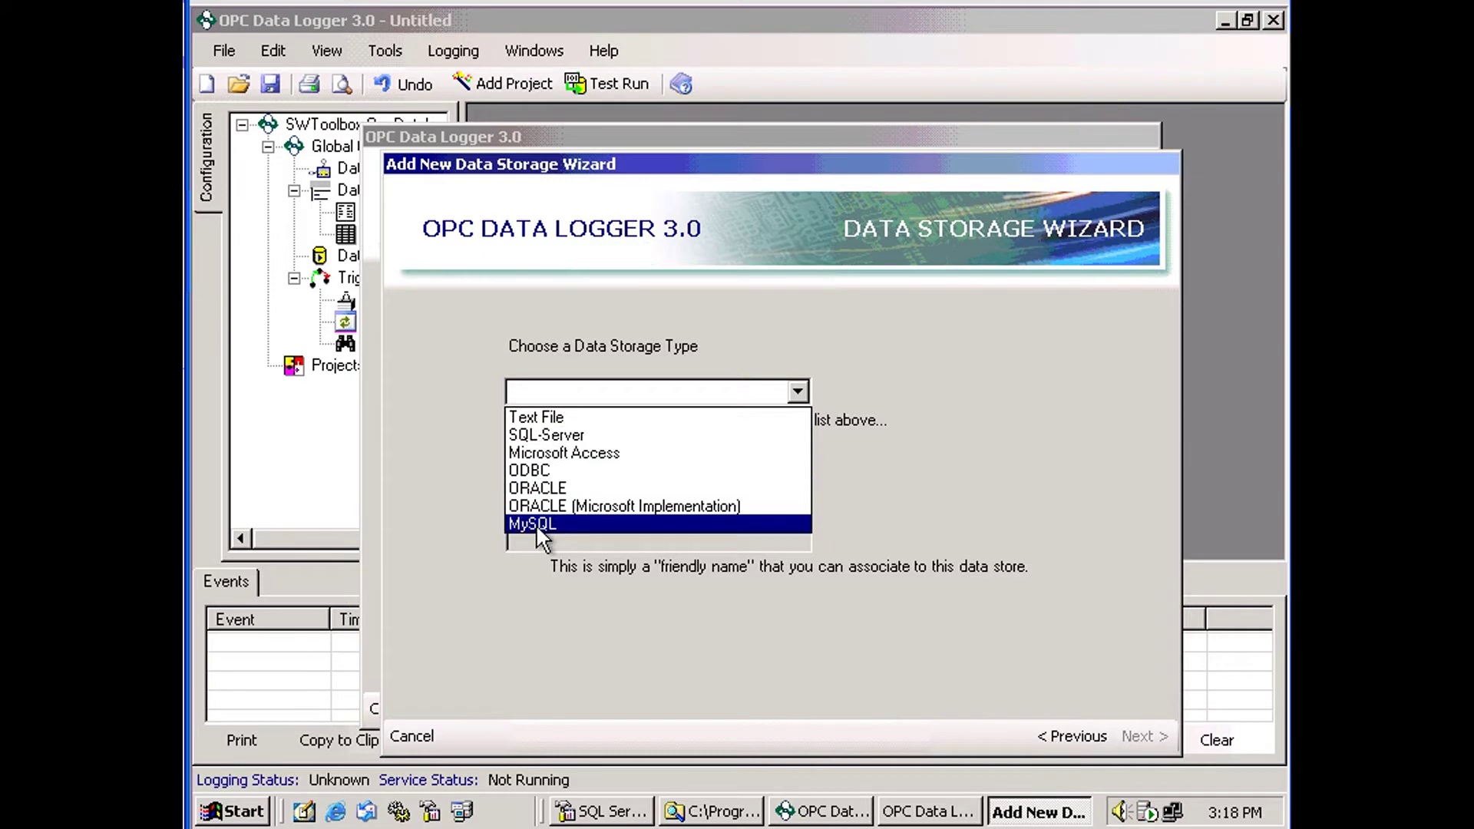
pyautogui.click(556, 438)
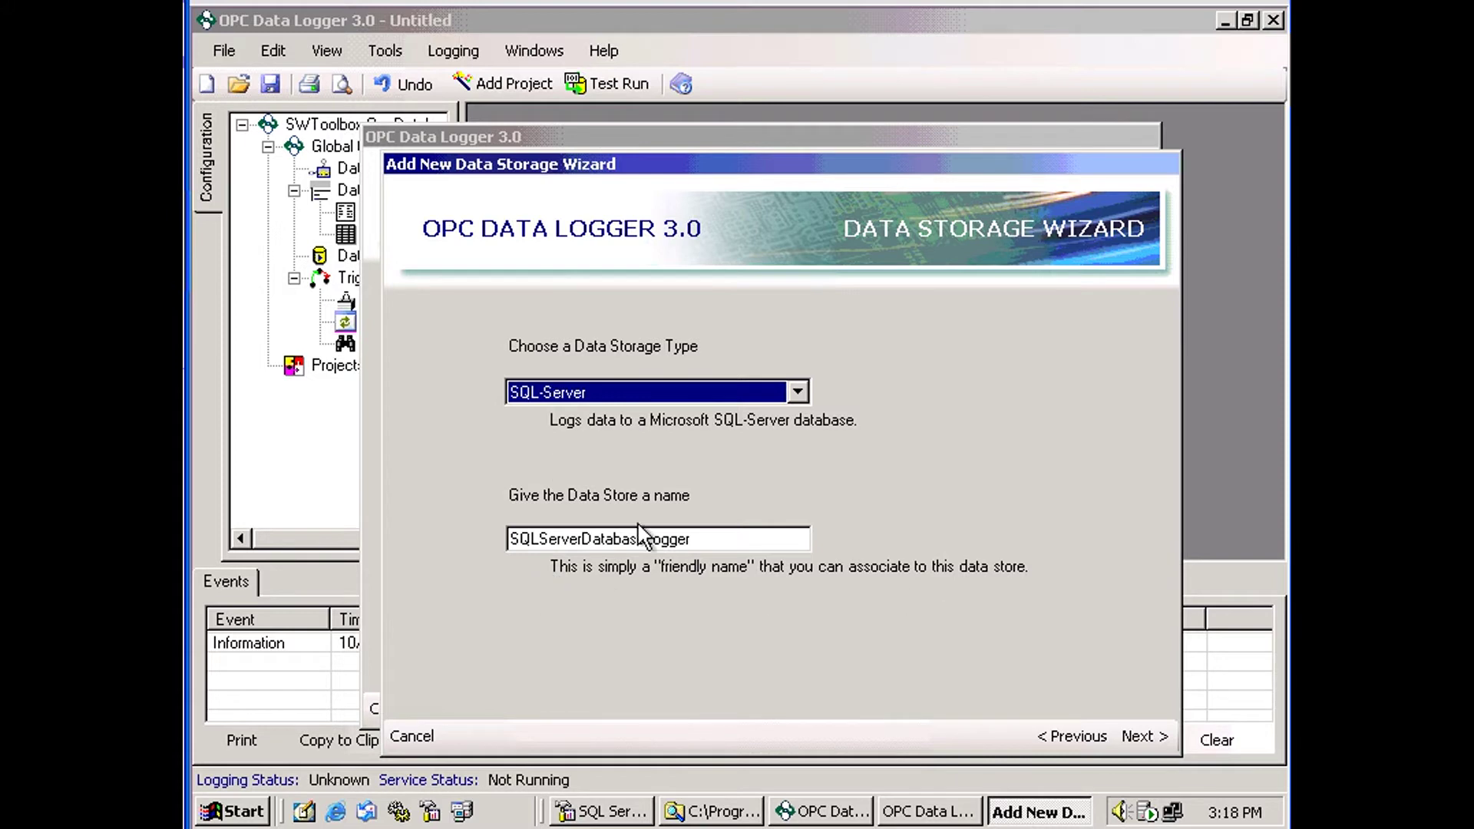
pyautogui.click(1150, 735)
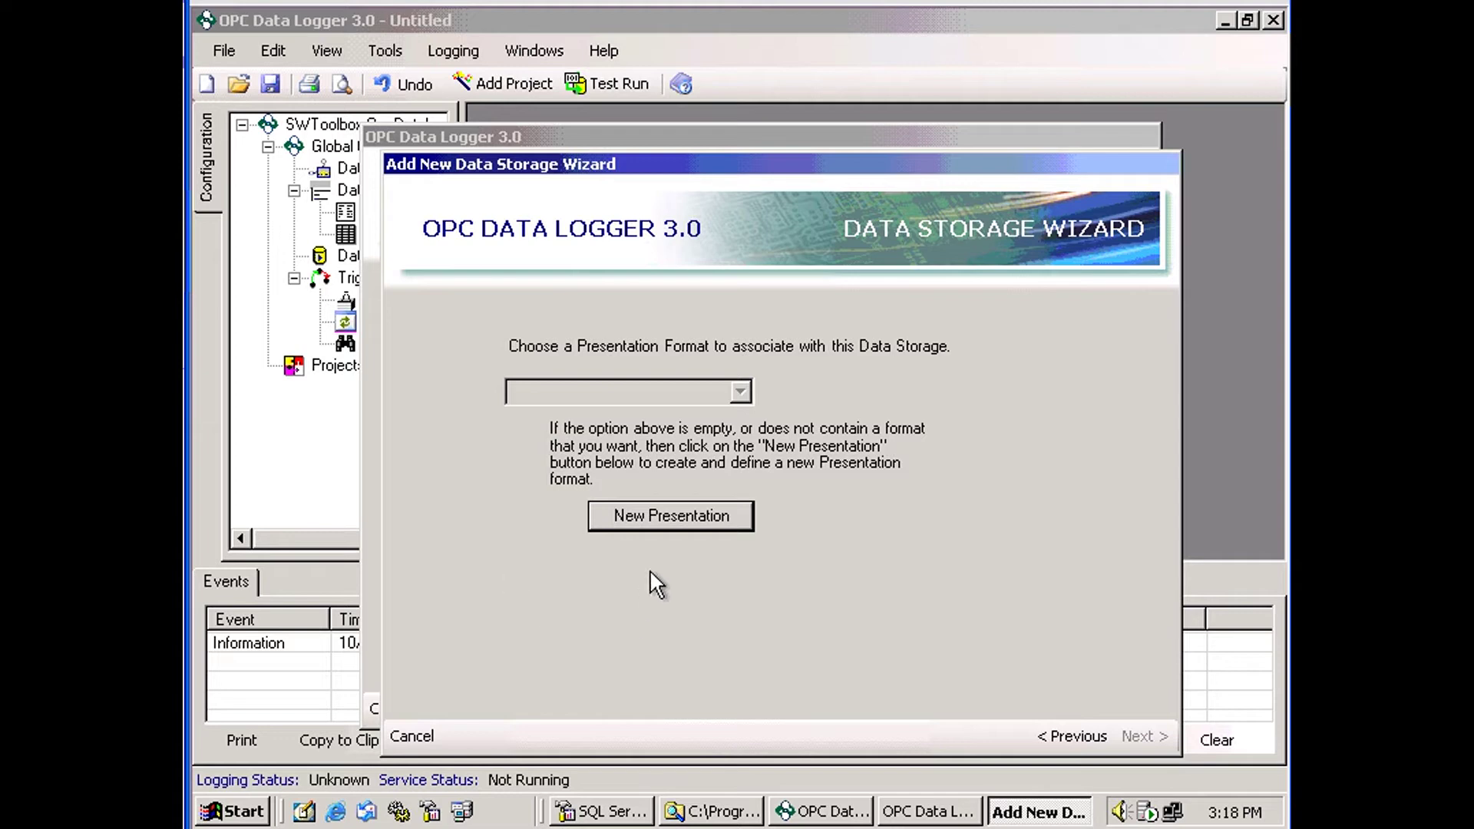
# Create a Detail-style presentation DetailPresentation logging Timestamp, ItemID, Value and Quality.
pyautogui.click(656, 515)
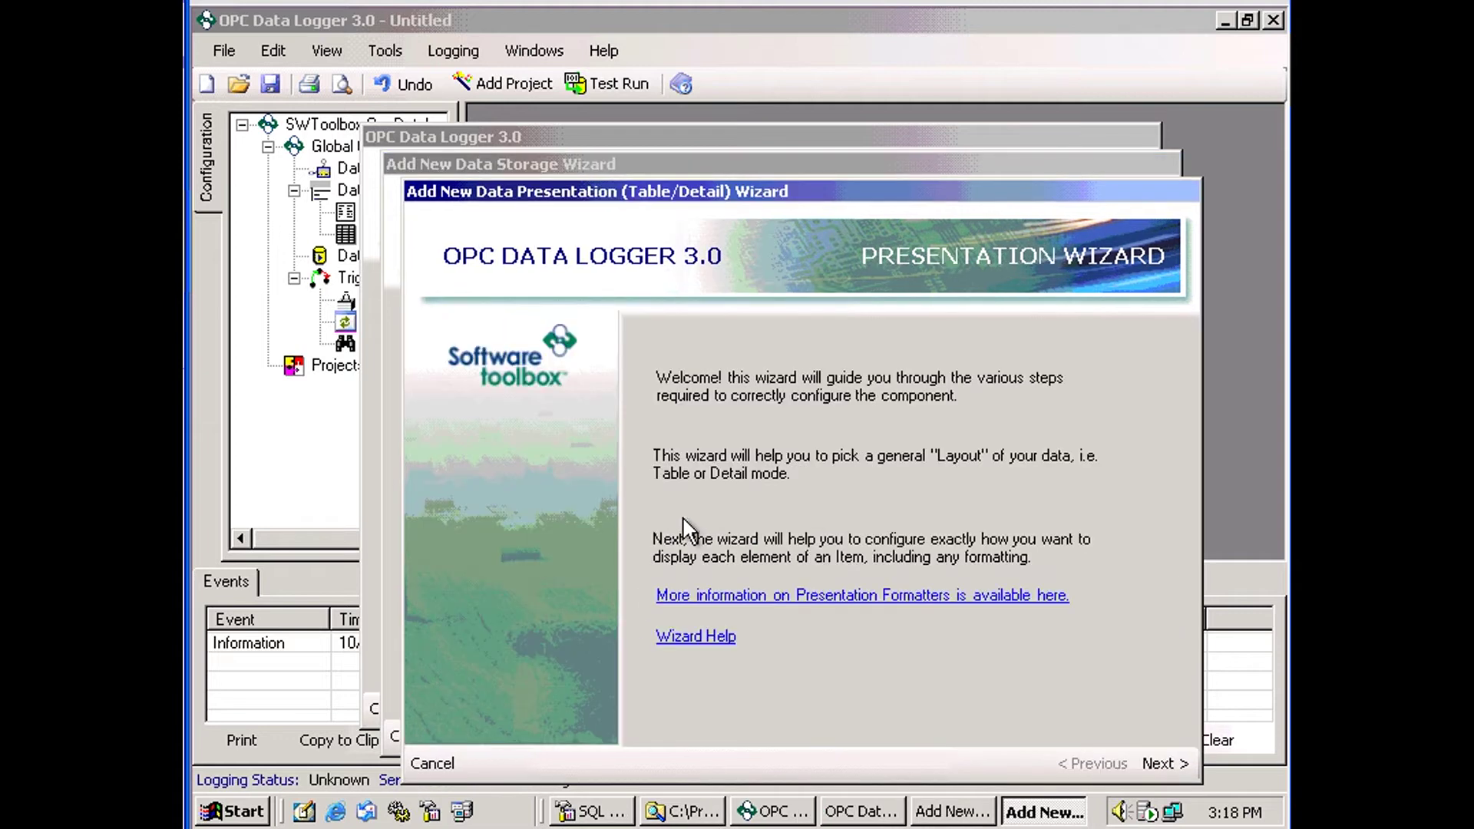
pyautogui.click(1174, 765)
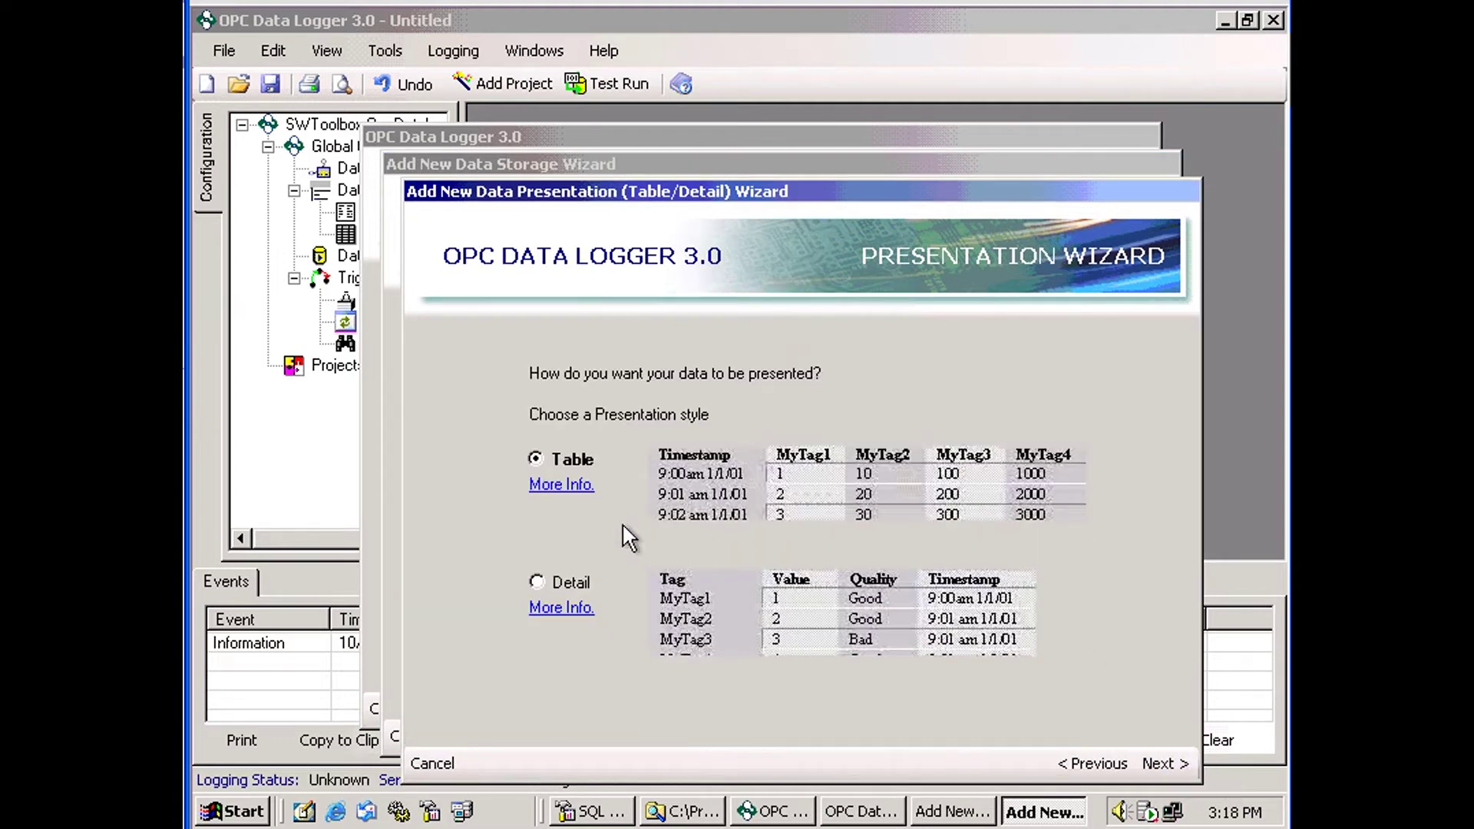
pyautogui.click(541, 584)
pyautogui.click(1162, 764)
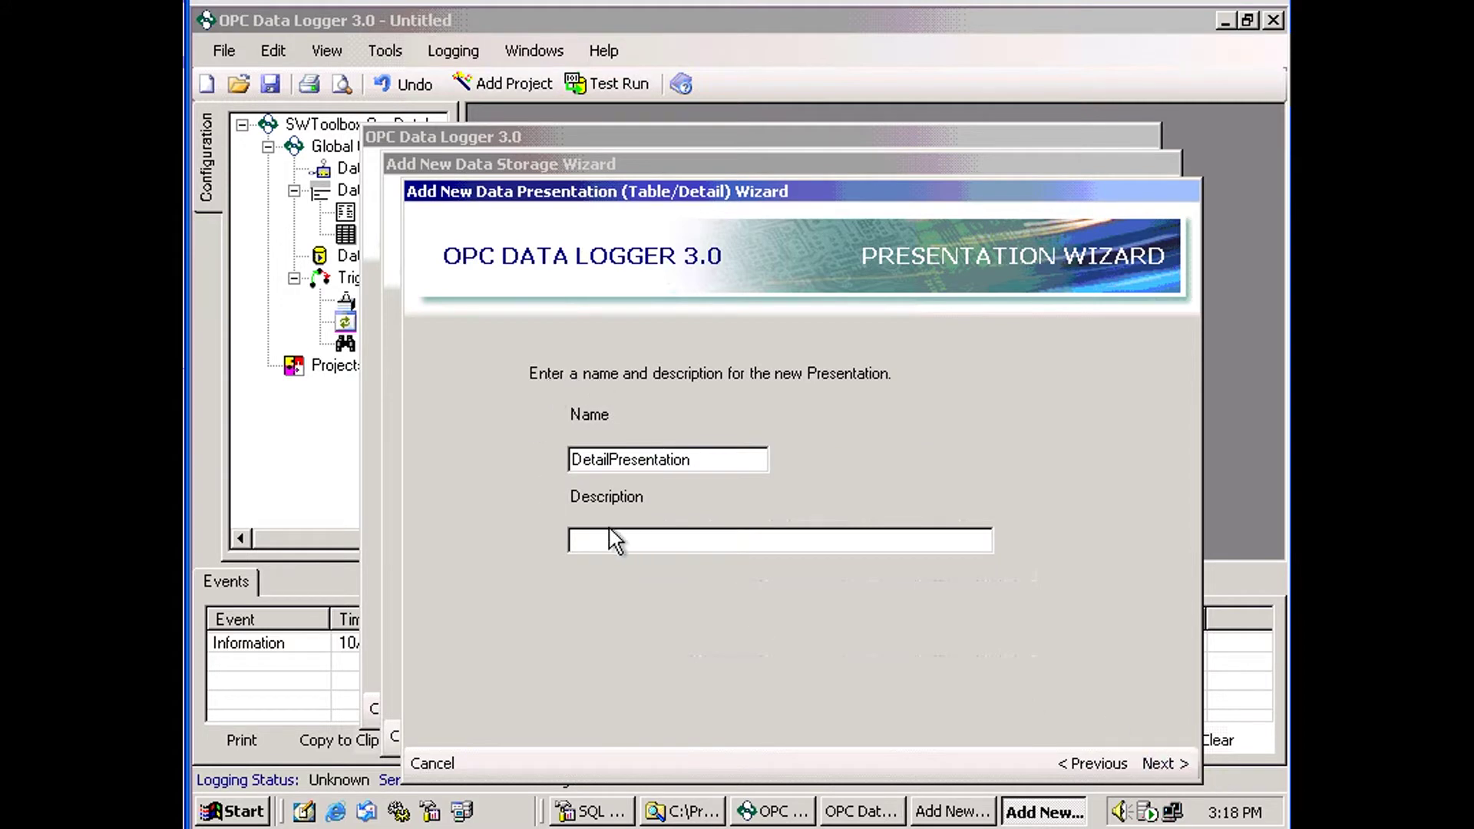
pyautogui.click(1173, 762)
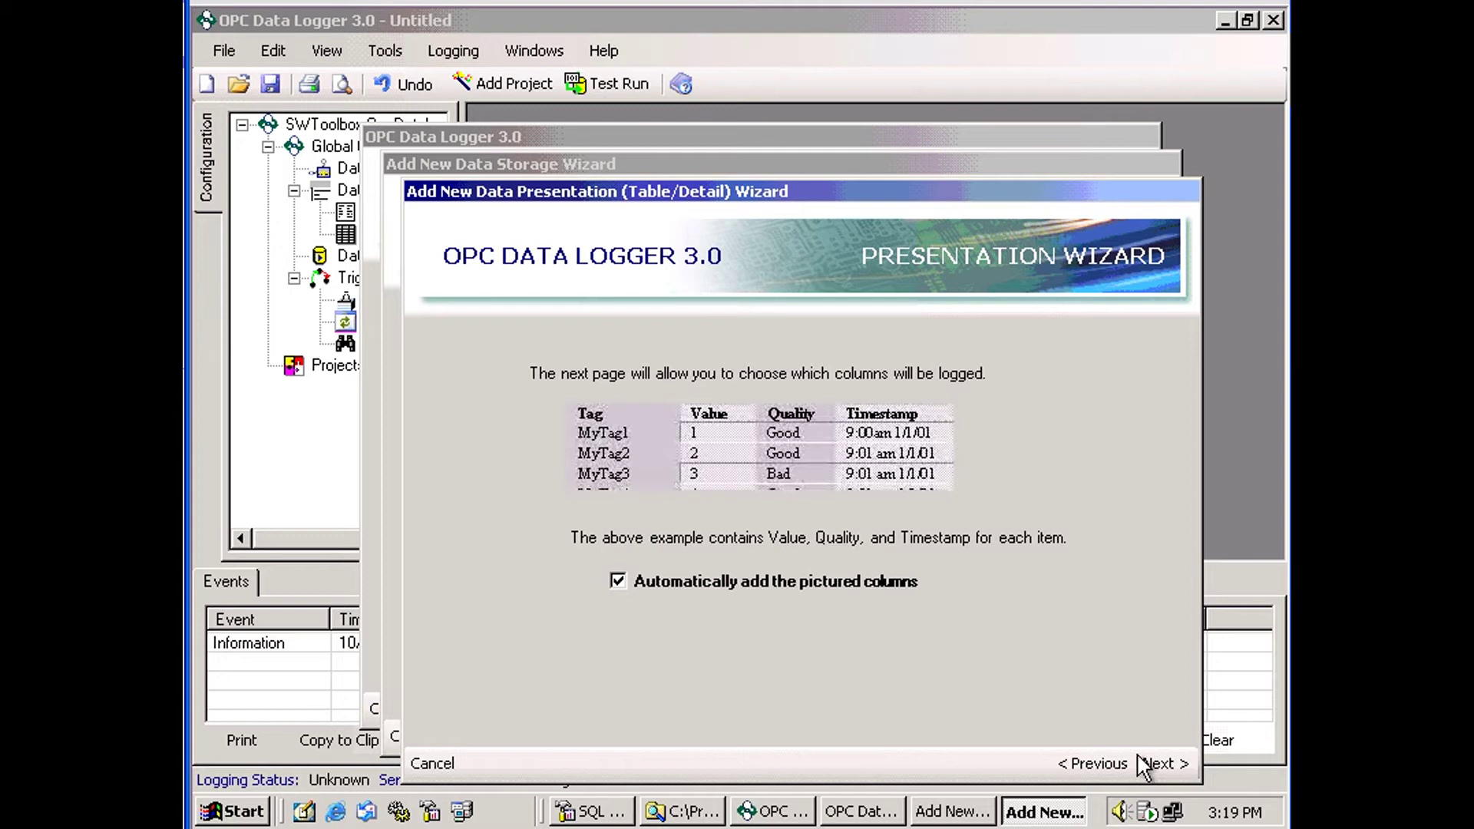
pyautogui.click(1161, 760)
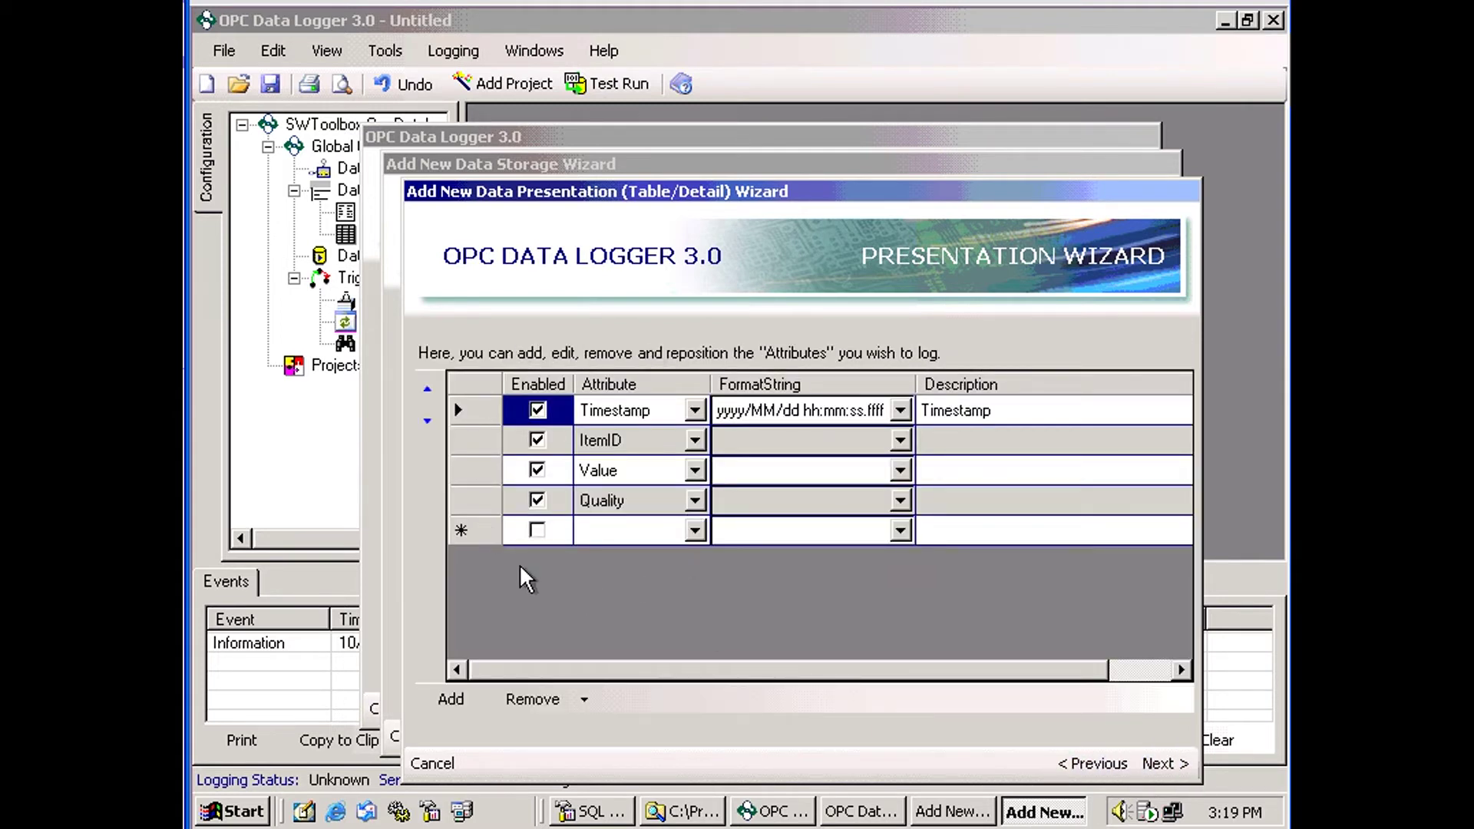
pyautogui.click(1159, 761)
pyautogui.click(1165, 762)
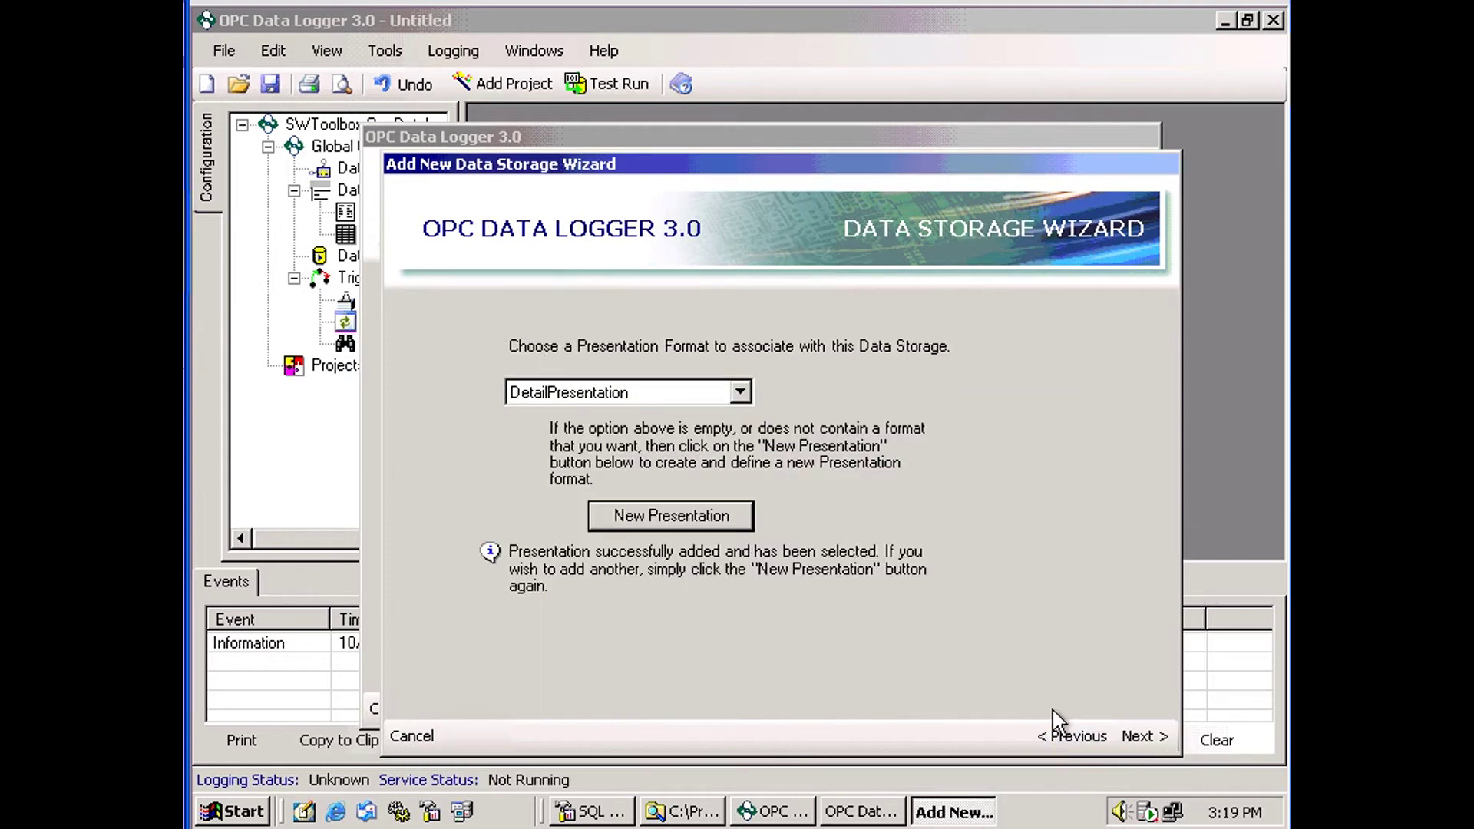
# Point the SQL-Server connection to computer 127.0.0.1 and database dataLoggerDB.
pyautogui.click(1134, 736)
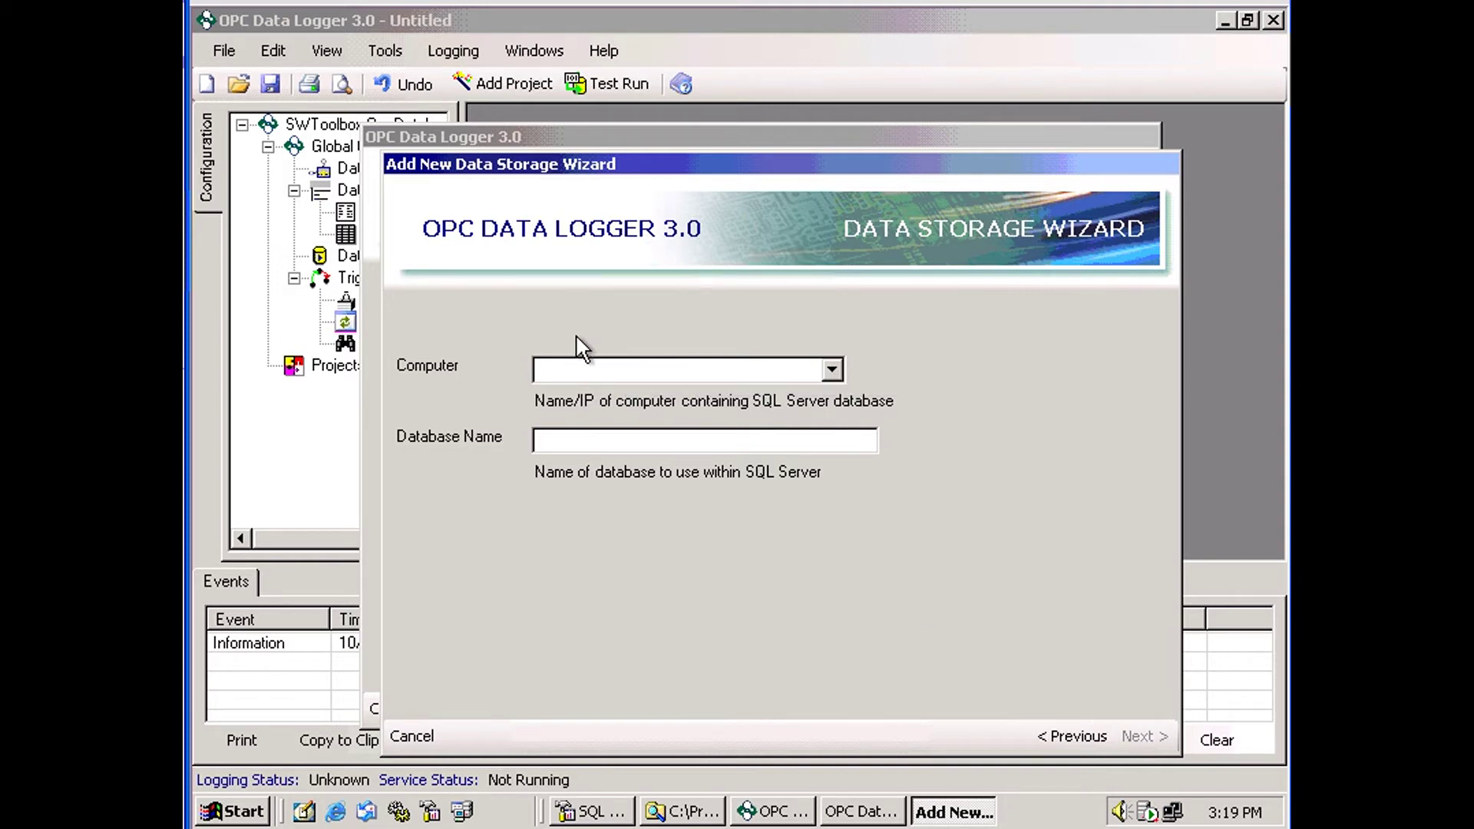
pyautogui.write('127')
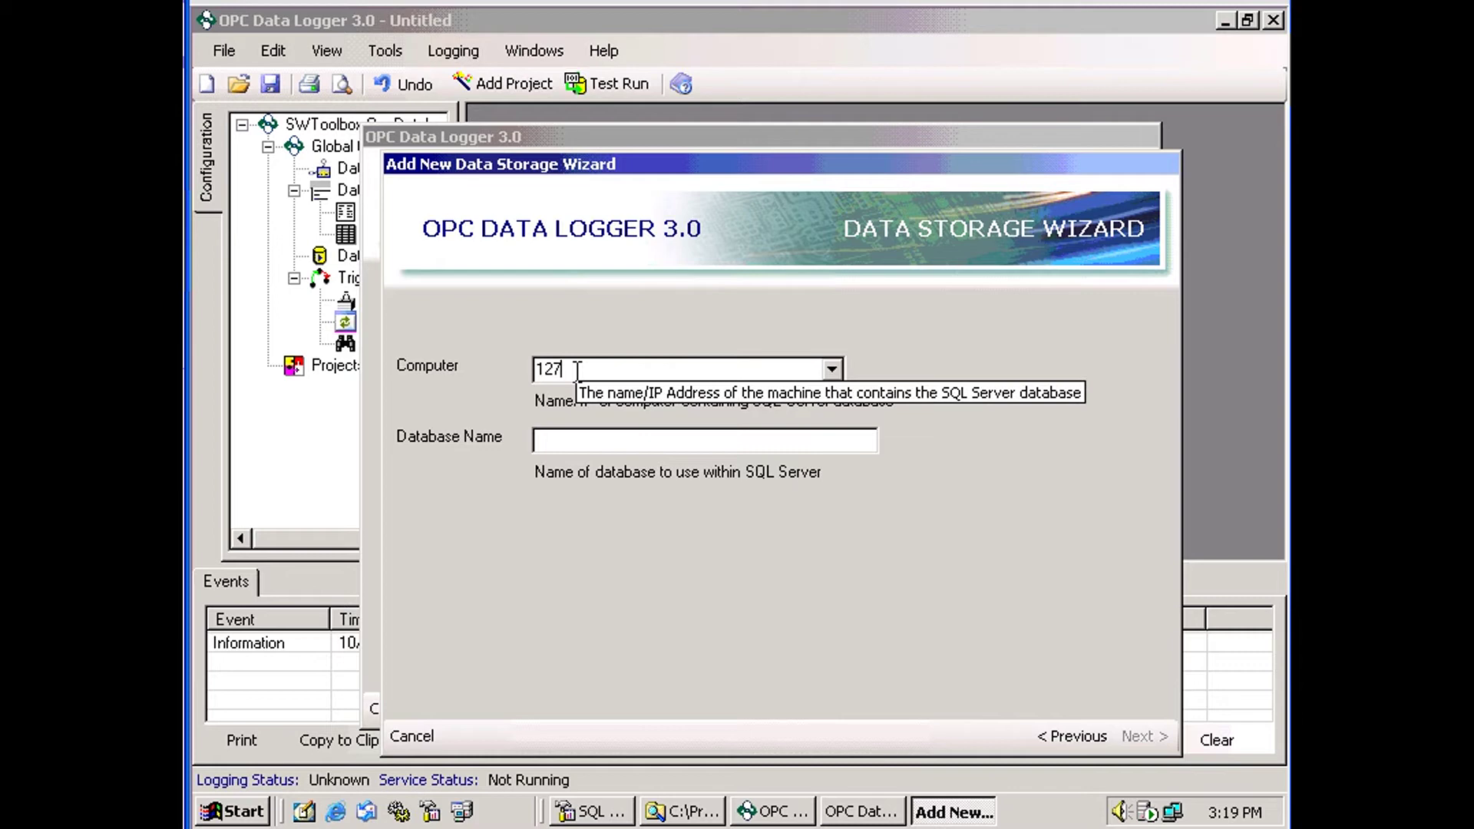
pyautogui.write('.0.0.1')
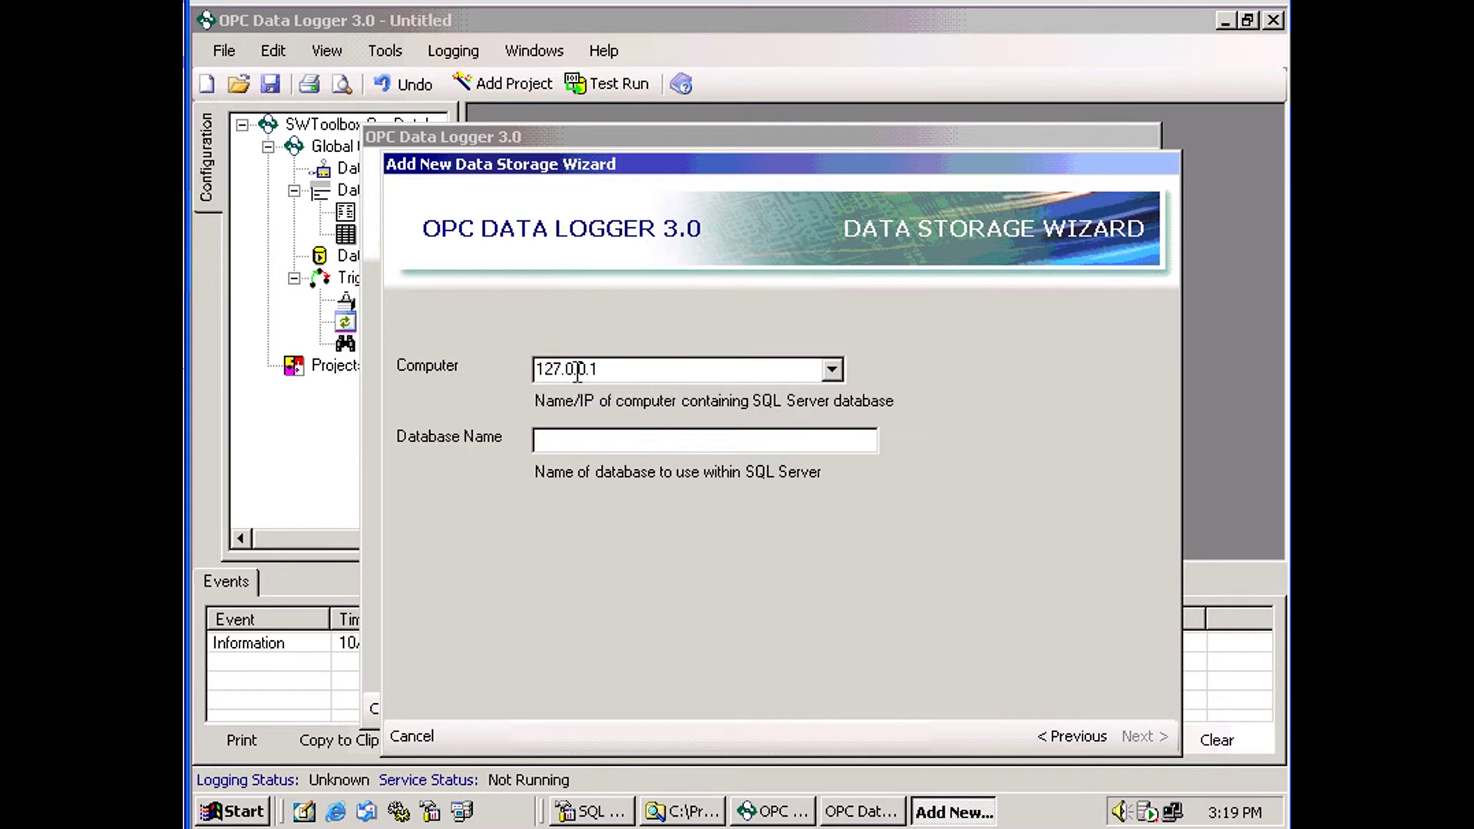
pyautogui.click(601, 440)
pyautogui.write('dataLogger')
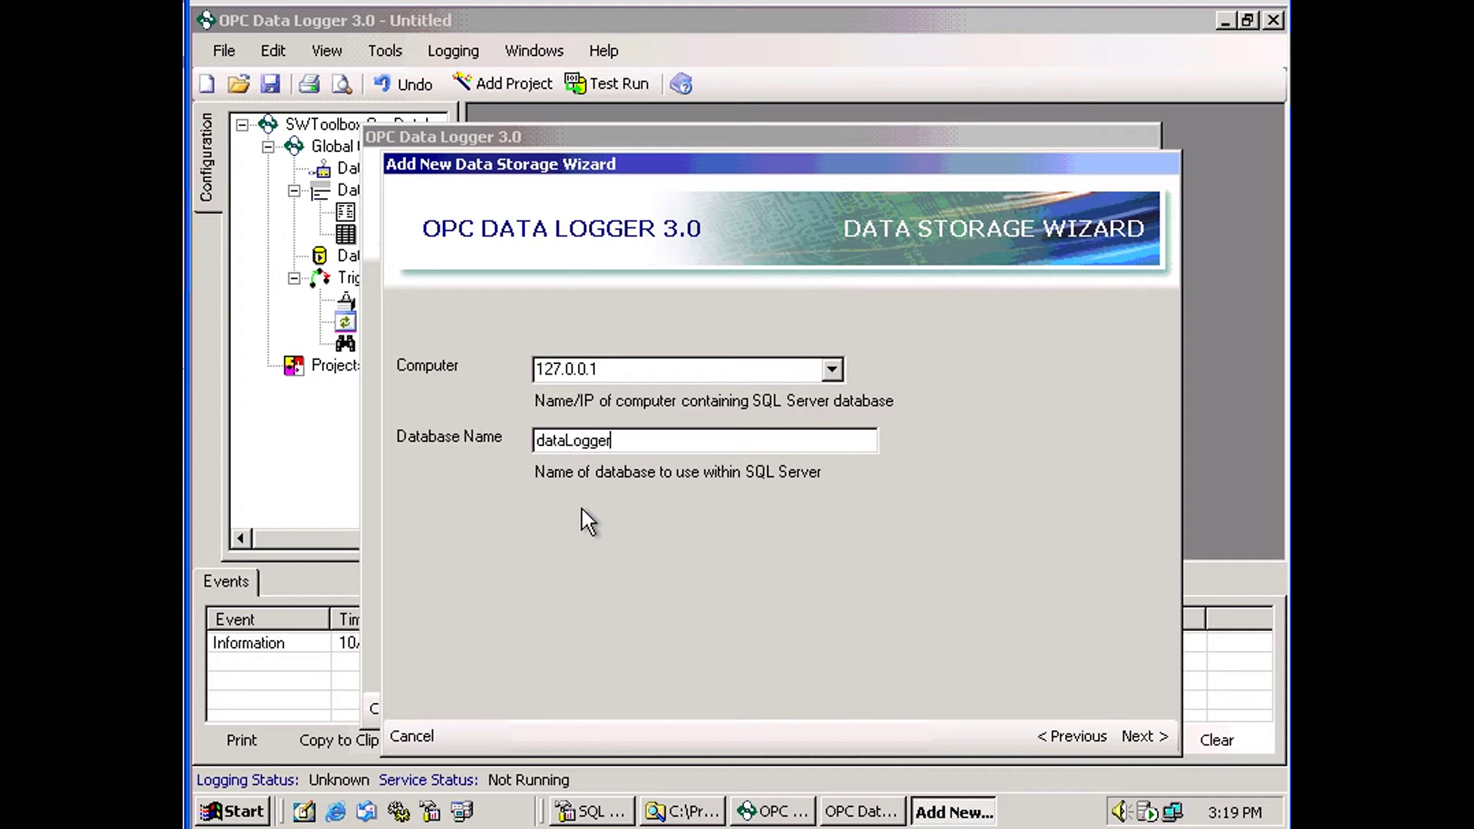
pyautogui.write('DB')
# Use a database login with the user name and password, and run a successful connection test.
pyautogui.click(1137, 737)
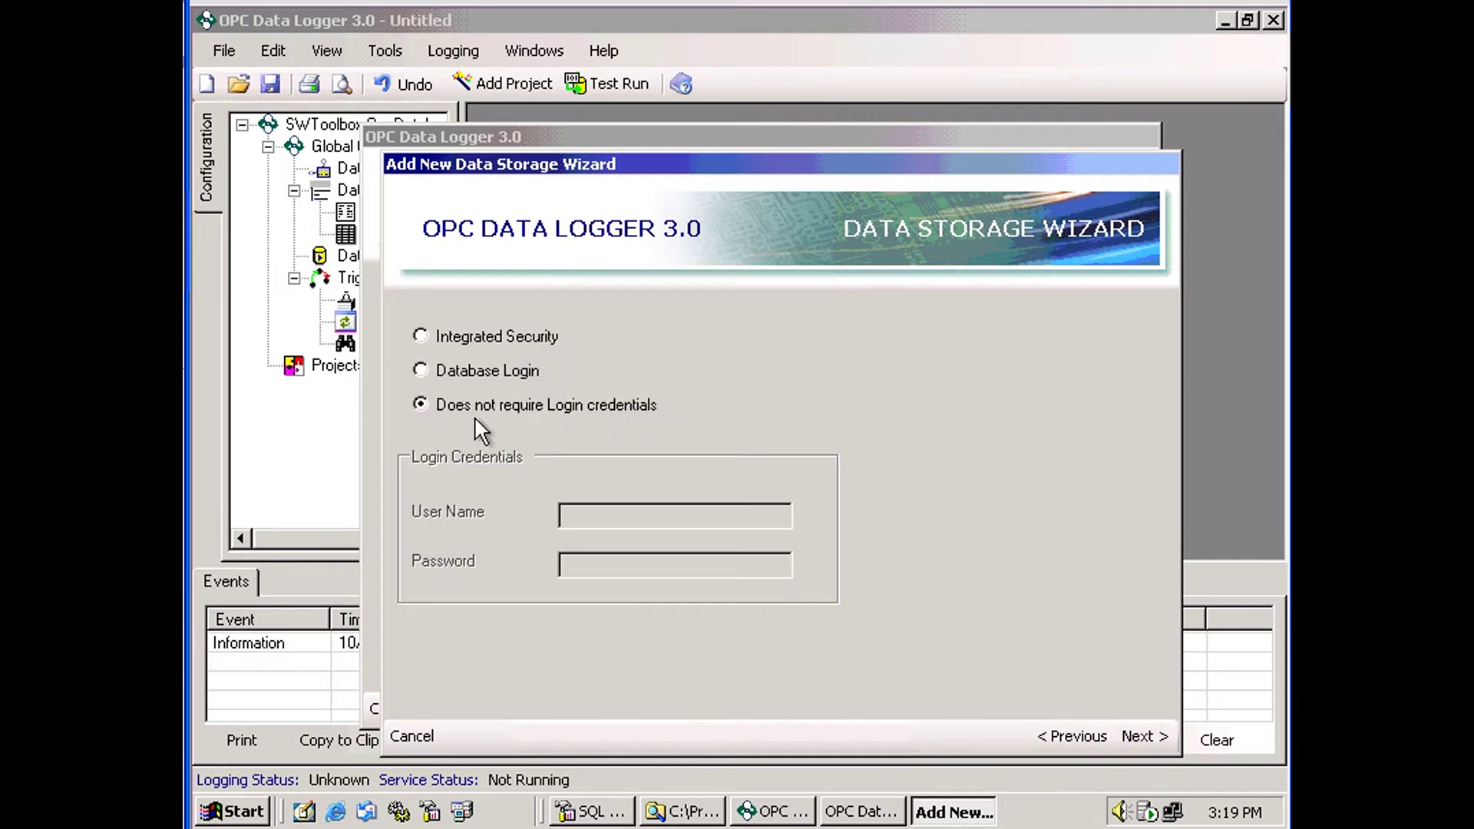
pyautogui.click(433, 377)
pyautogui.click(582, 512)
pyautogui.write('sa')
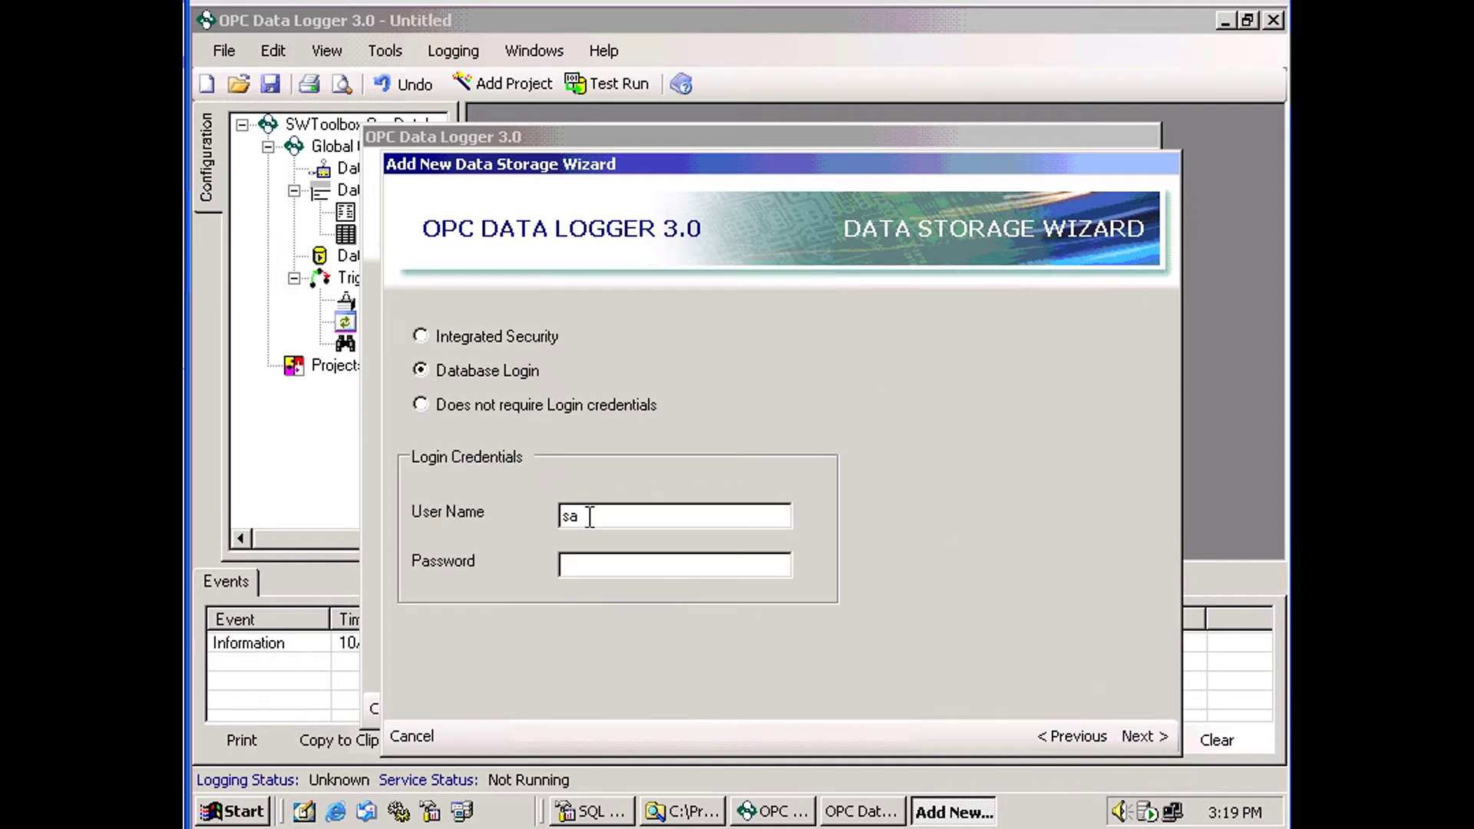
pyautogui.click(591, 569)
pyautogui.write('*******')
pyautogui.click(1155, 735)
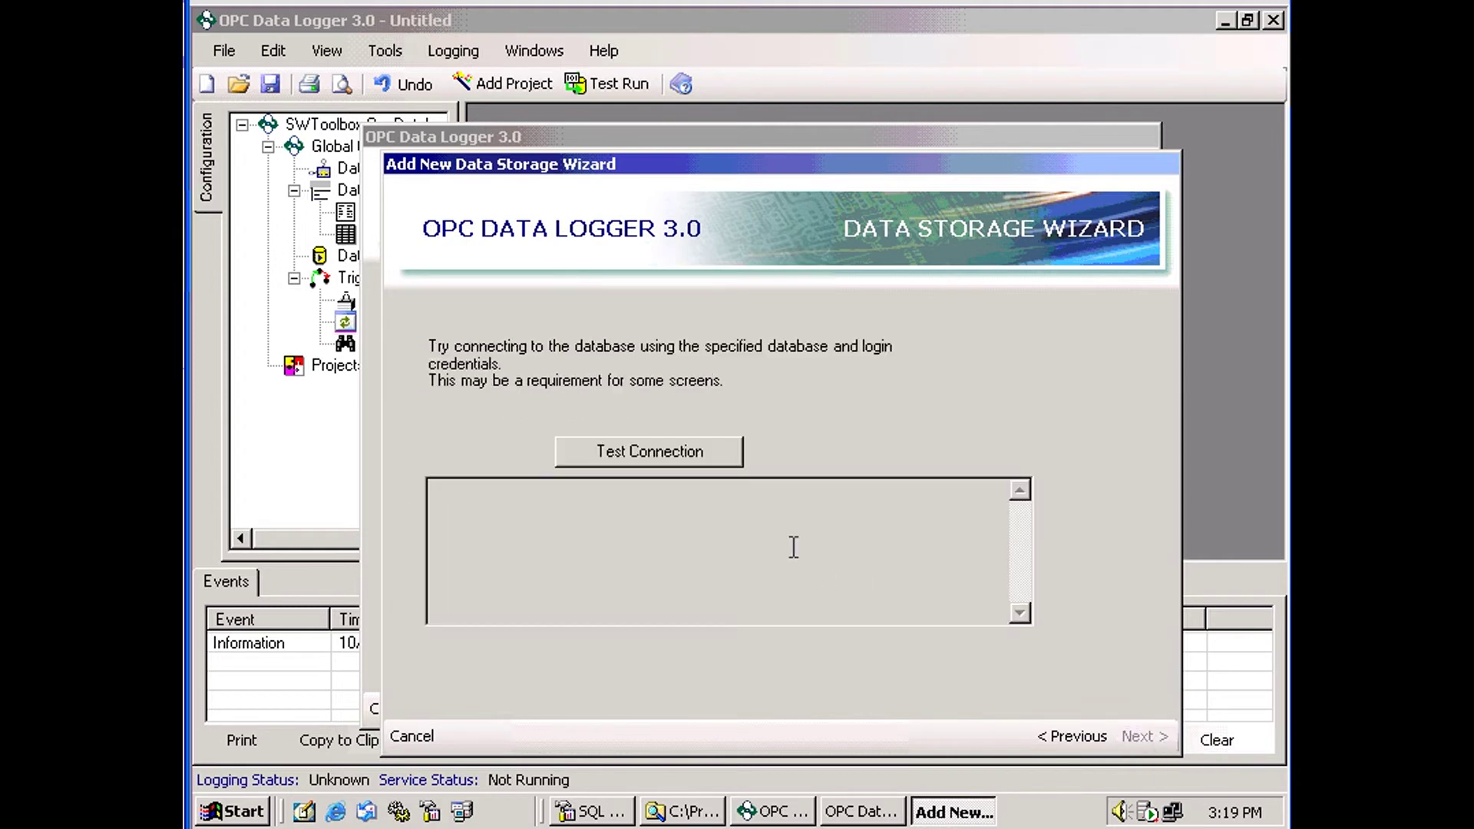
pyautogui.click(615, 453)
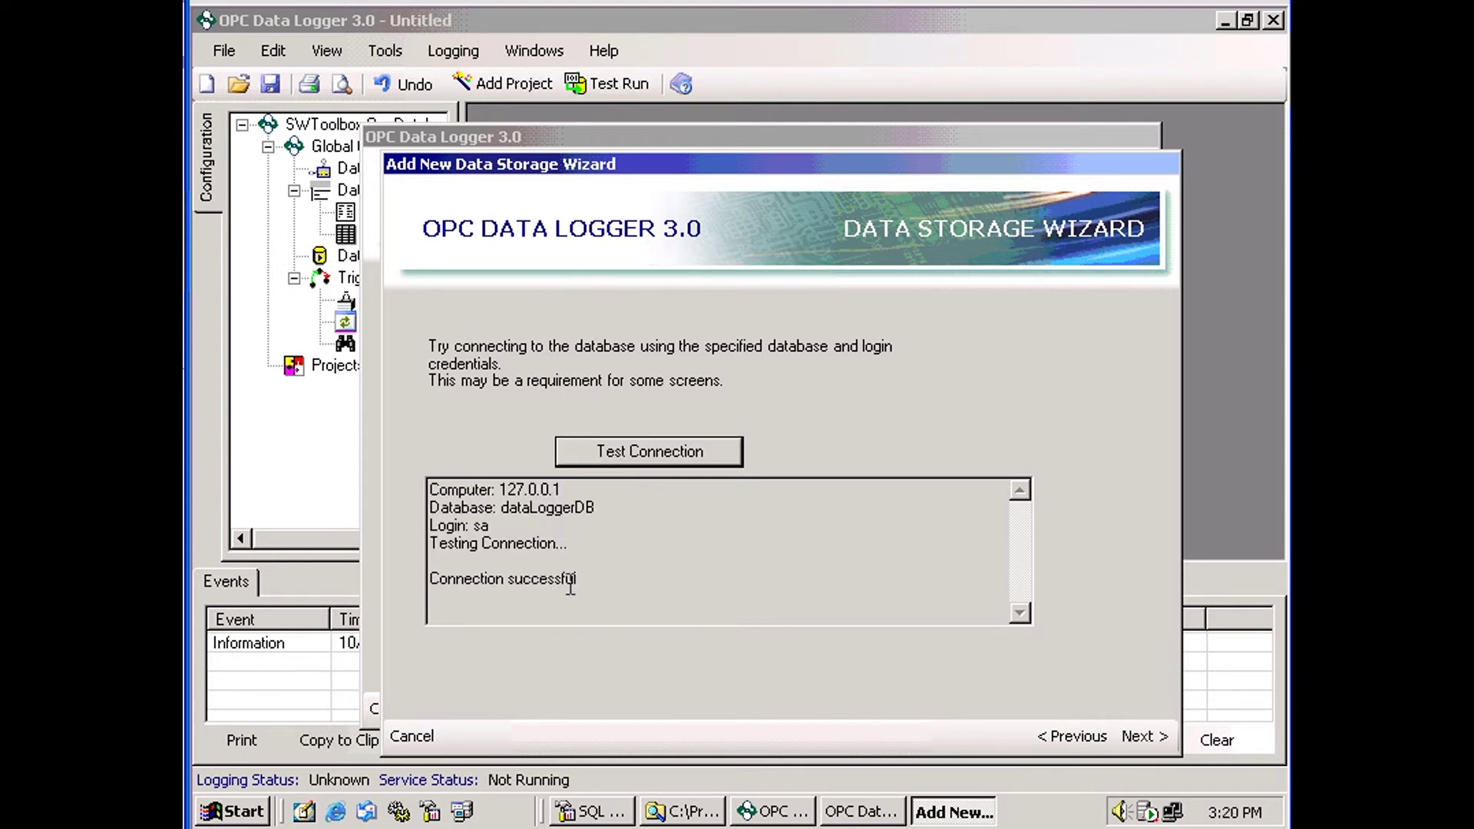
pyautogui.click(1145, 737)
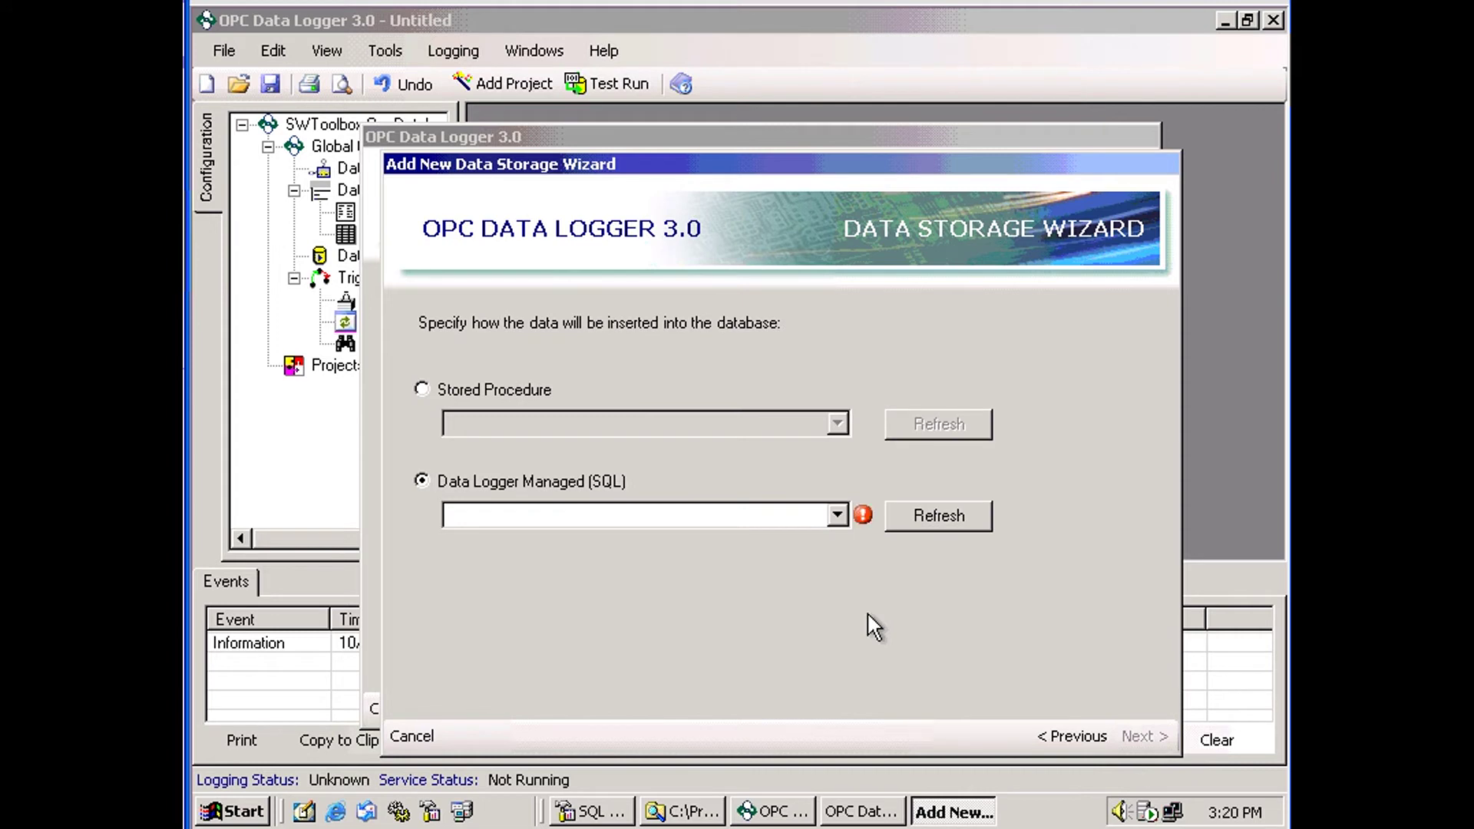
# Select detail_table as the logger-managed target table after checking it in Enterprise Manager.
pyautogui.click(838, 515)
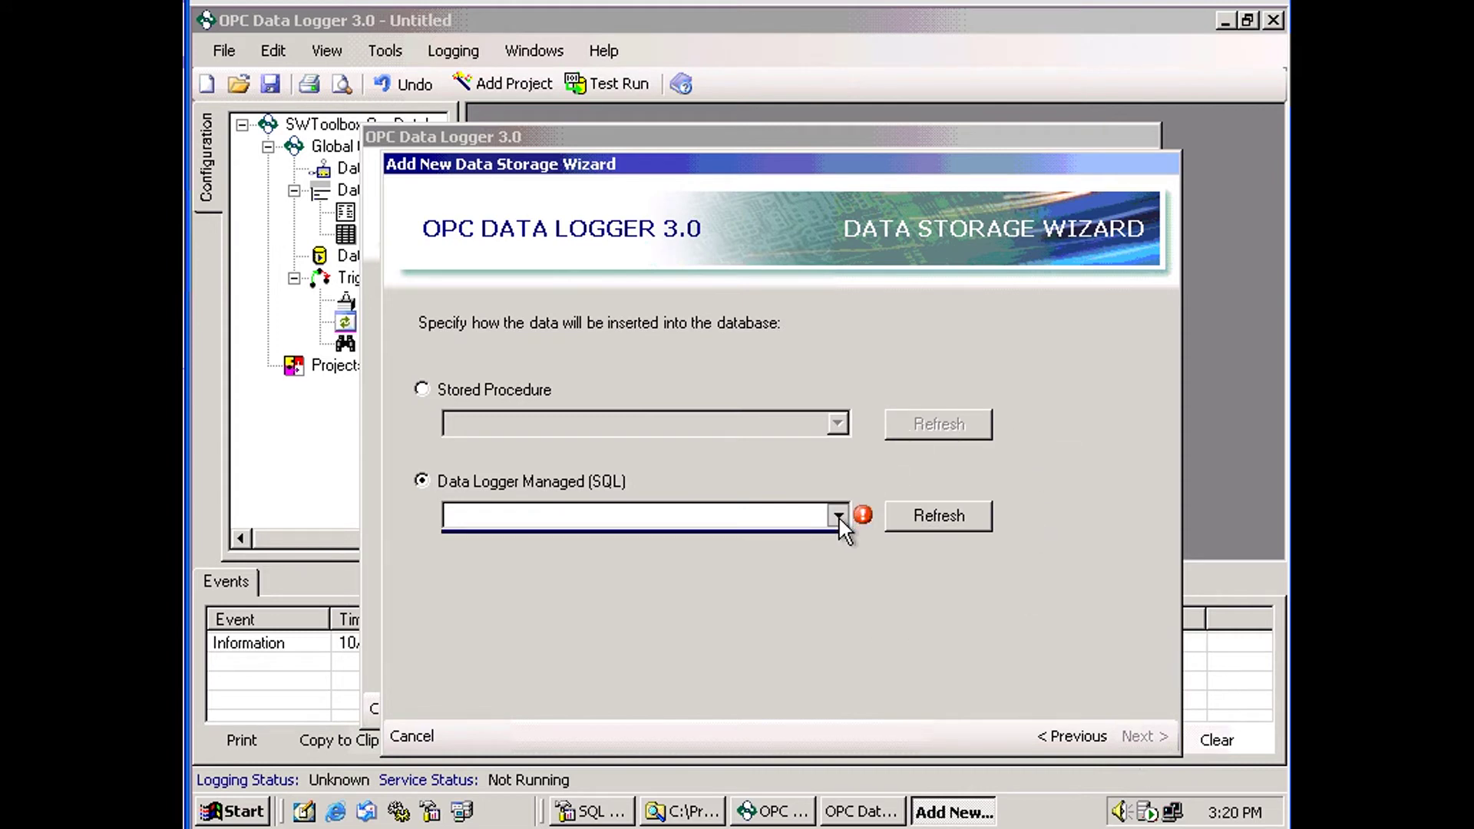
pyautogui.click(840, 534)
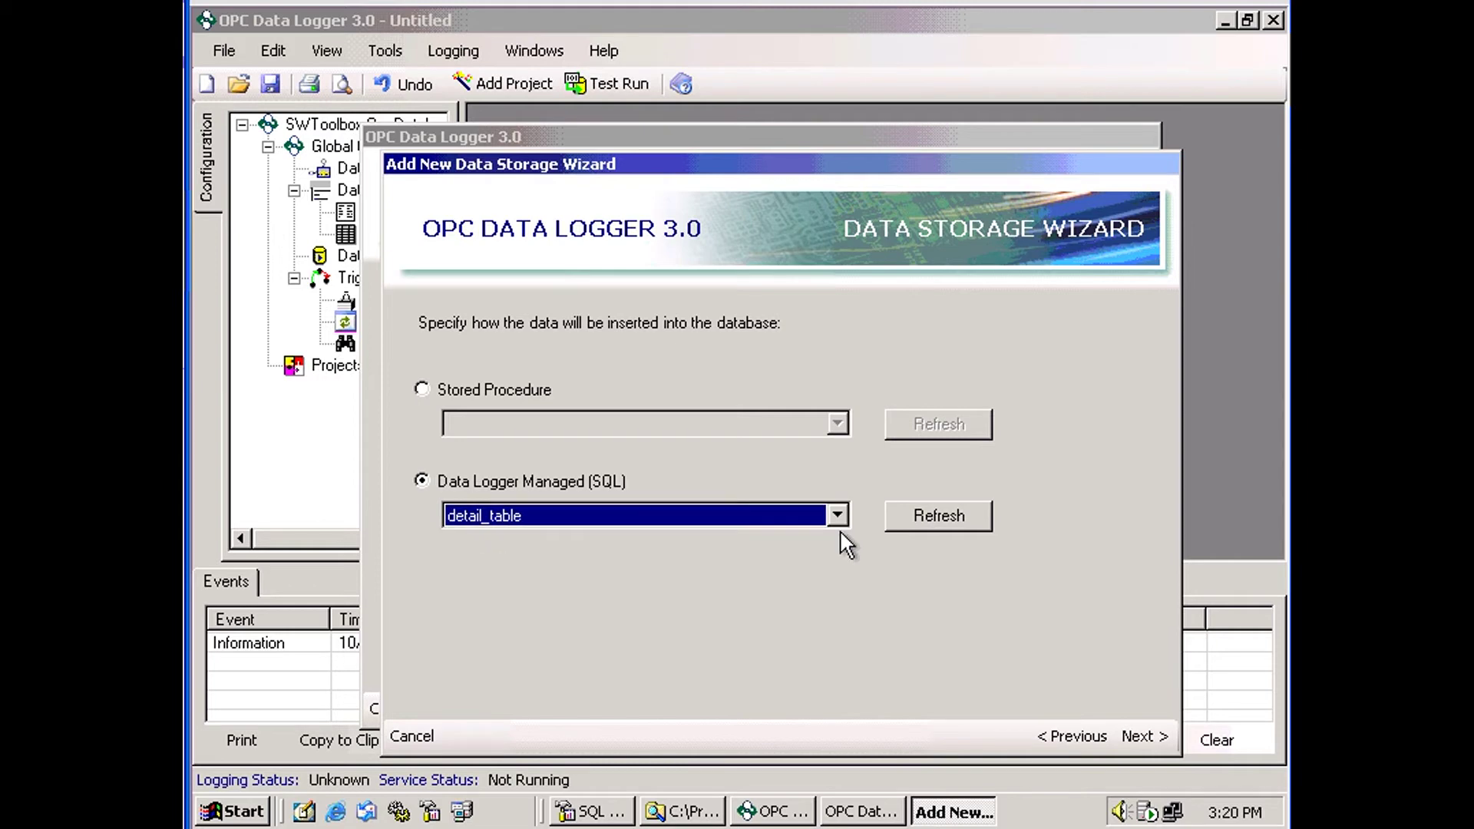
pyautogui.click(607, 812)
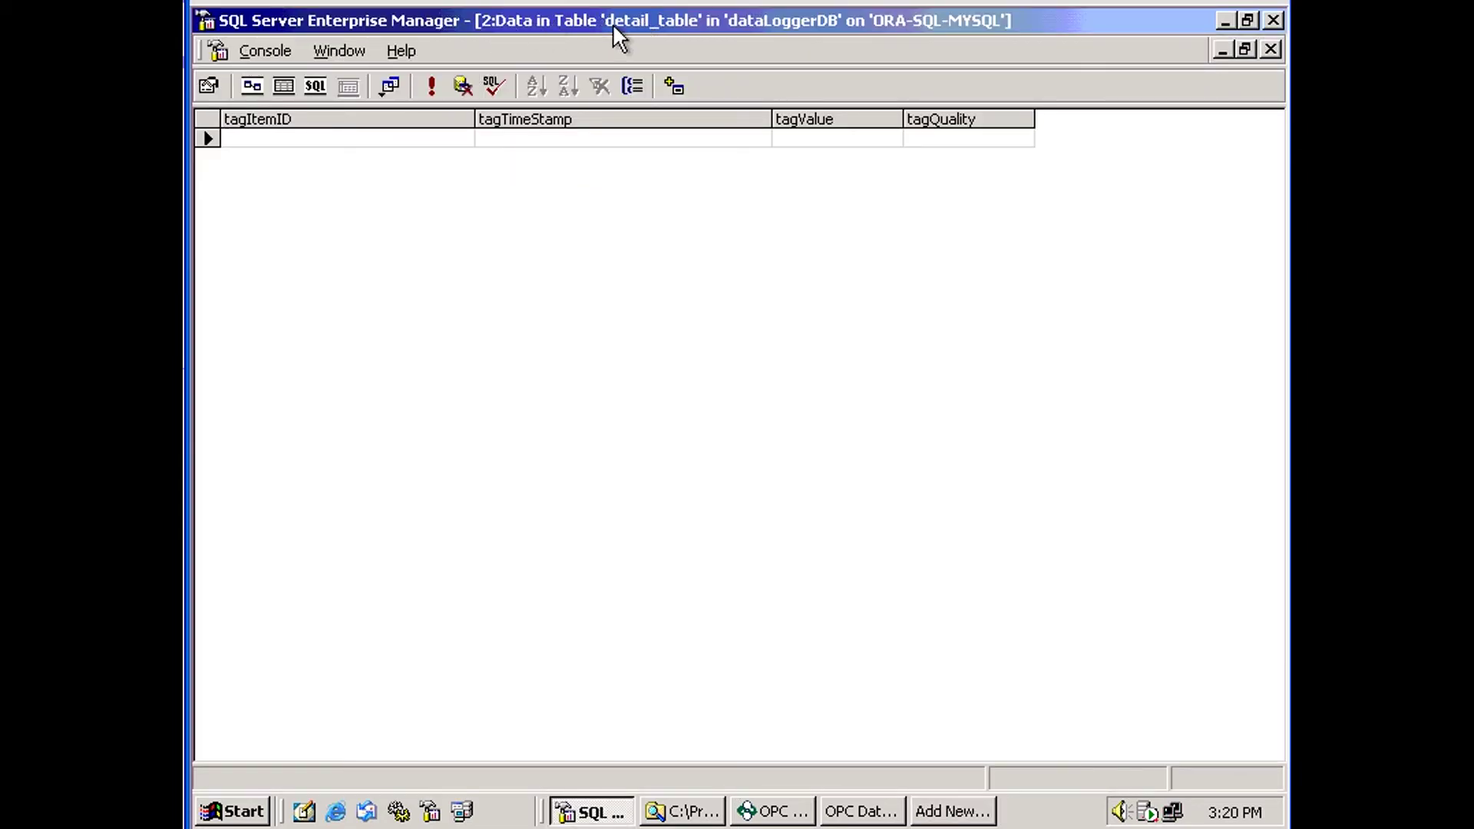
pyautogui.click(921, 812)
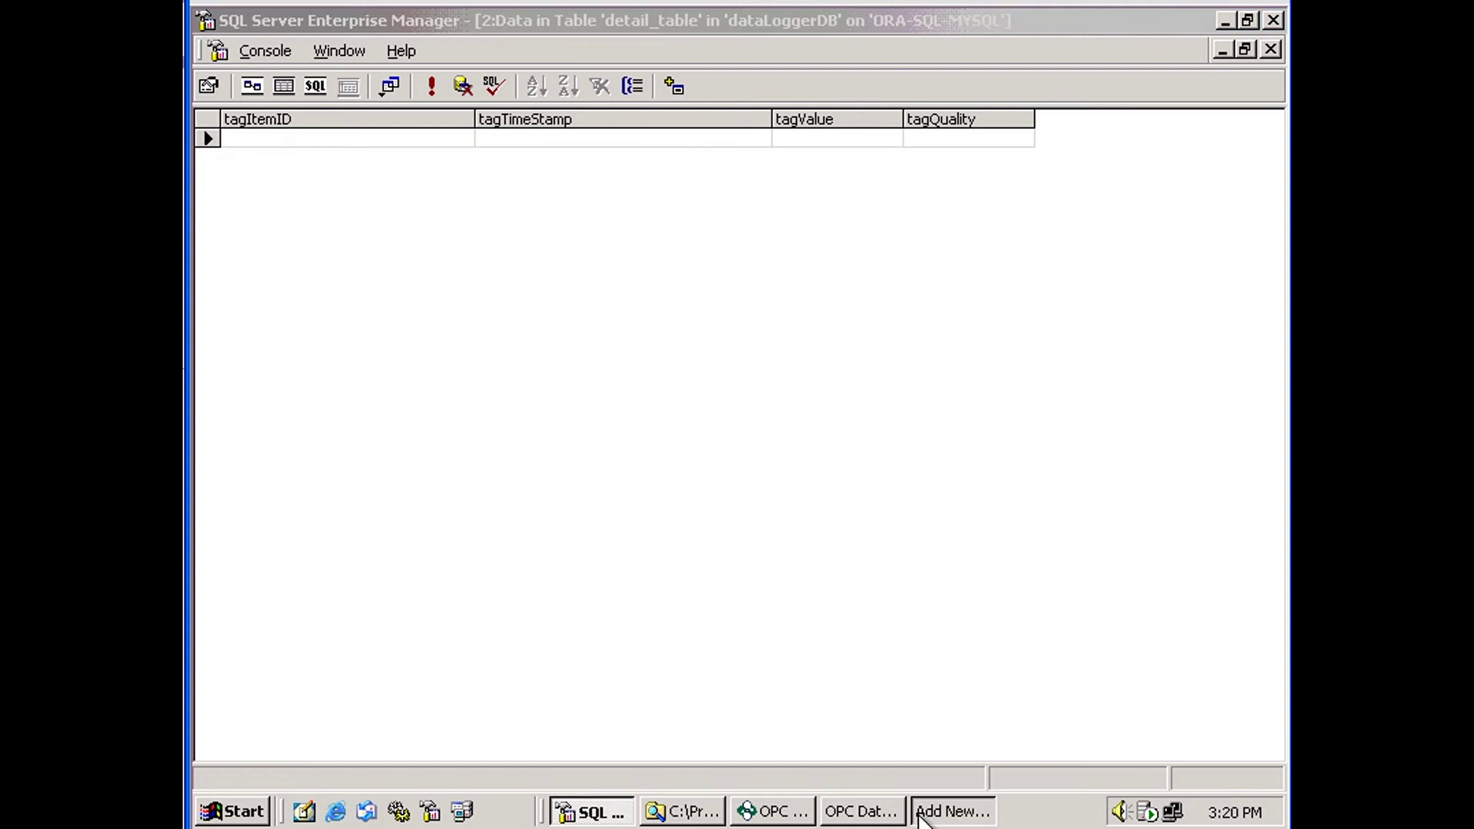
pyautogui.click(840, 510)
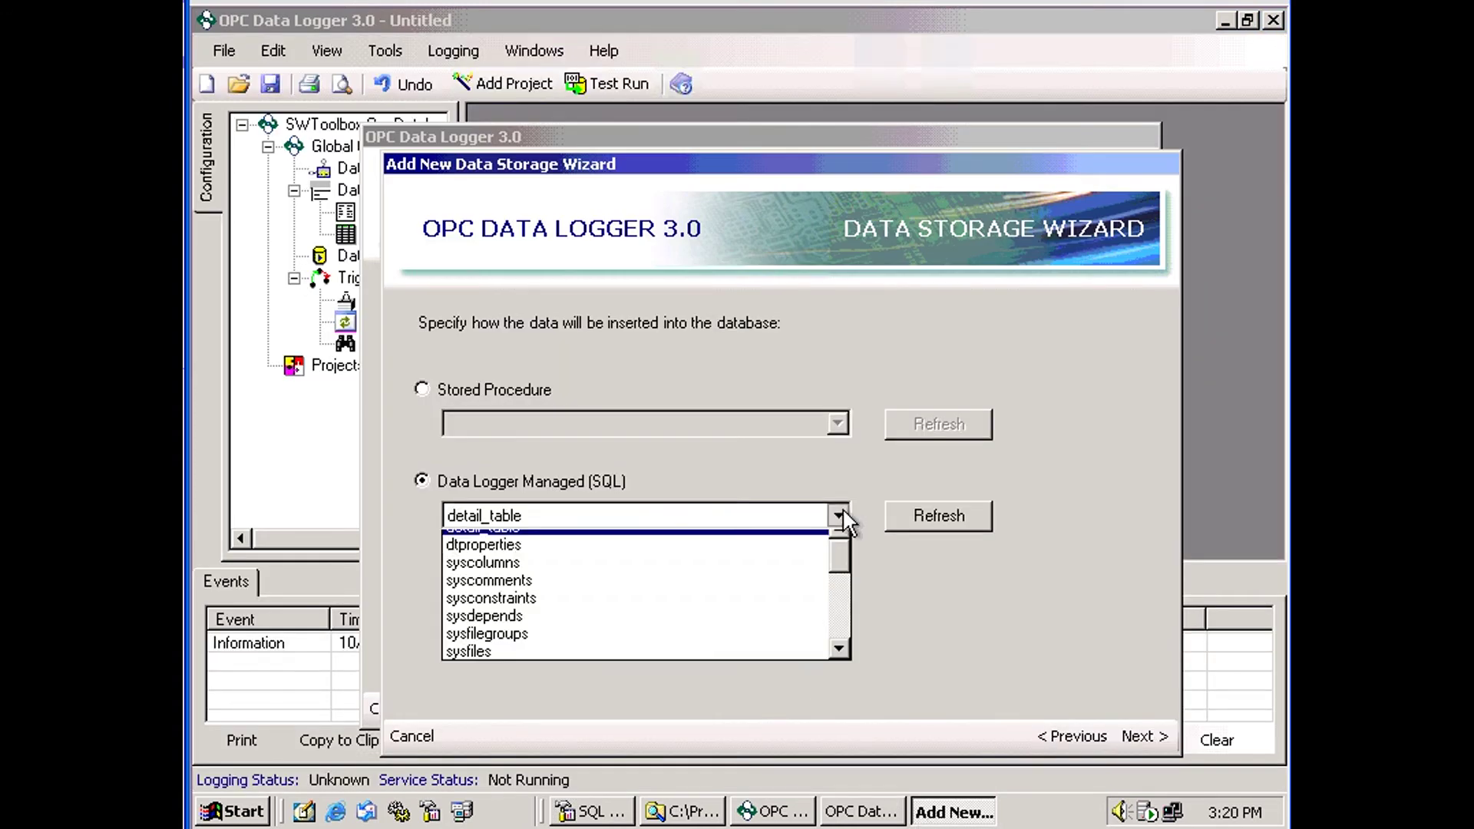
pyautogui.click(474, 537)
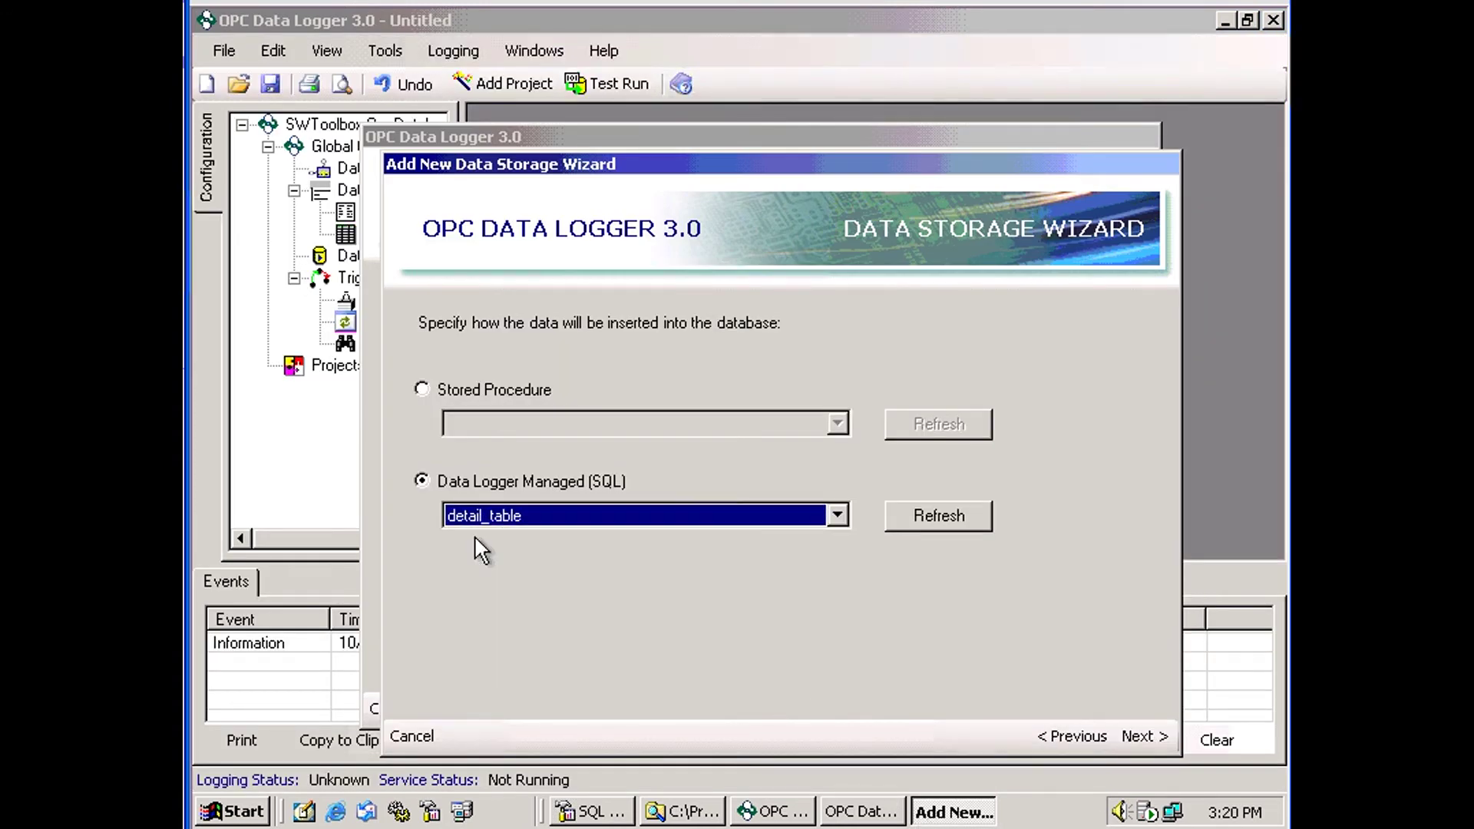
pyautogui.click(1150, 734)
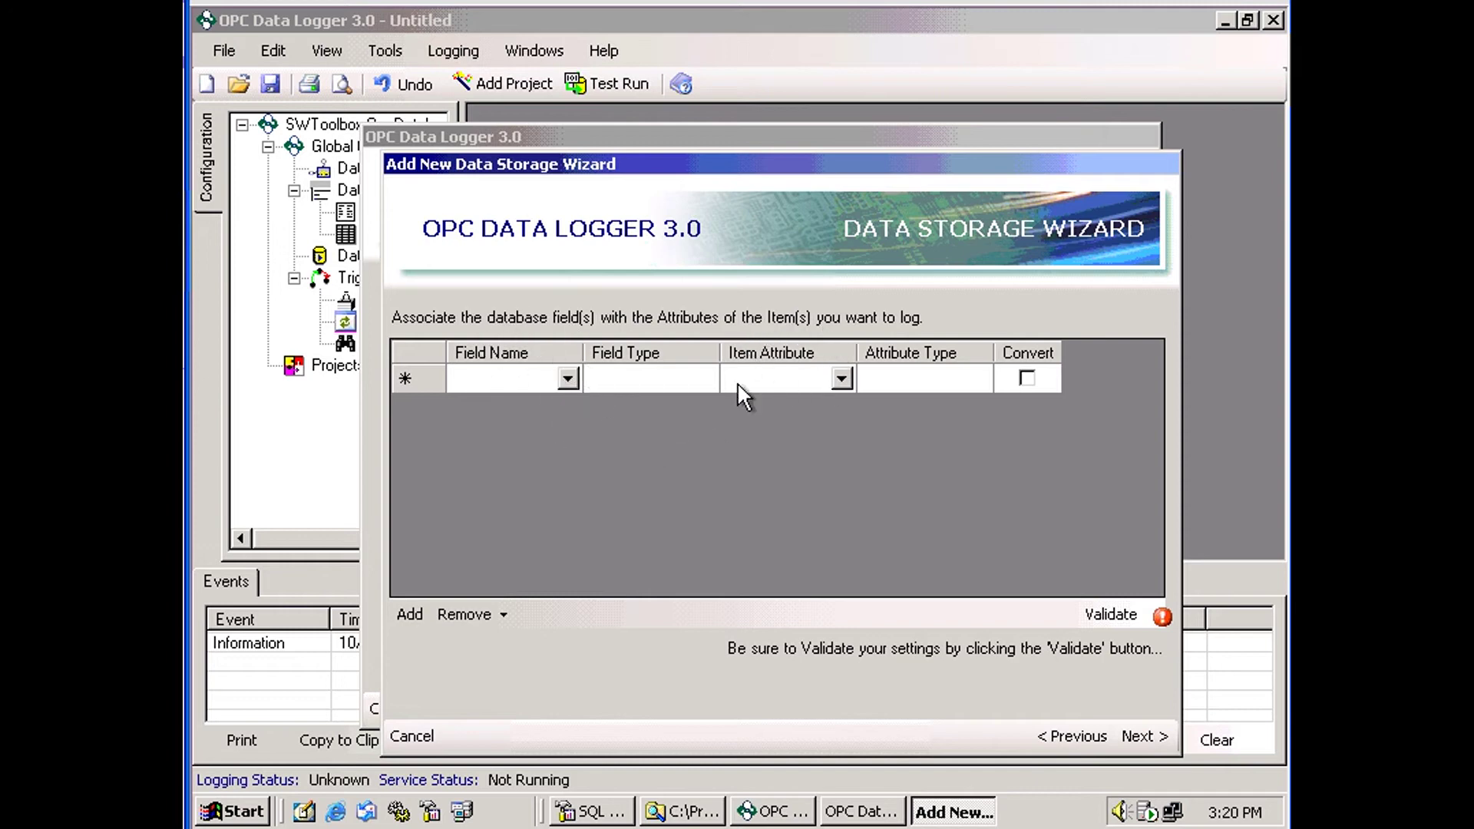
# Map field tagItemID to ItemID and tagTimeStamp to Timestamp in the first two rows.
pyautogui.click(569, 376)
pyautogui.click(565, 375)
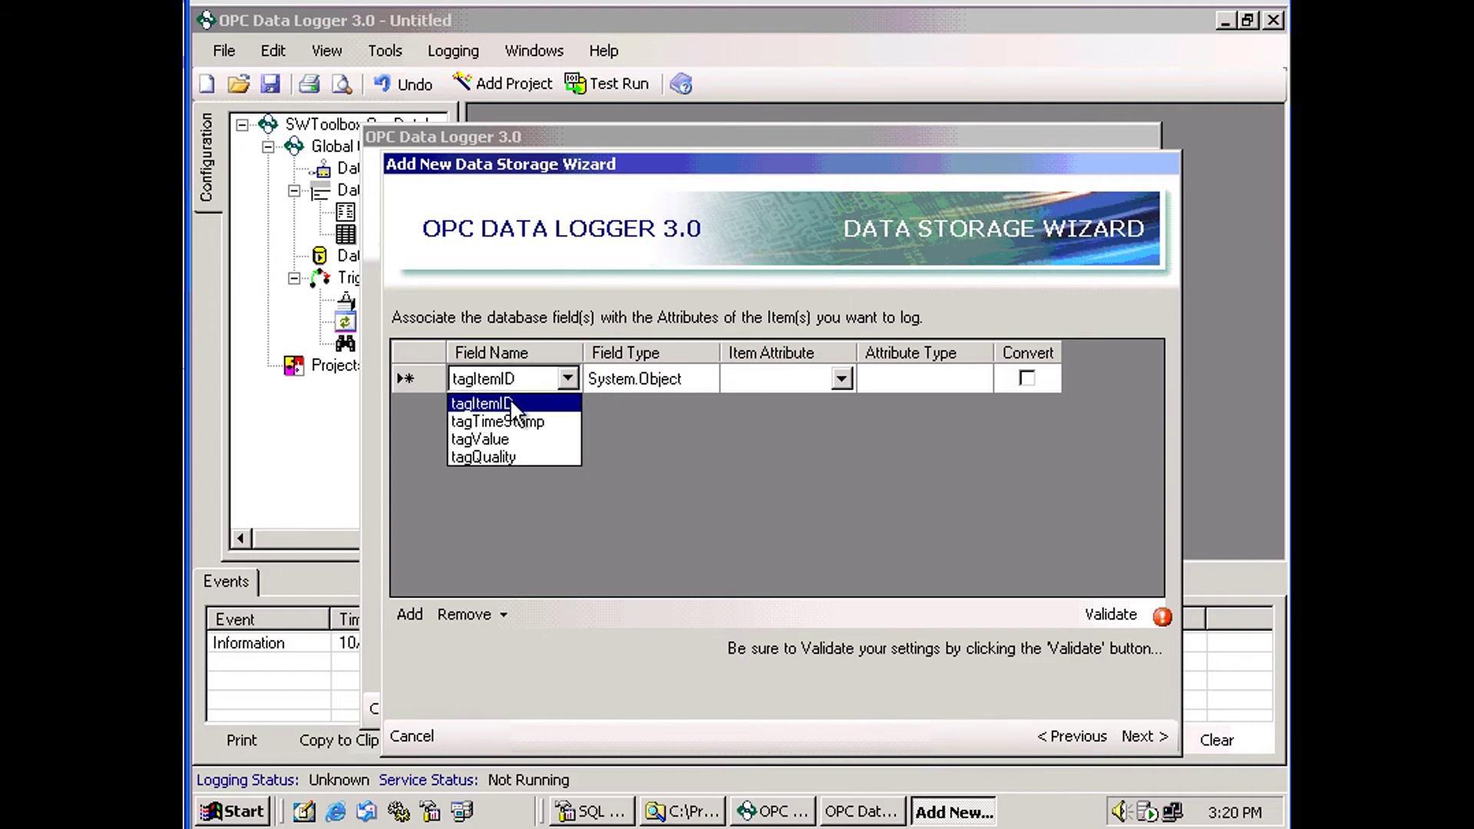
pyautogui.click(510, 401)
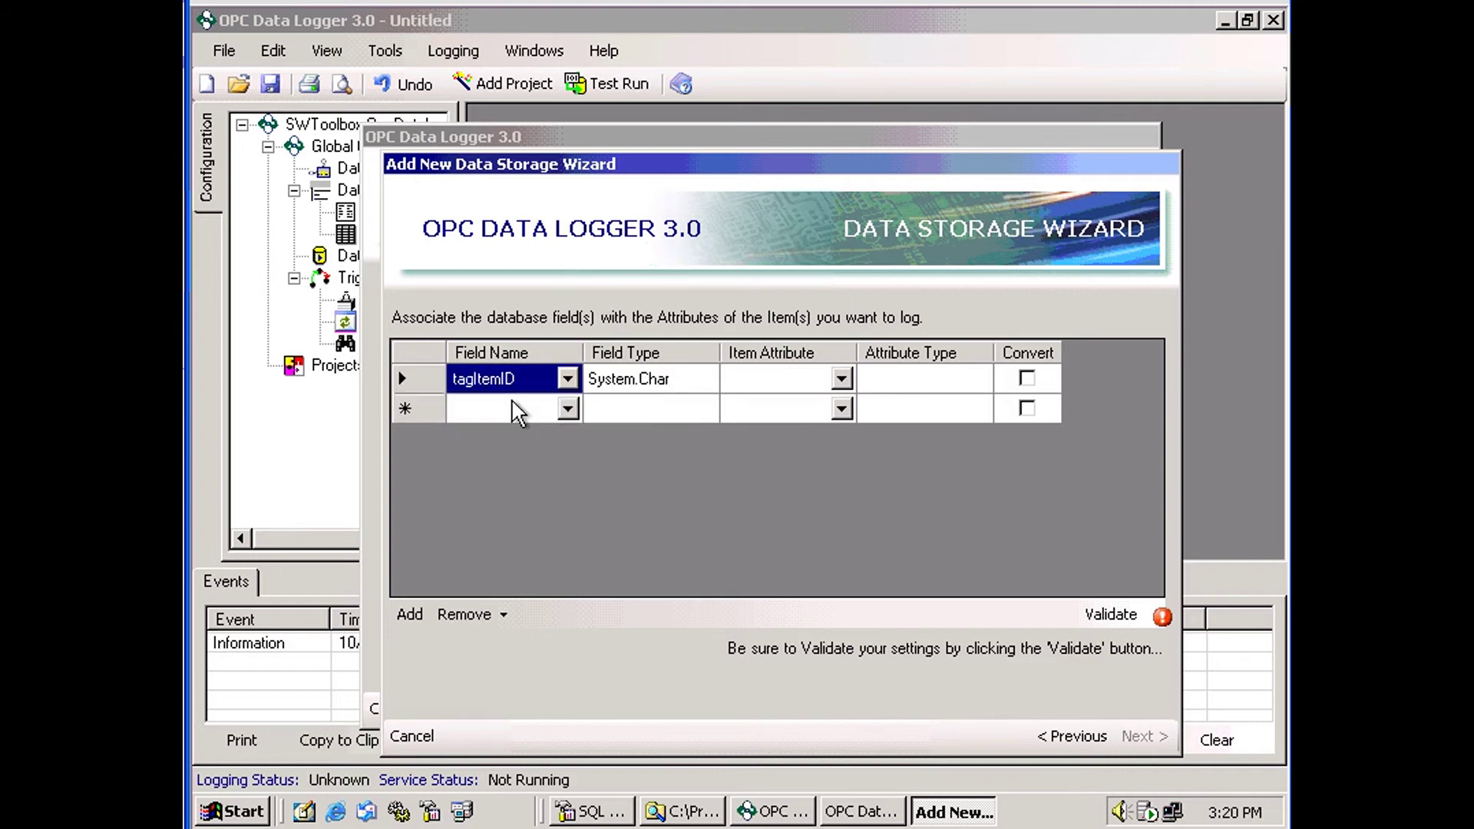
pyautogui.click(841, 375)
pyautogui.click(840, 376)
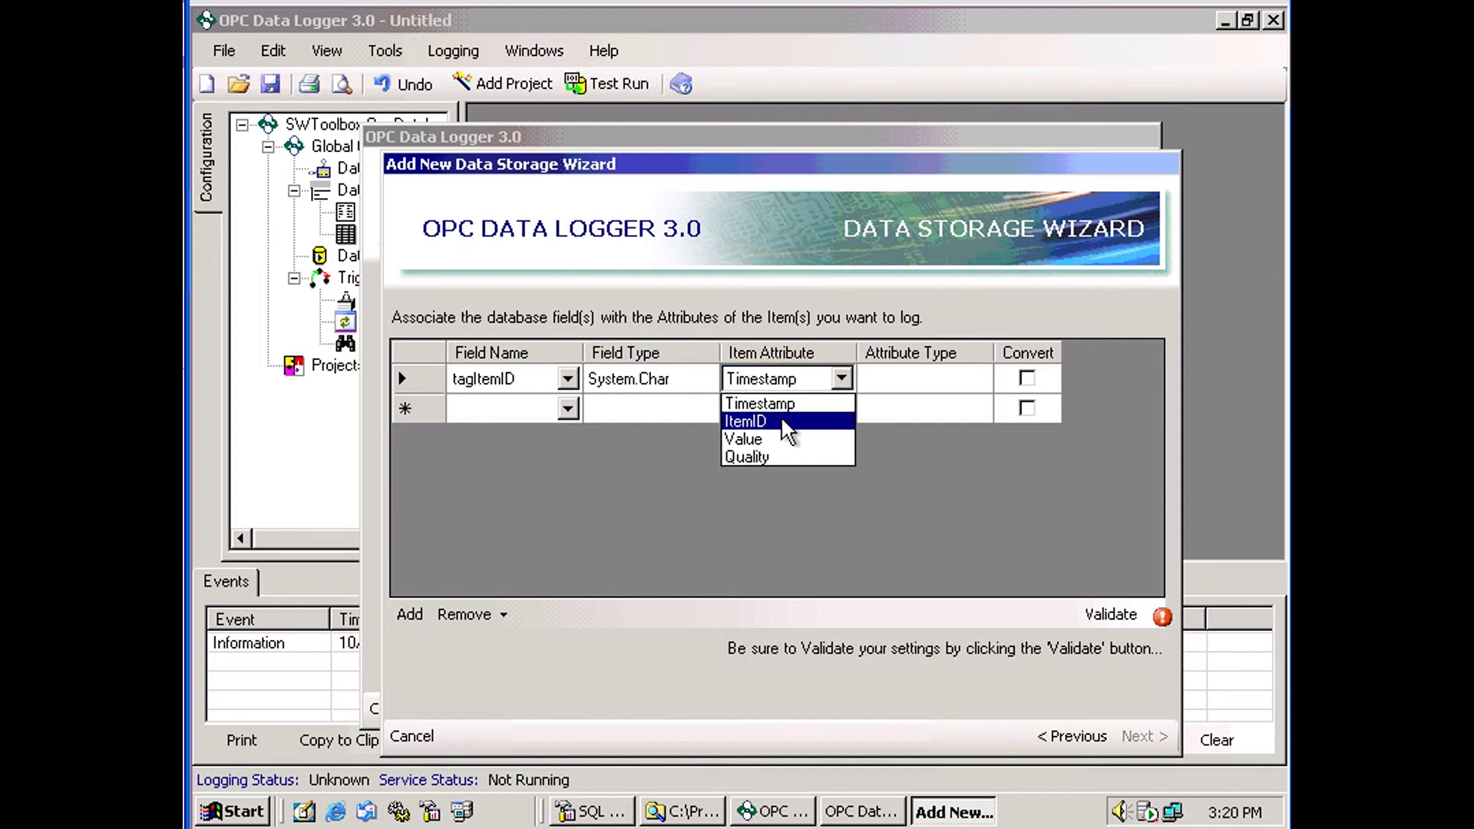
pyautogui.click(781, 421)
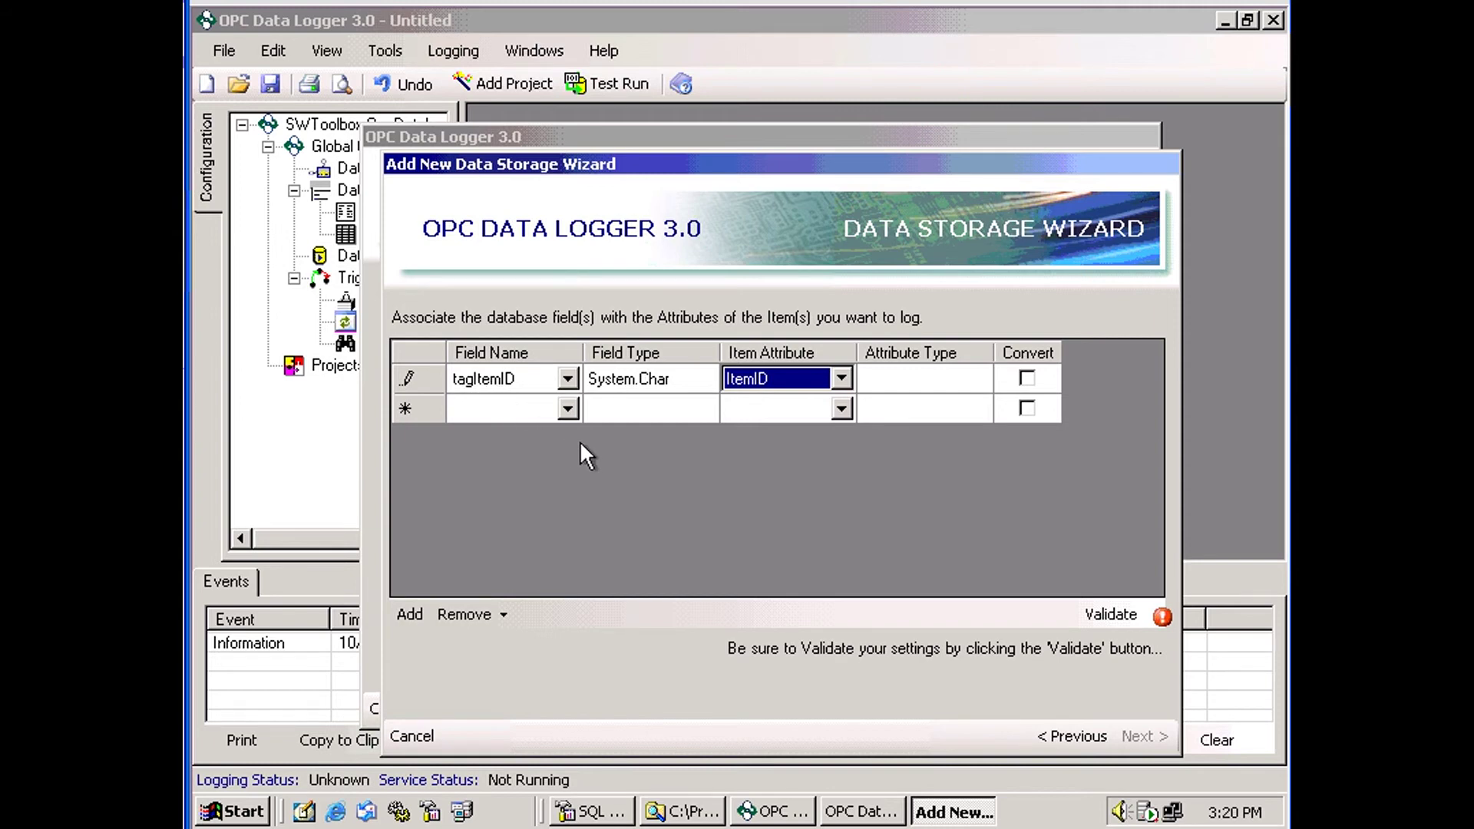
pyautogui.click(568, 405)
pyautogui.click(565, 413)
pyautogui.click(565, 413)
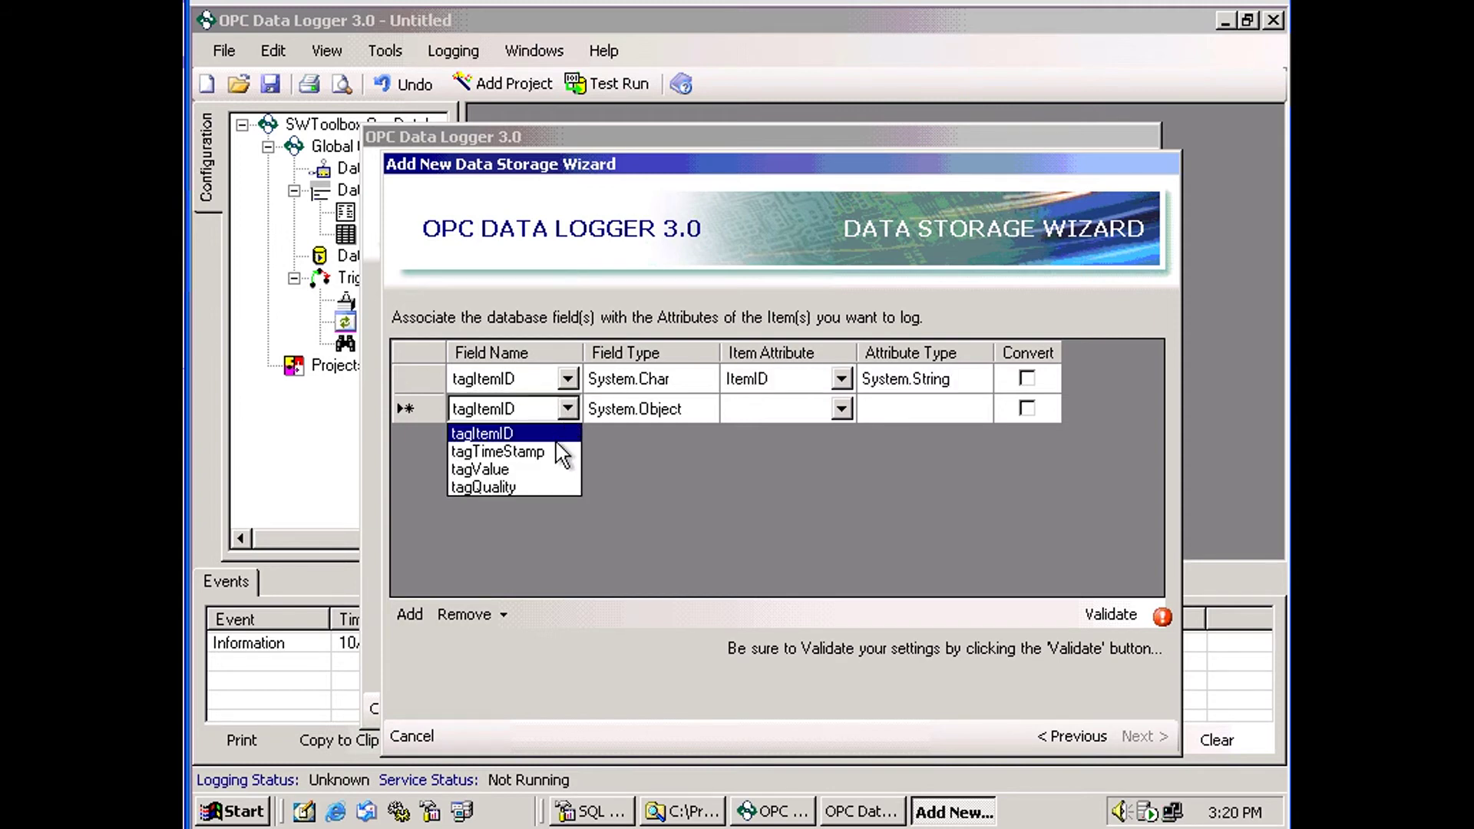
pyautogui.click(554, 451)
pyautogui.click(844, 408)
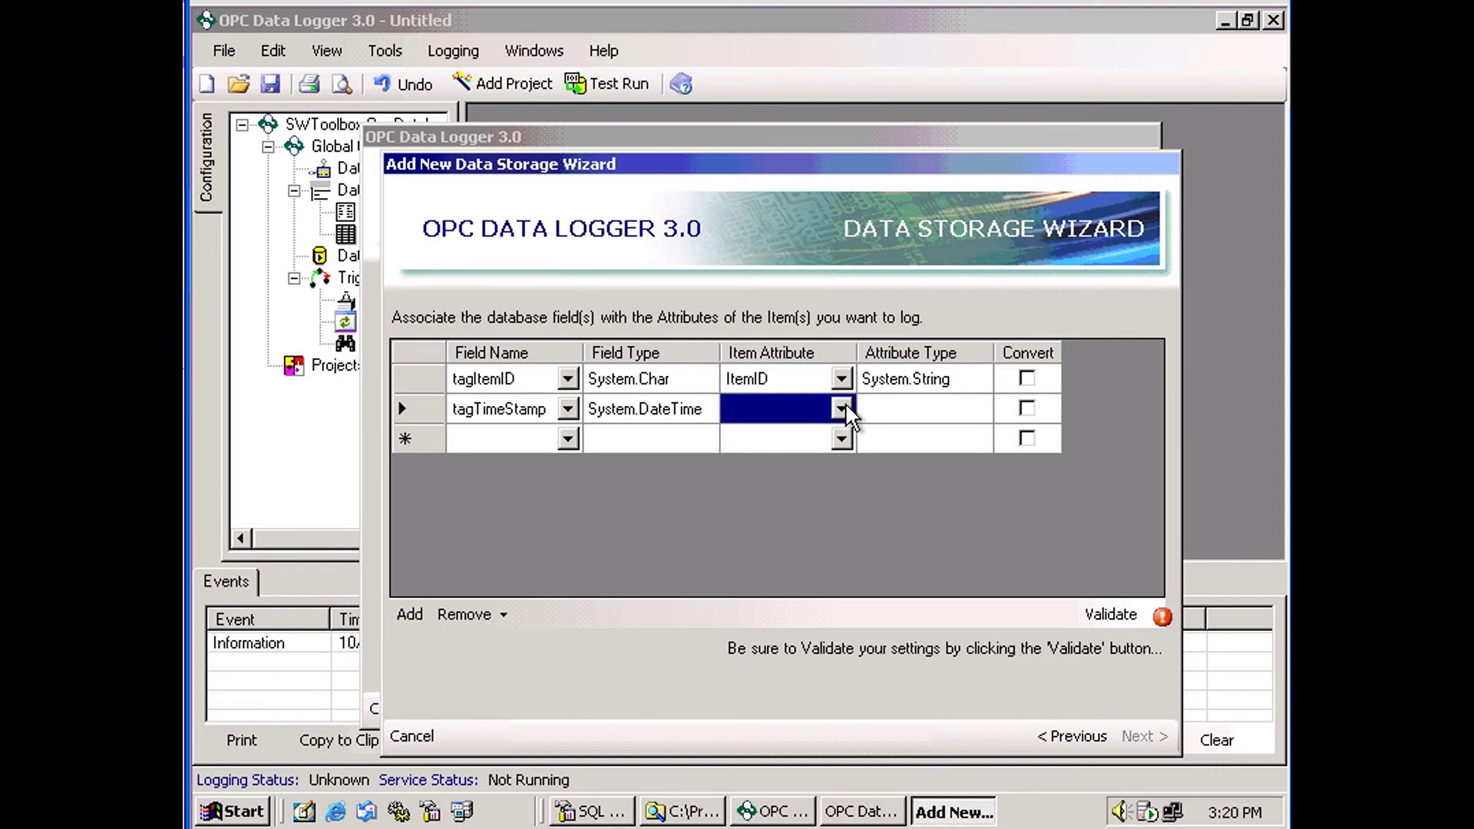
pyautogui.click(845, 407)
pyautogui.click(791, 432)
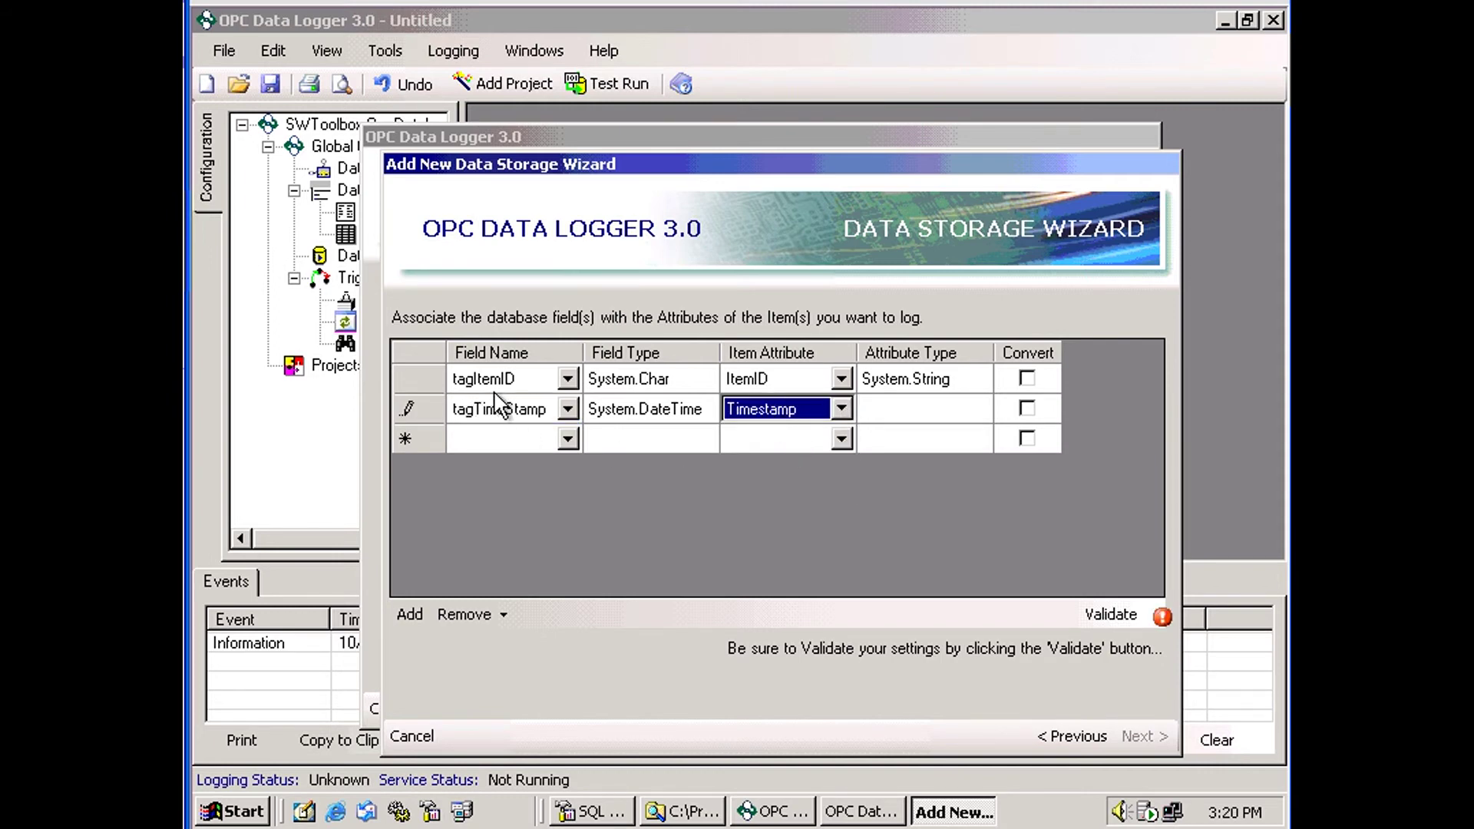
# Map field tagValue to Value and tagQuality to Quality in rows three and four.
pyautogui.click(843, 438)
pyautogui.click(842, 439)
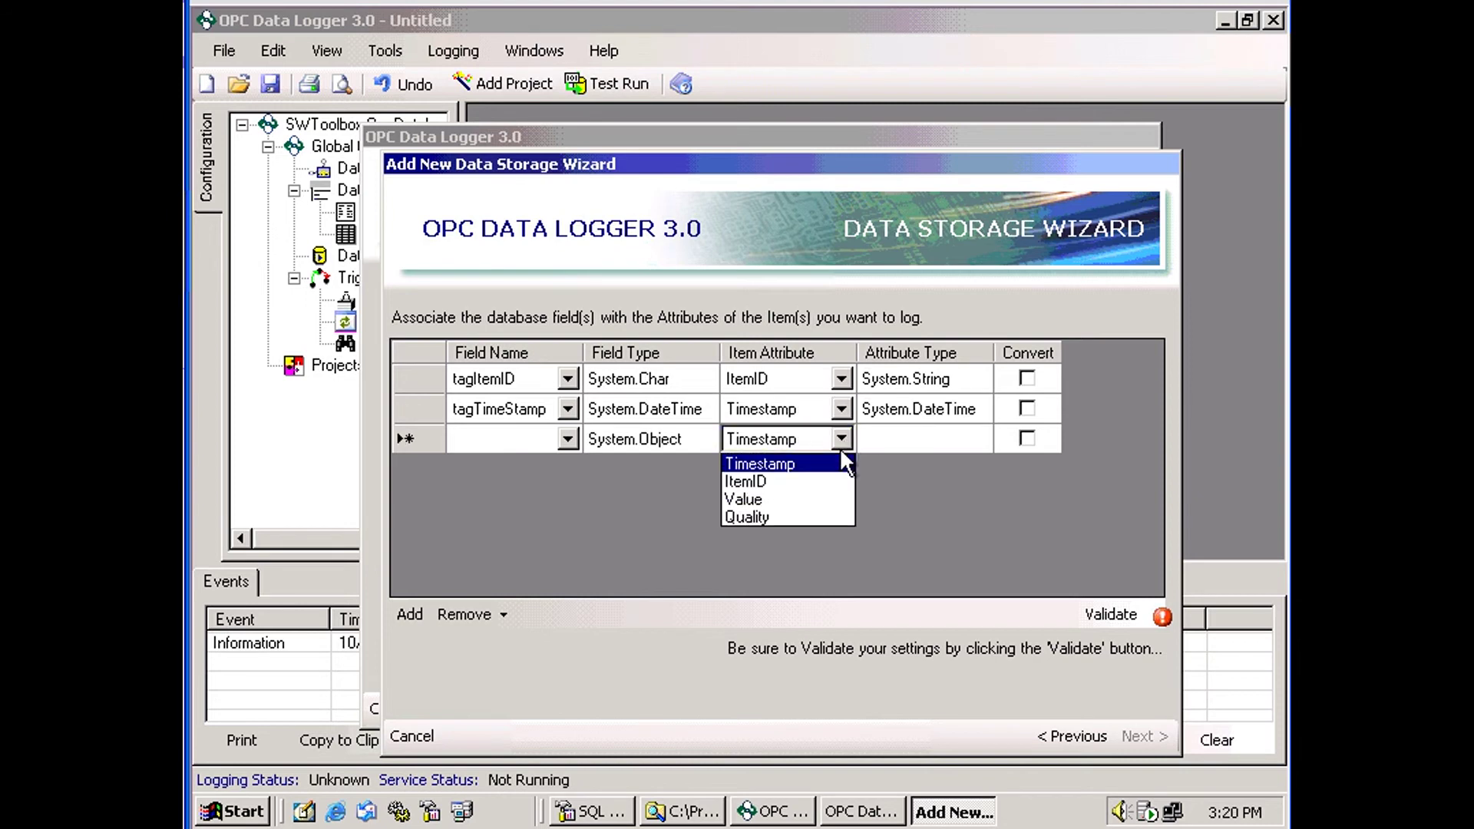
pyautogui.click(767, 499)
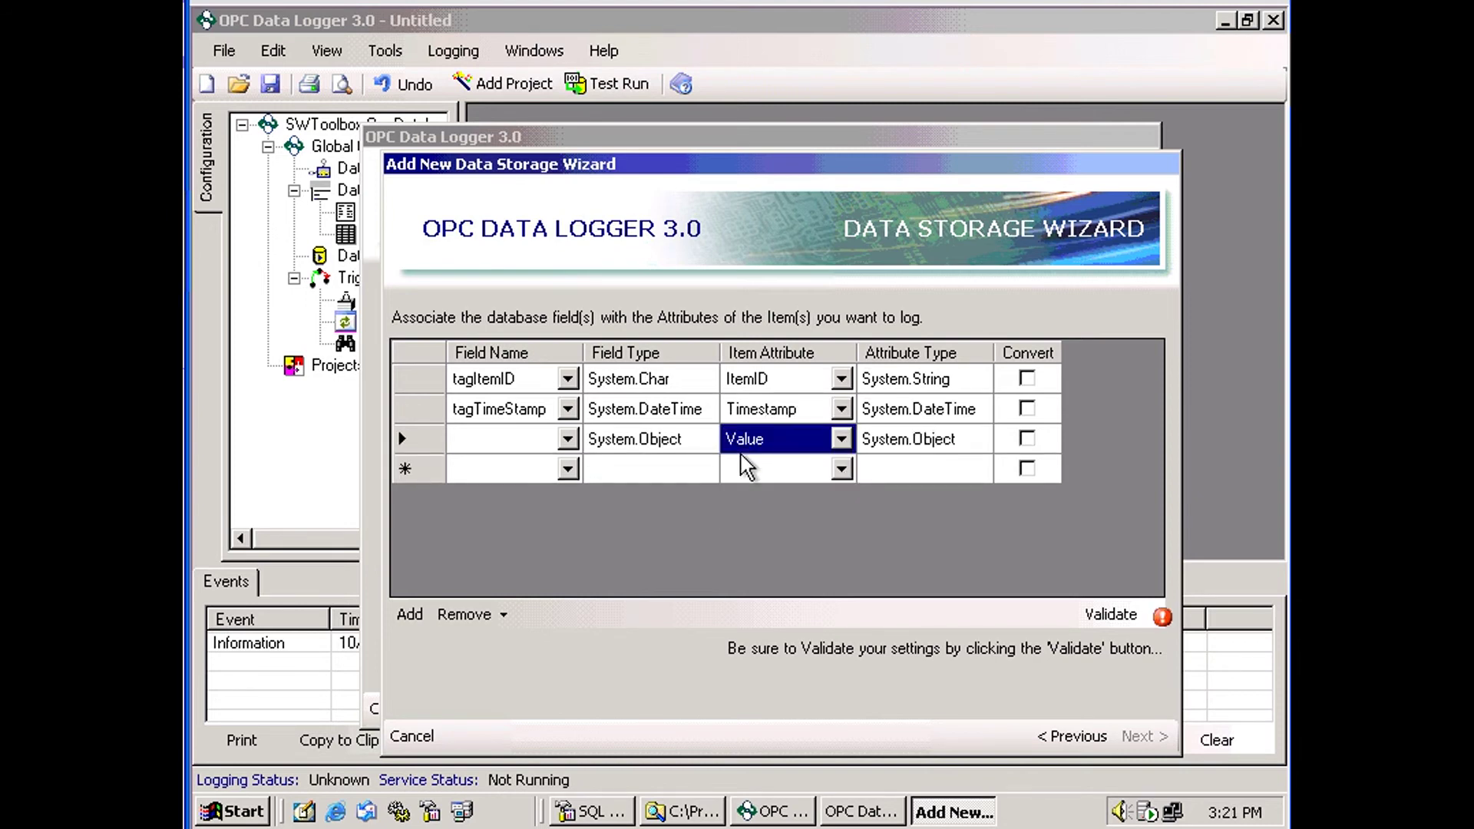
pyautogui.click(568, 439)
pyautogui.click(568, 439)
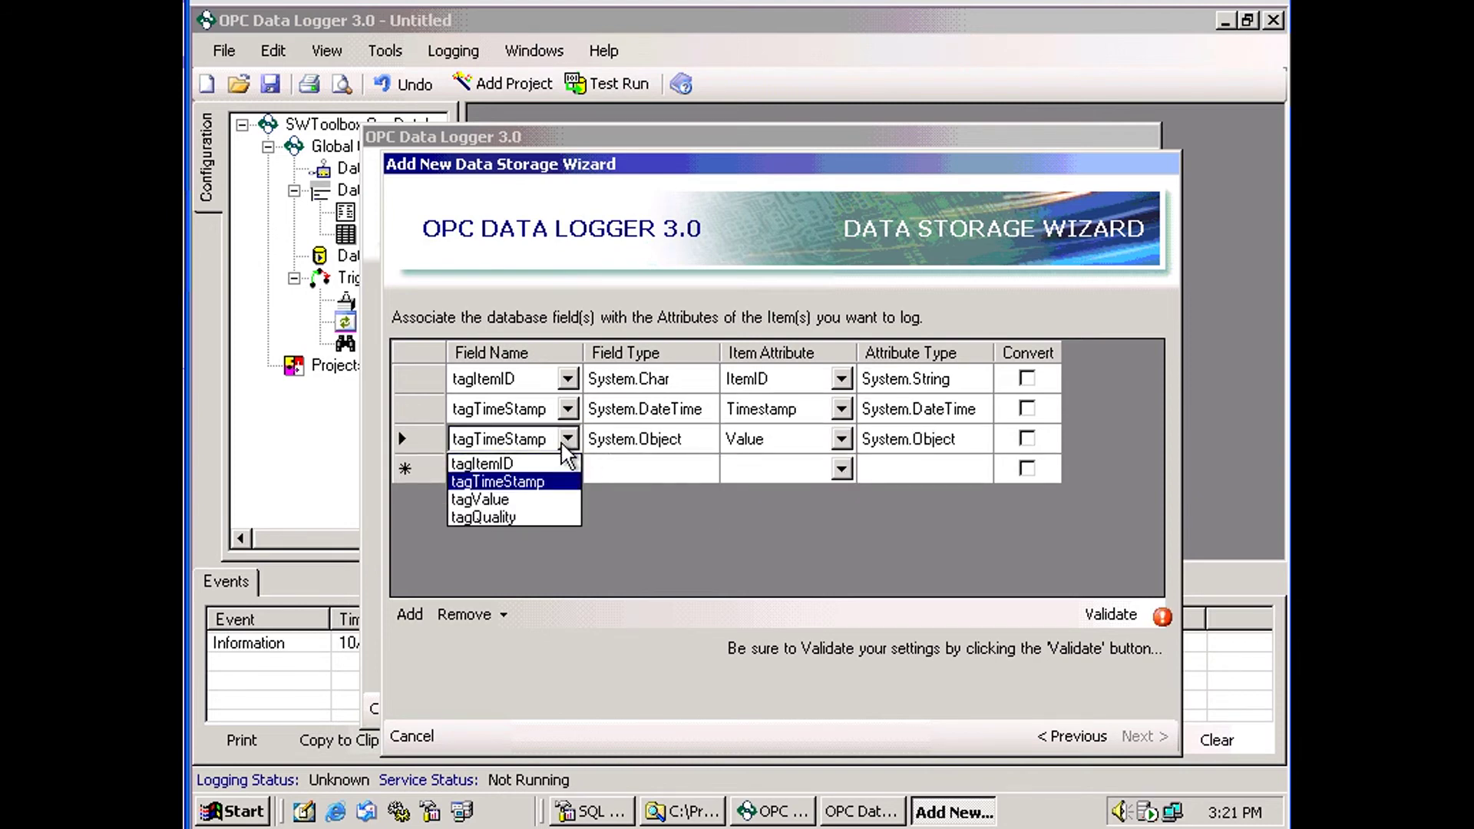
pyautogui.click(513, 499)
pyautogui.click(841, 468)
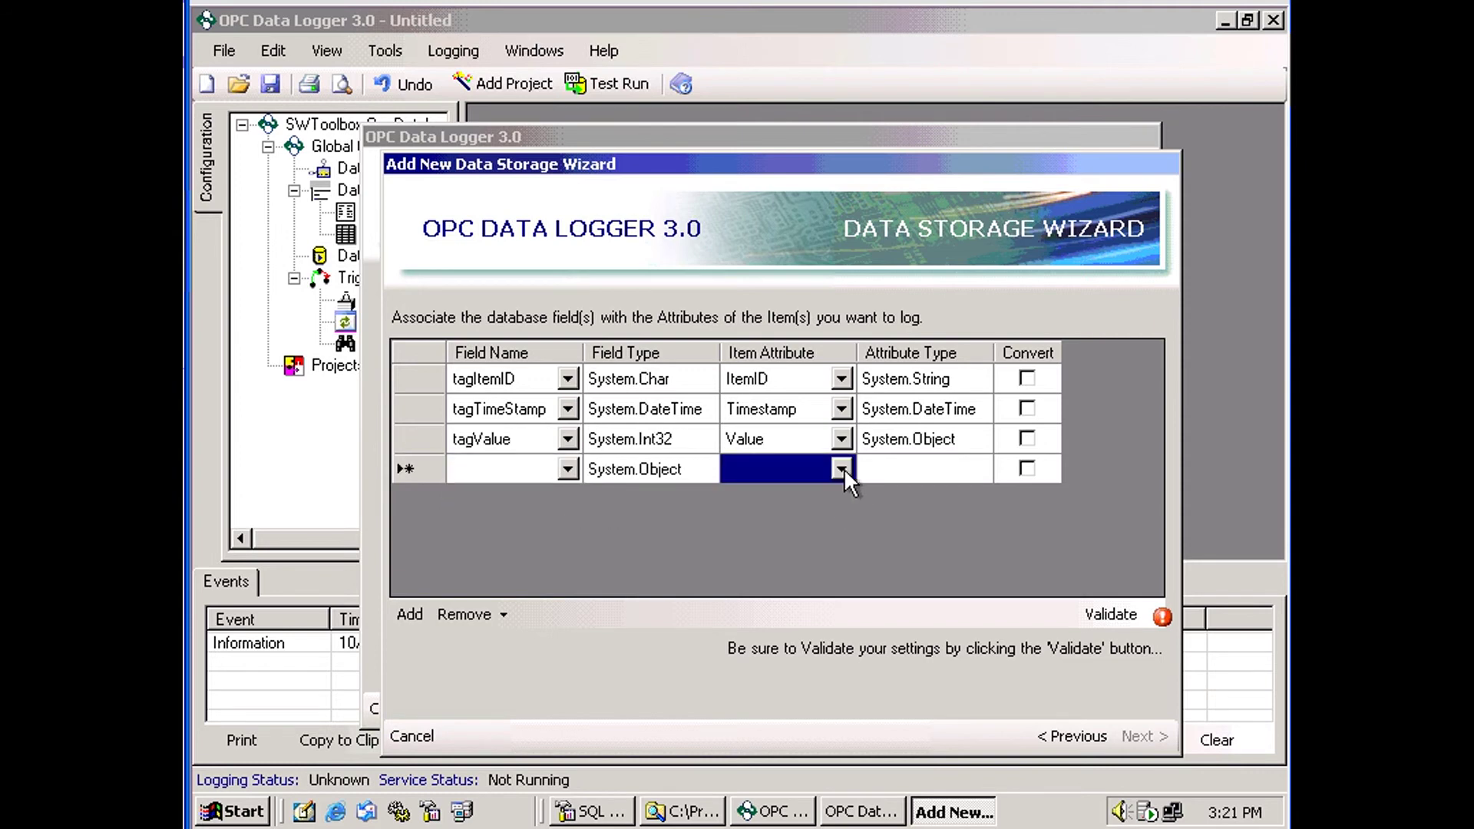
pyautogui.click(841, 468)
pyautogui.click(791, 546)
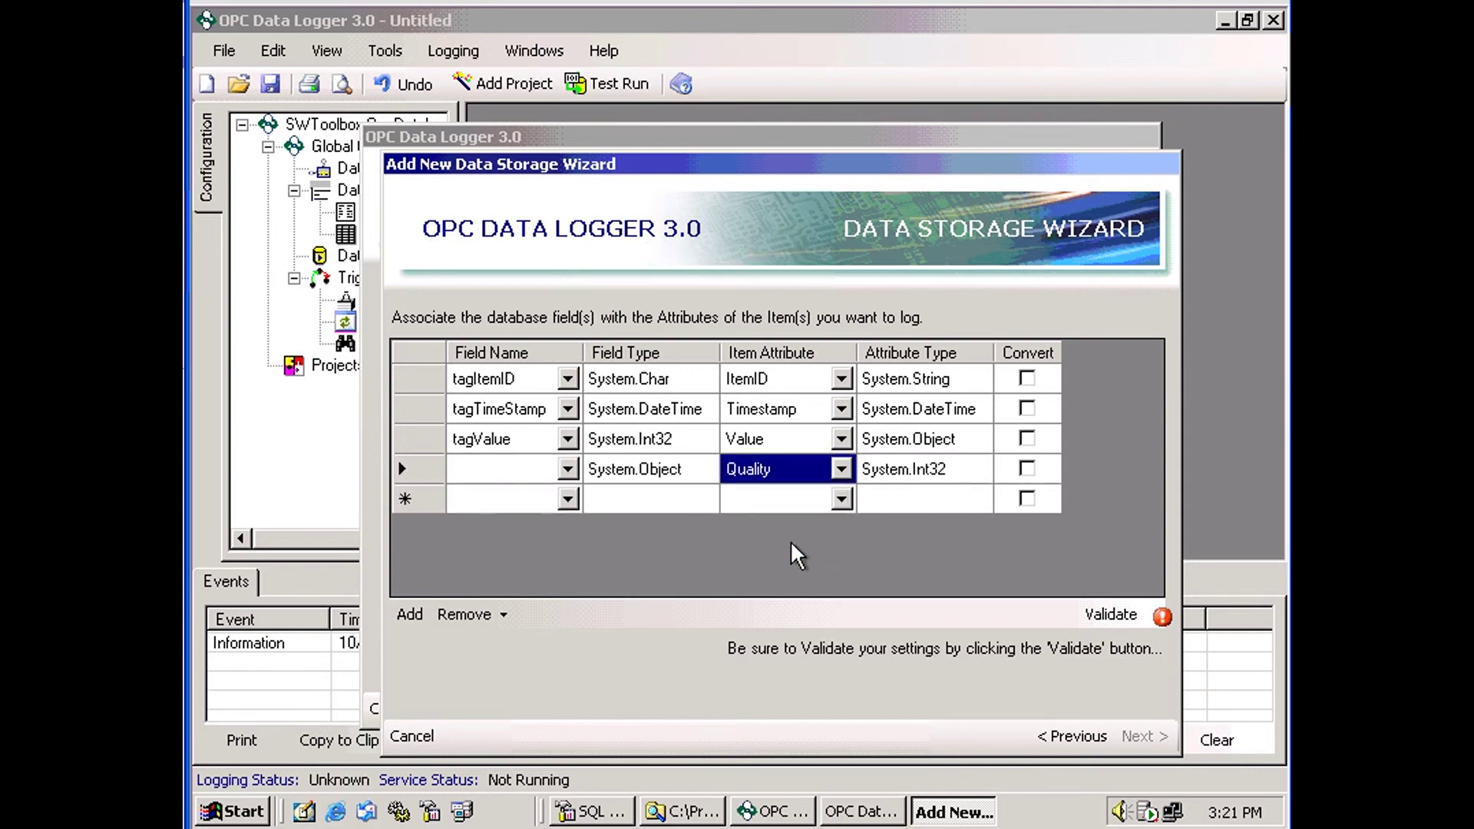
pyautogui.click(567, 476)
pyautogui.click(563, 471)
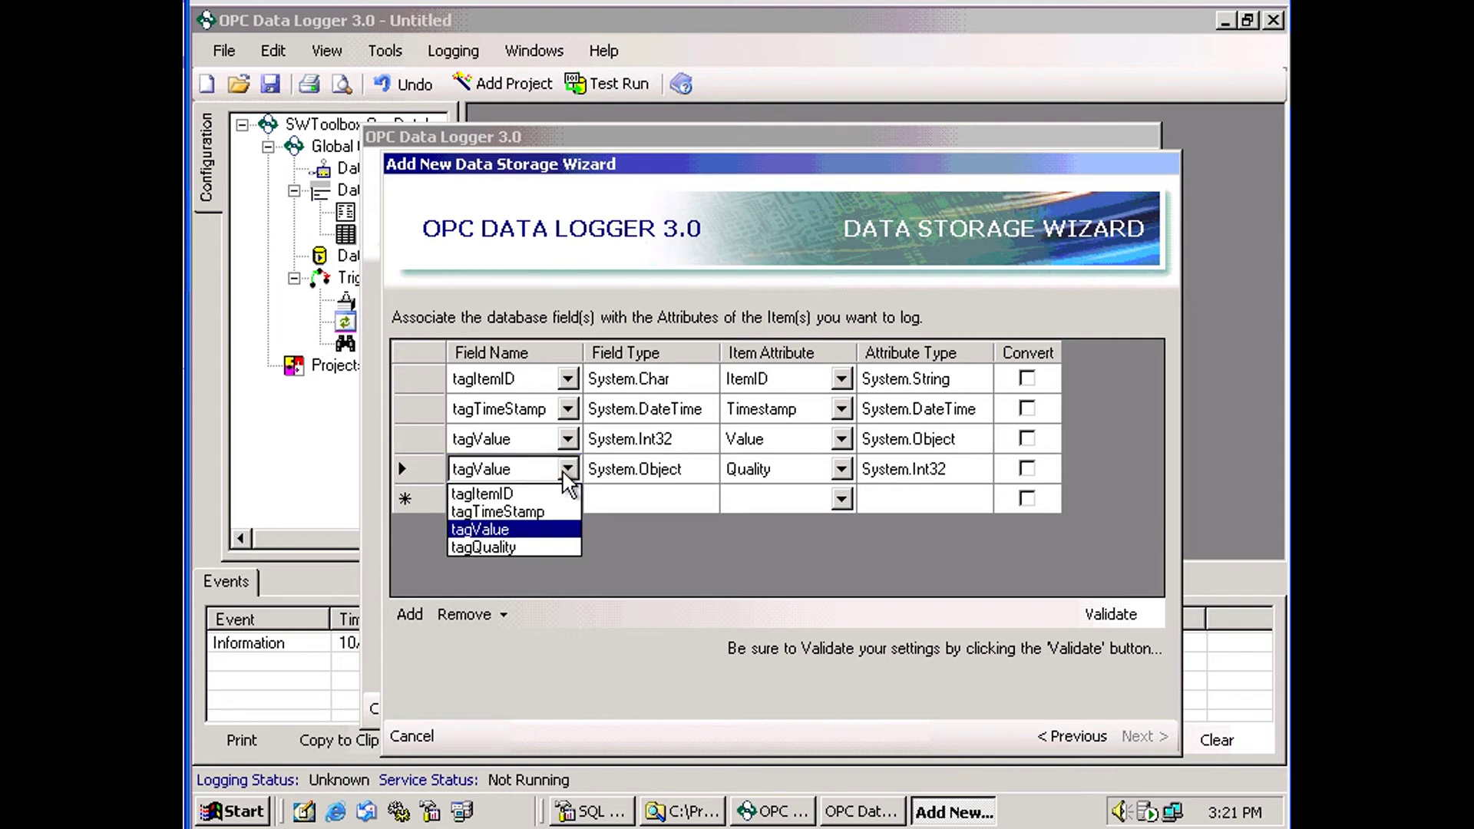
pyautogui.click(521, 547)
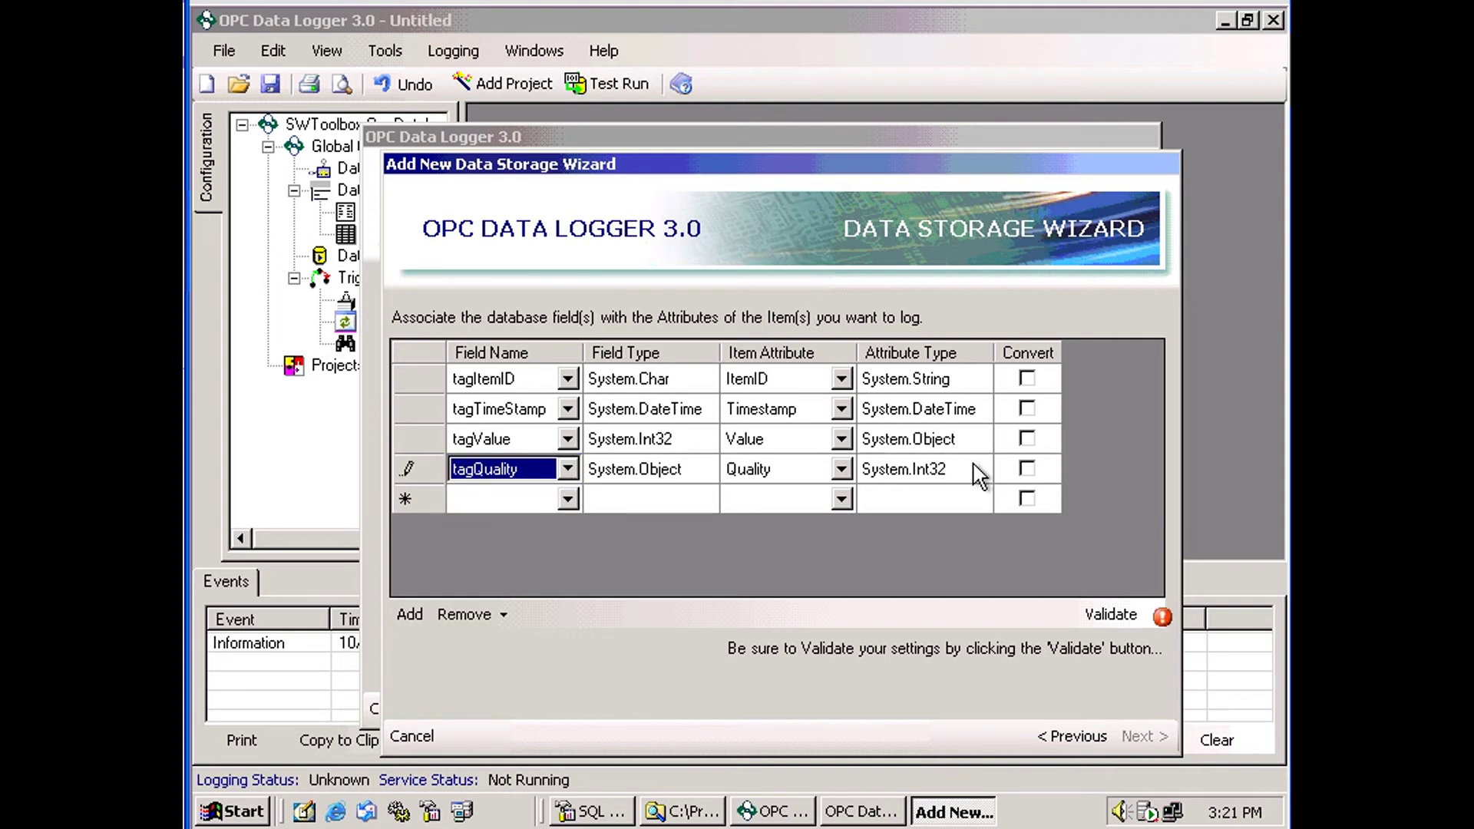
# Commit the fourth mapping row, validate the field mapping, and finish creating the SQL Server data storage.
pyautogui.click(951, 471)
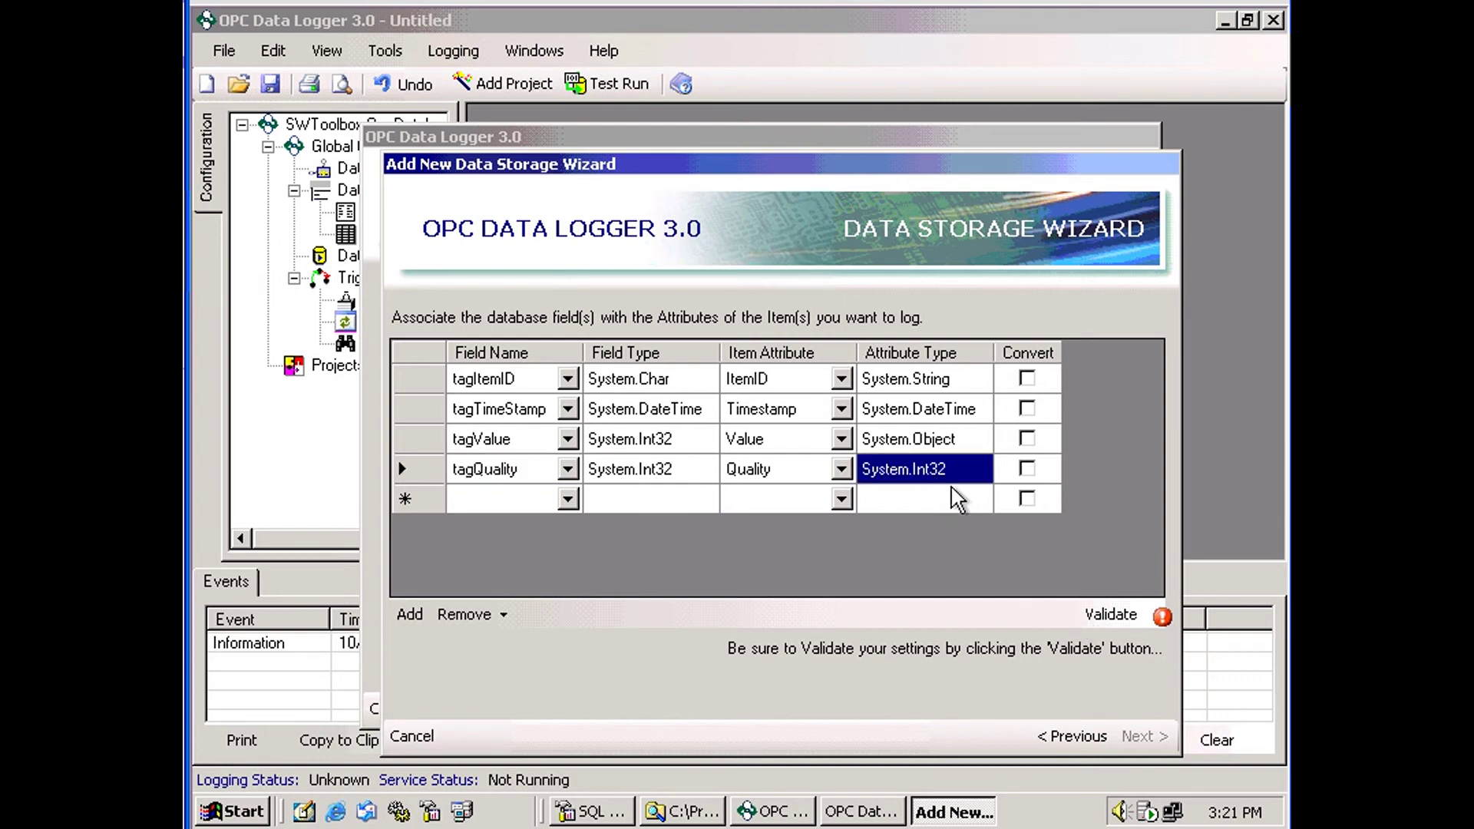
pyautogui.moveTo(1161, 620)
pyautogui.click(1094, 614)
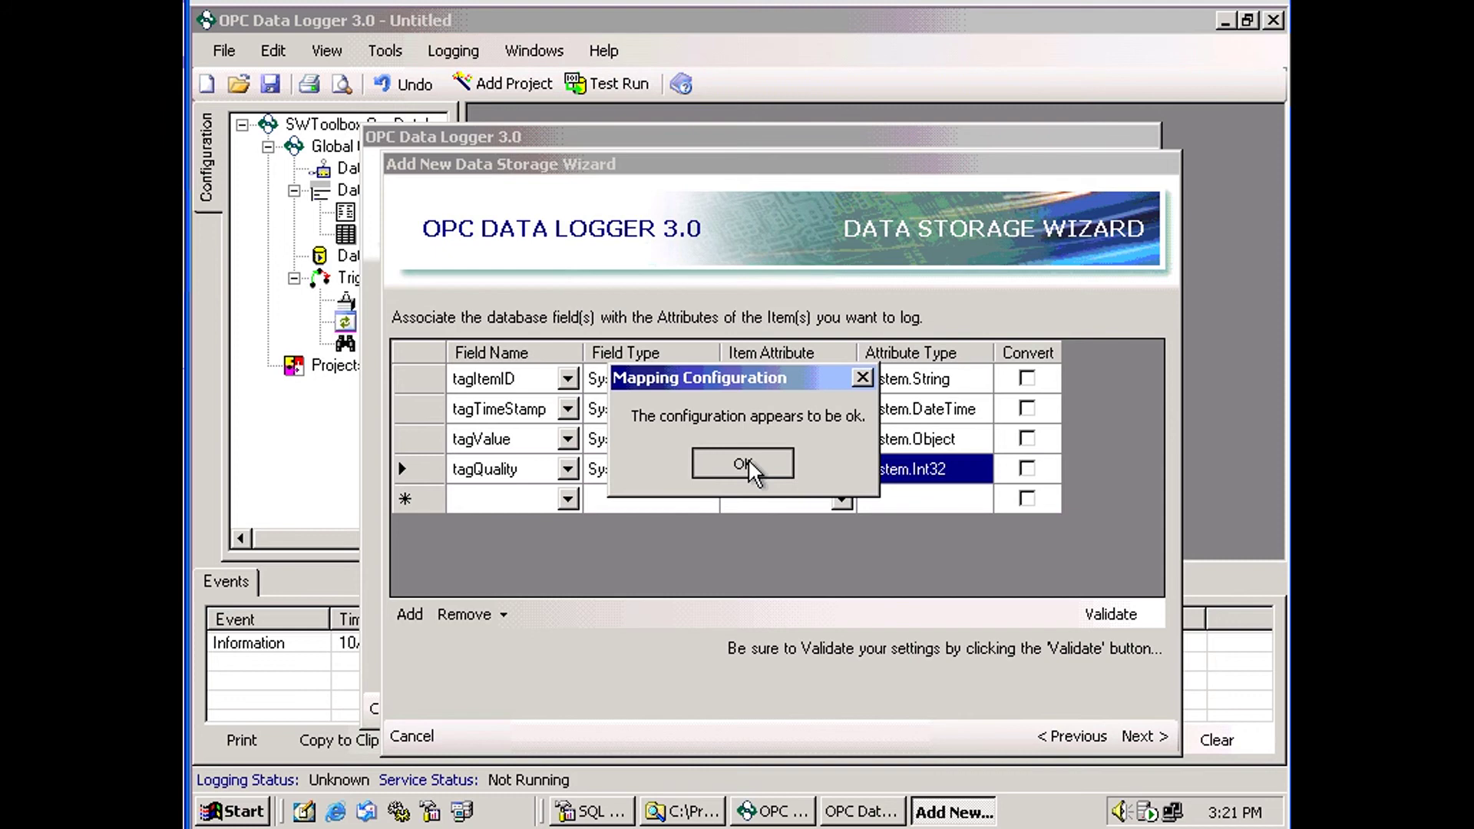
pyautogui.click(741, 462)
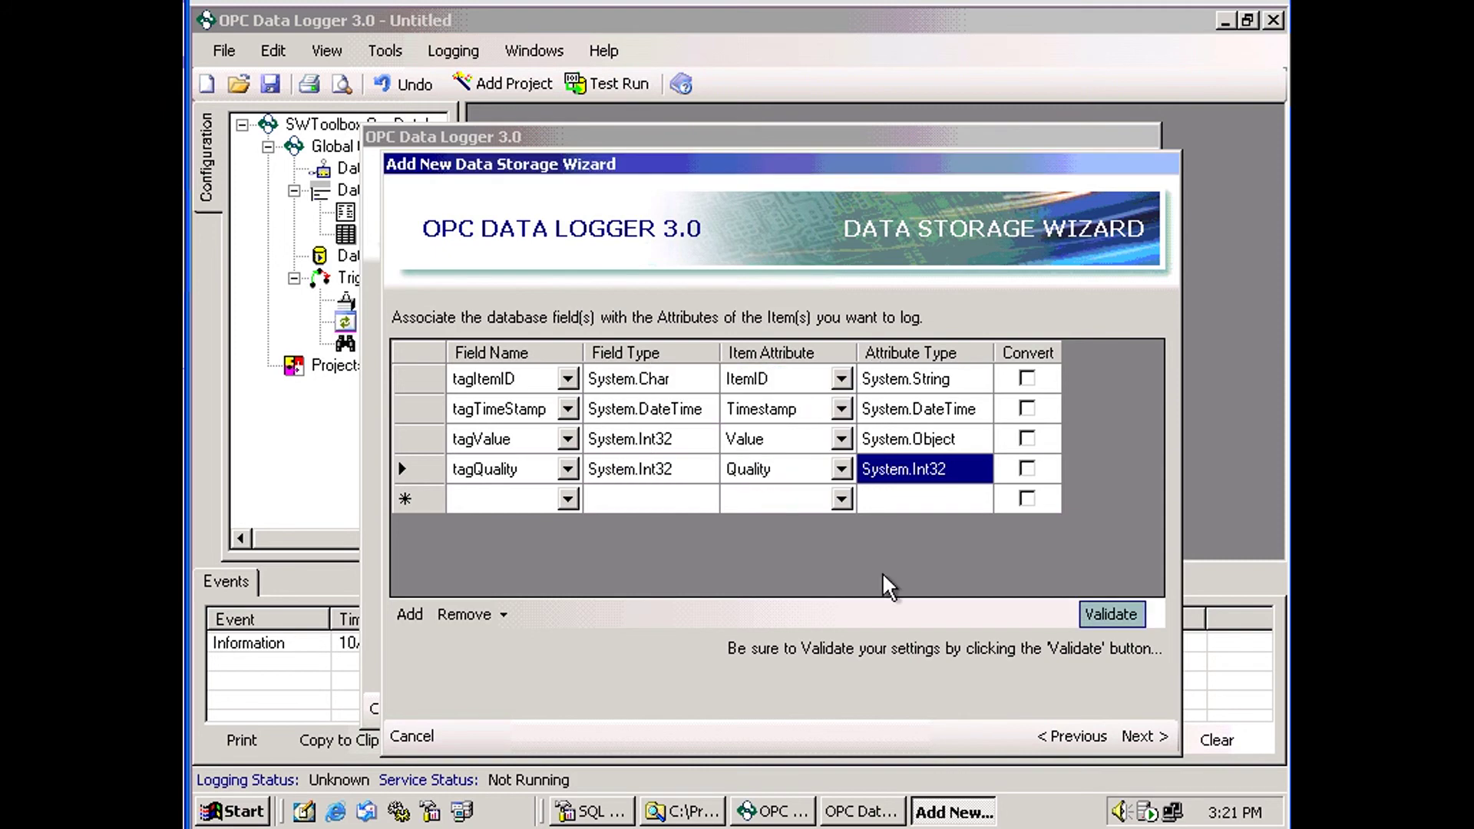
pyautogui.click(1142, 737)
pyautogui.click(1140, 737)
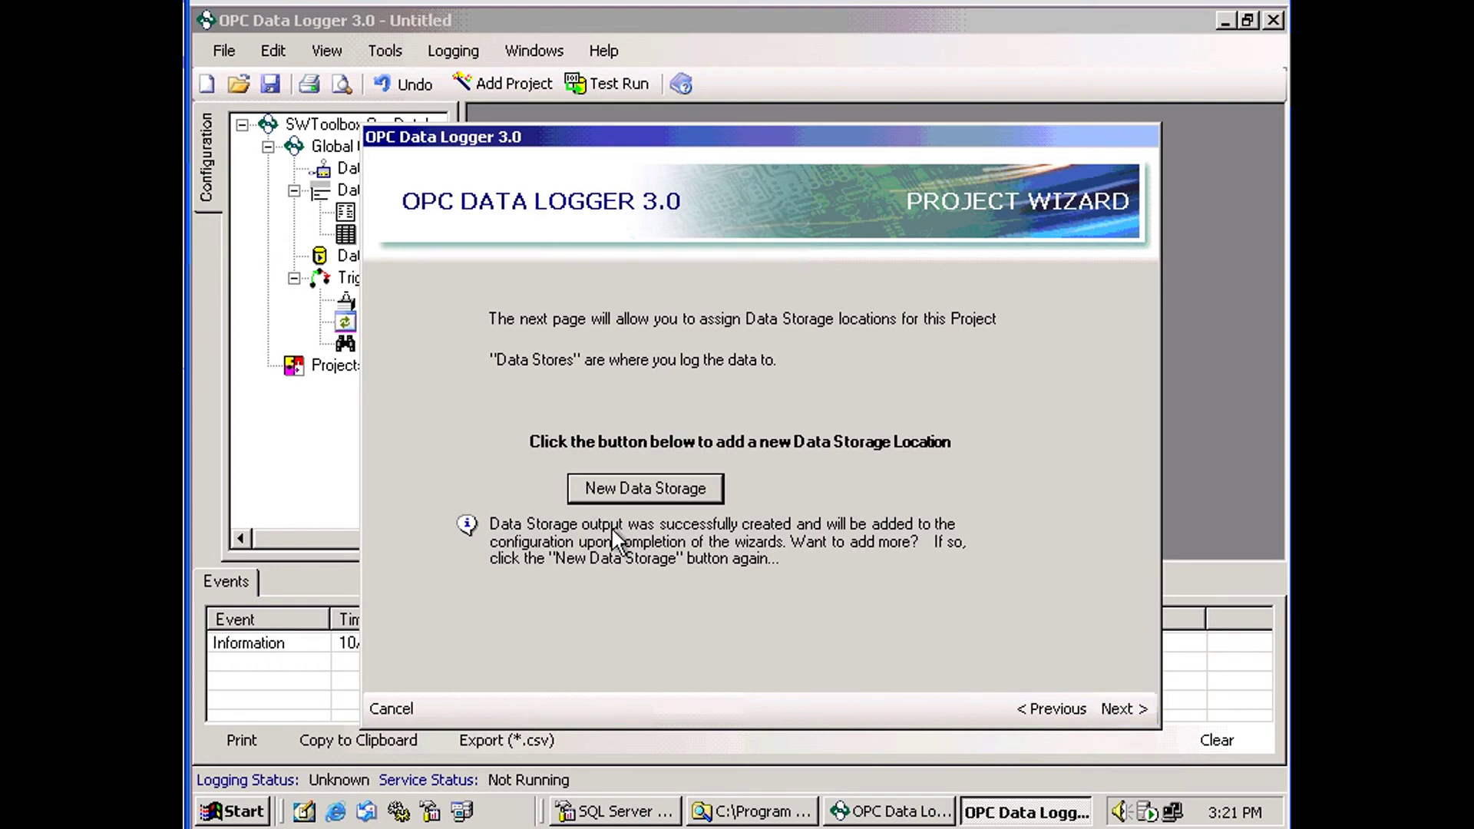
# Finish the project wizard to create Project1 logging to the SQL Server data store.
pyautogui.click(1121, 708)
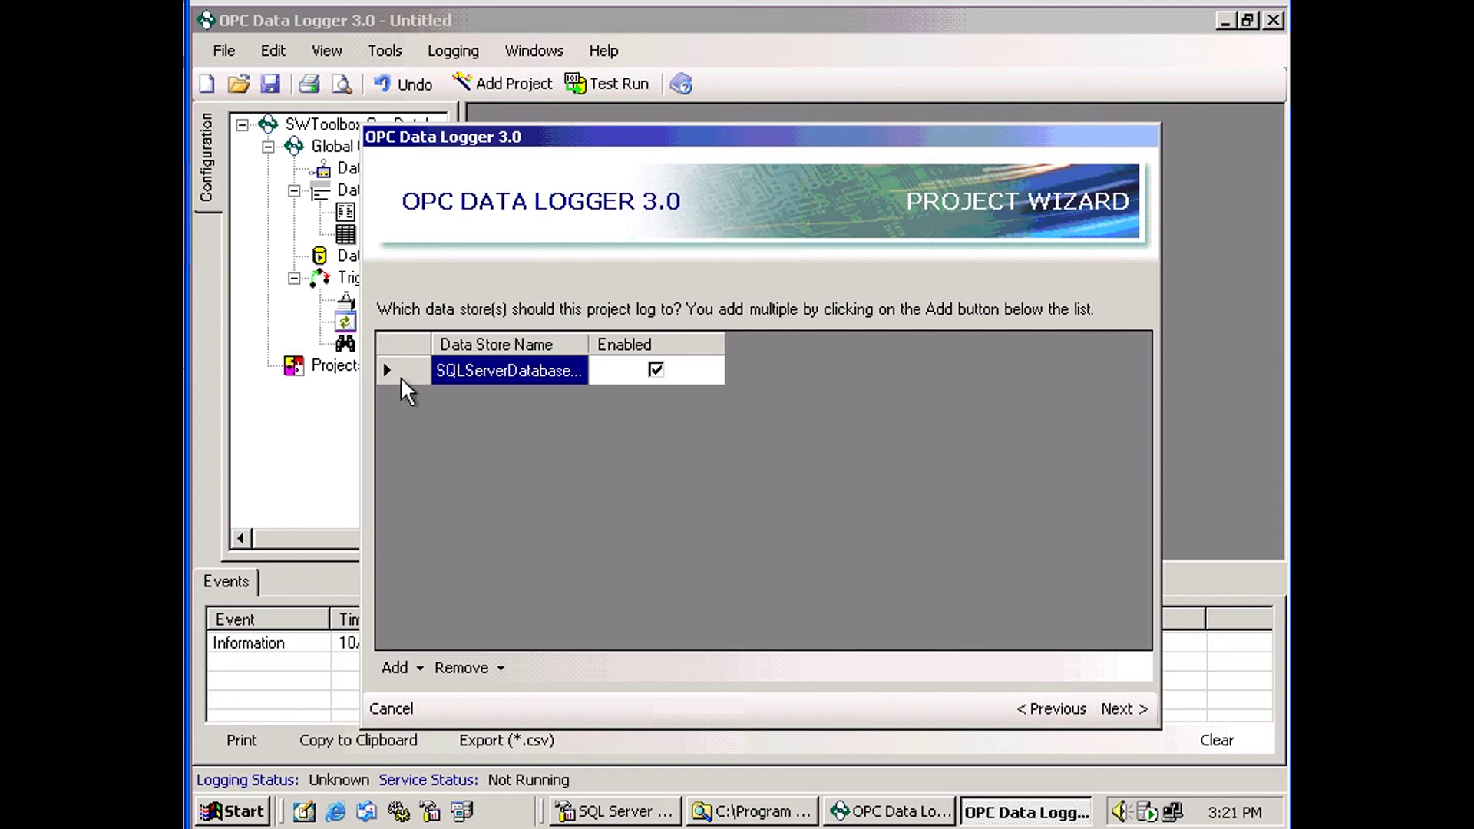
pyautogui.click(1121, 703)
pyautogui.click(1121, 706)
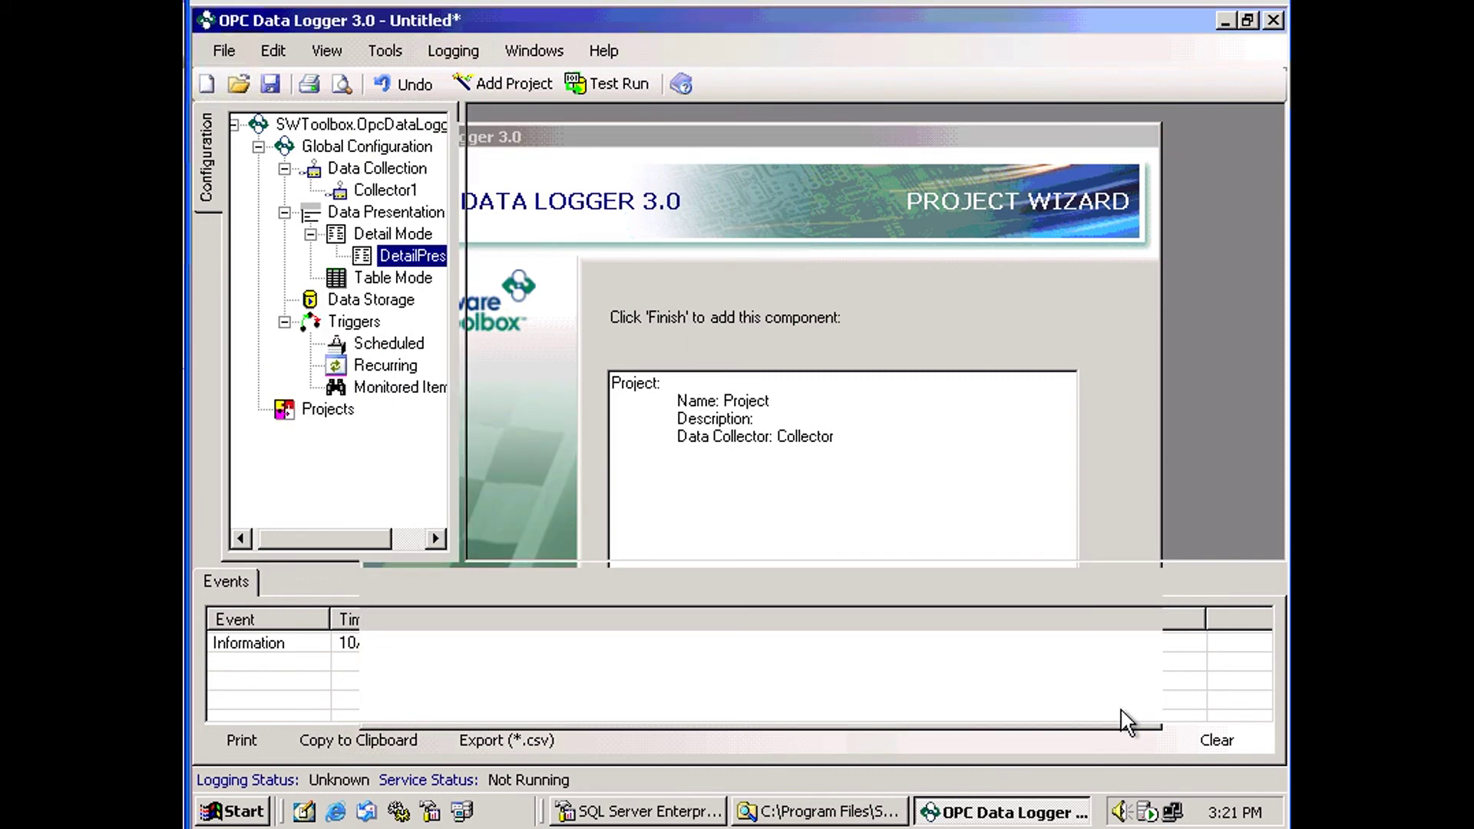
# Save the configuration as myDataLoggerProject.
pyautogui.click(270, 85)
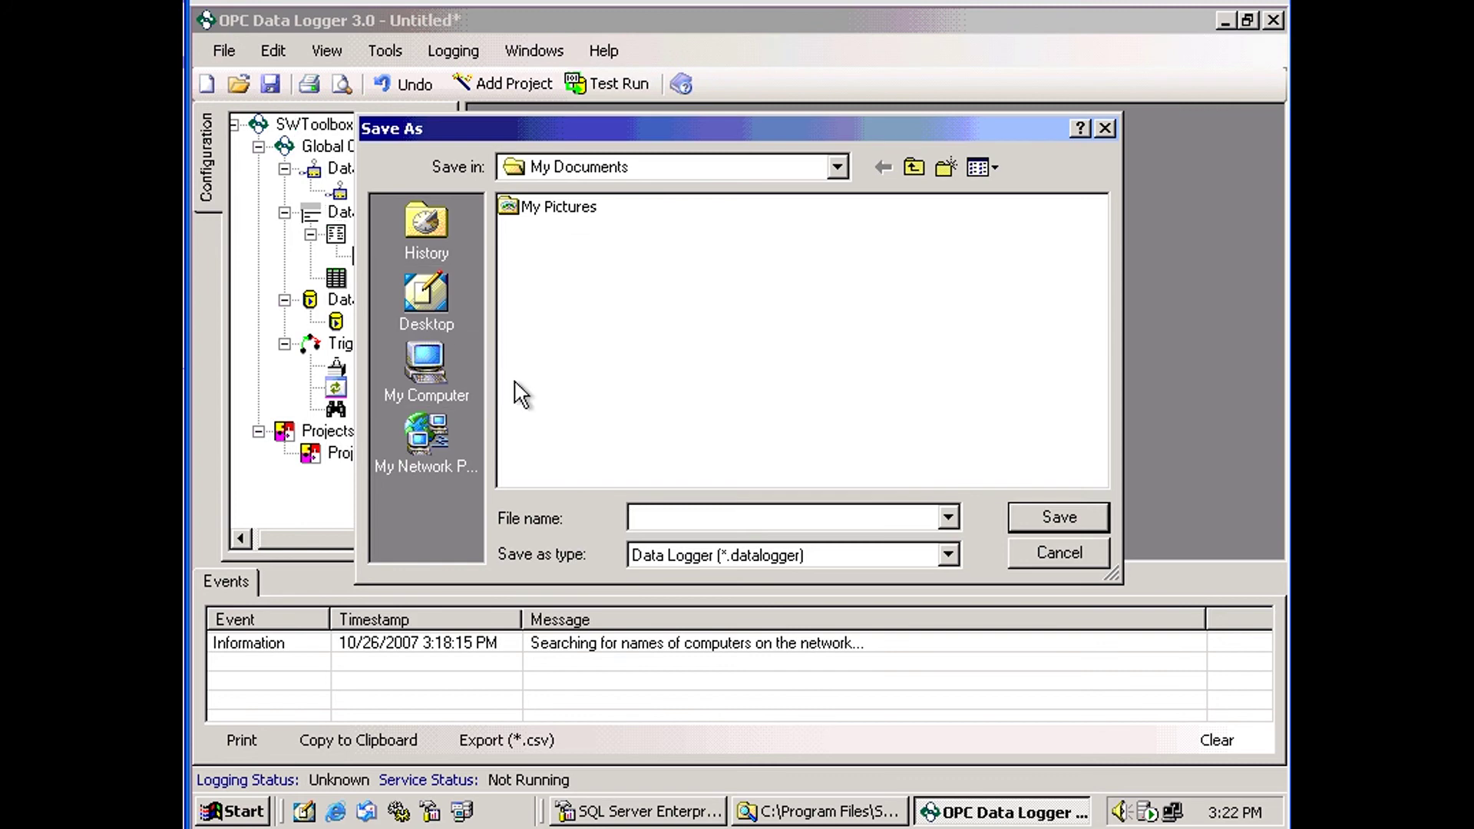
pyautogui.write('myDataLoggerPro')
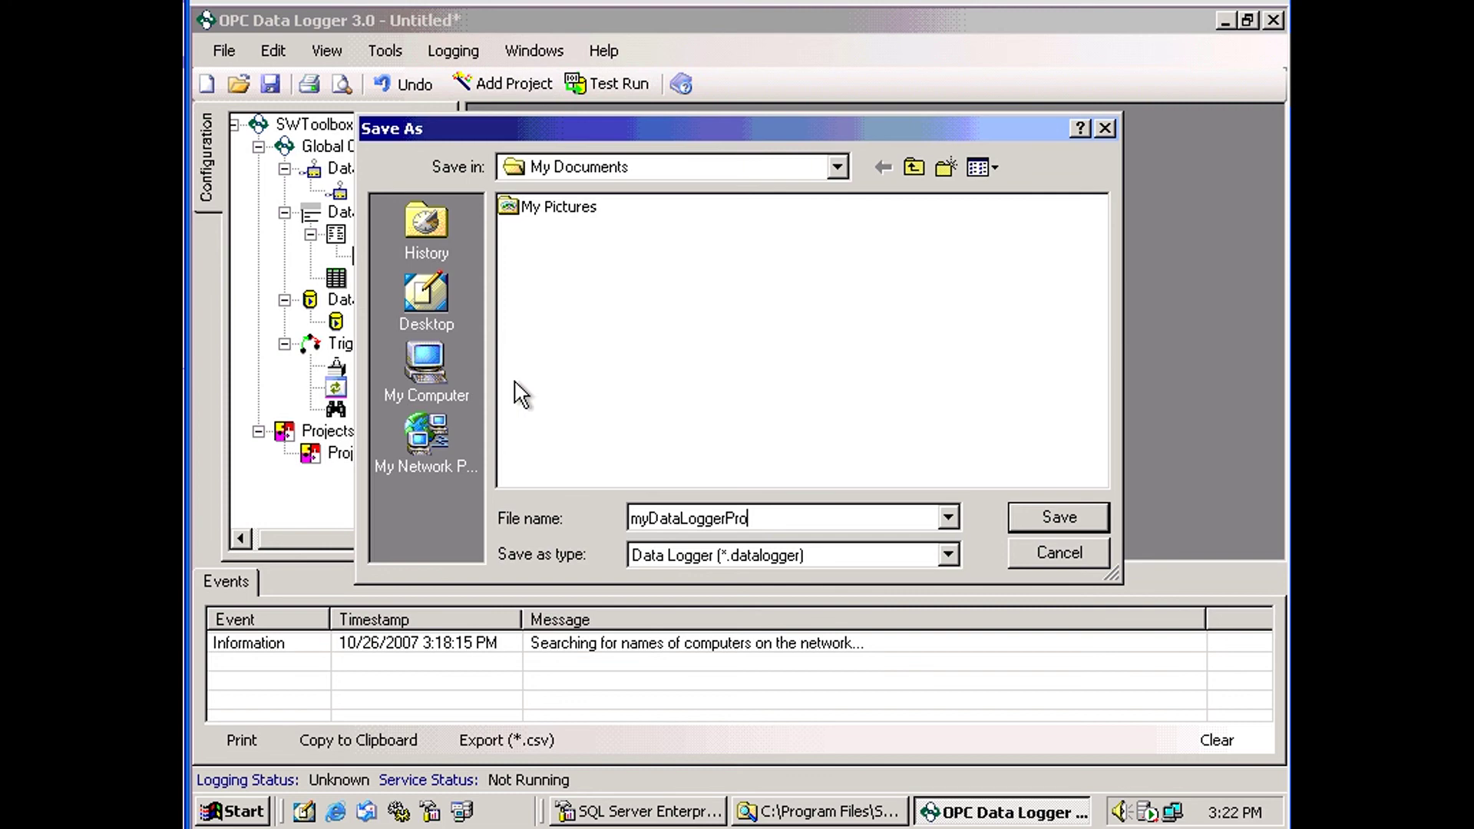
pyautogui.write('ject')
pyautogui.click(1032, 508)
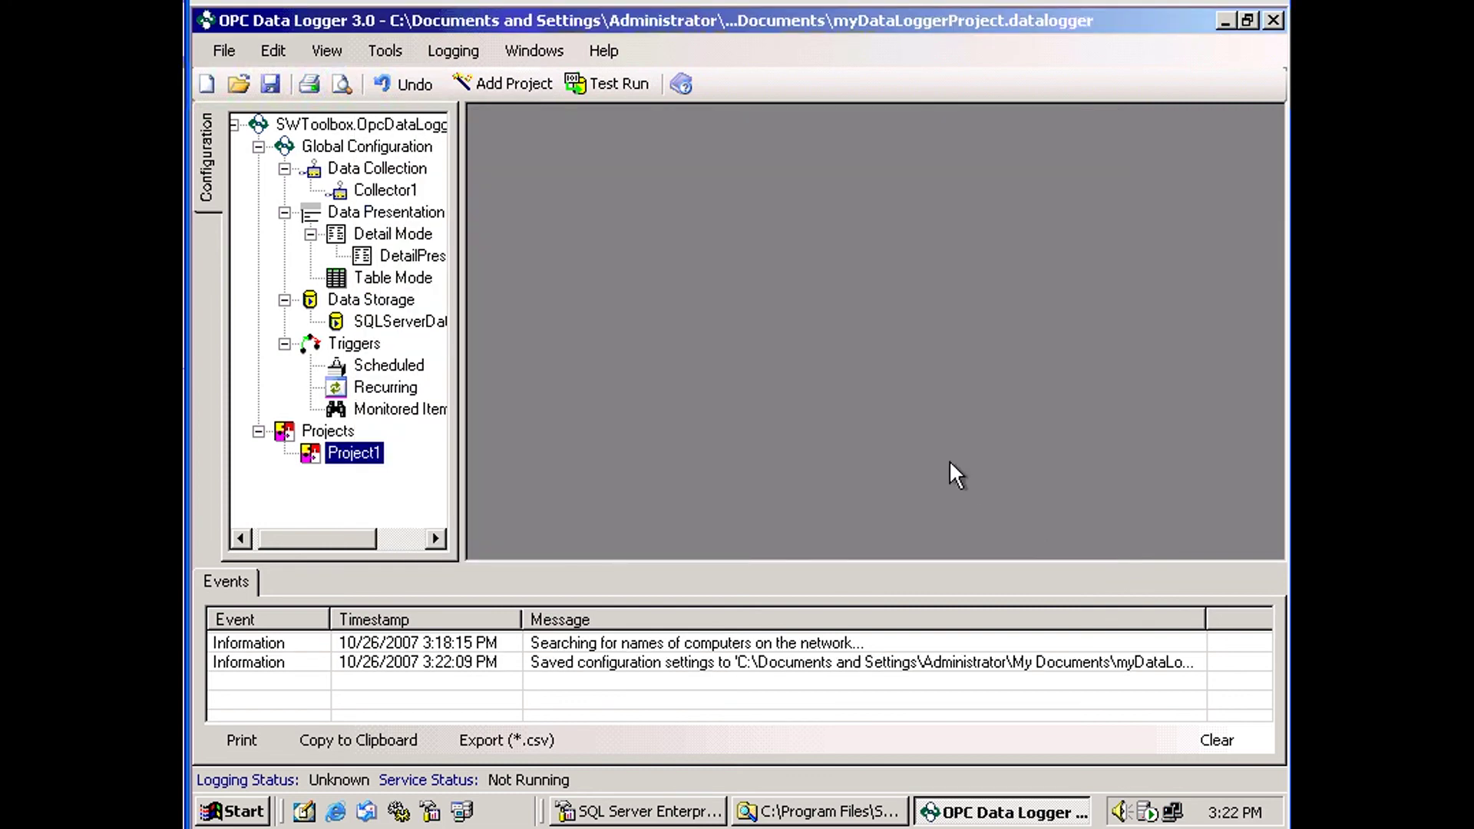
# Start a test run, acknowledging all connection, write, load and data store warnings.
pyautogui.click(583, 81)
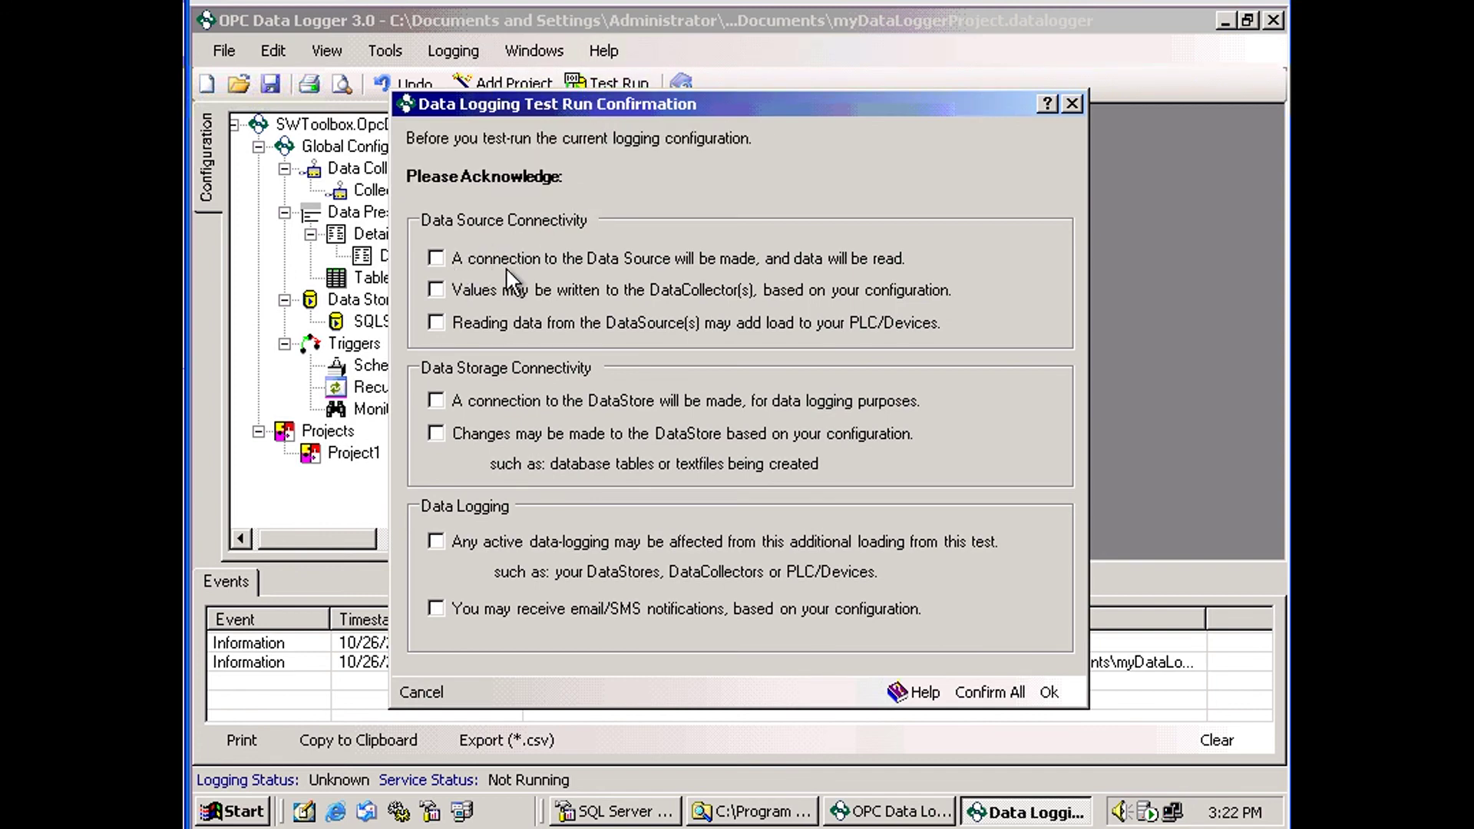
pyautogui.click(435, 258)
pyautogui.click(435, 289)
pyautogui.click(435, 322)
pyautogui.click(436, 400)
pyautogui.click(436, 433)
pyautogui.click(441, 608)
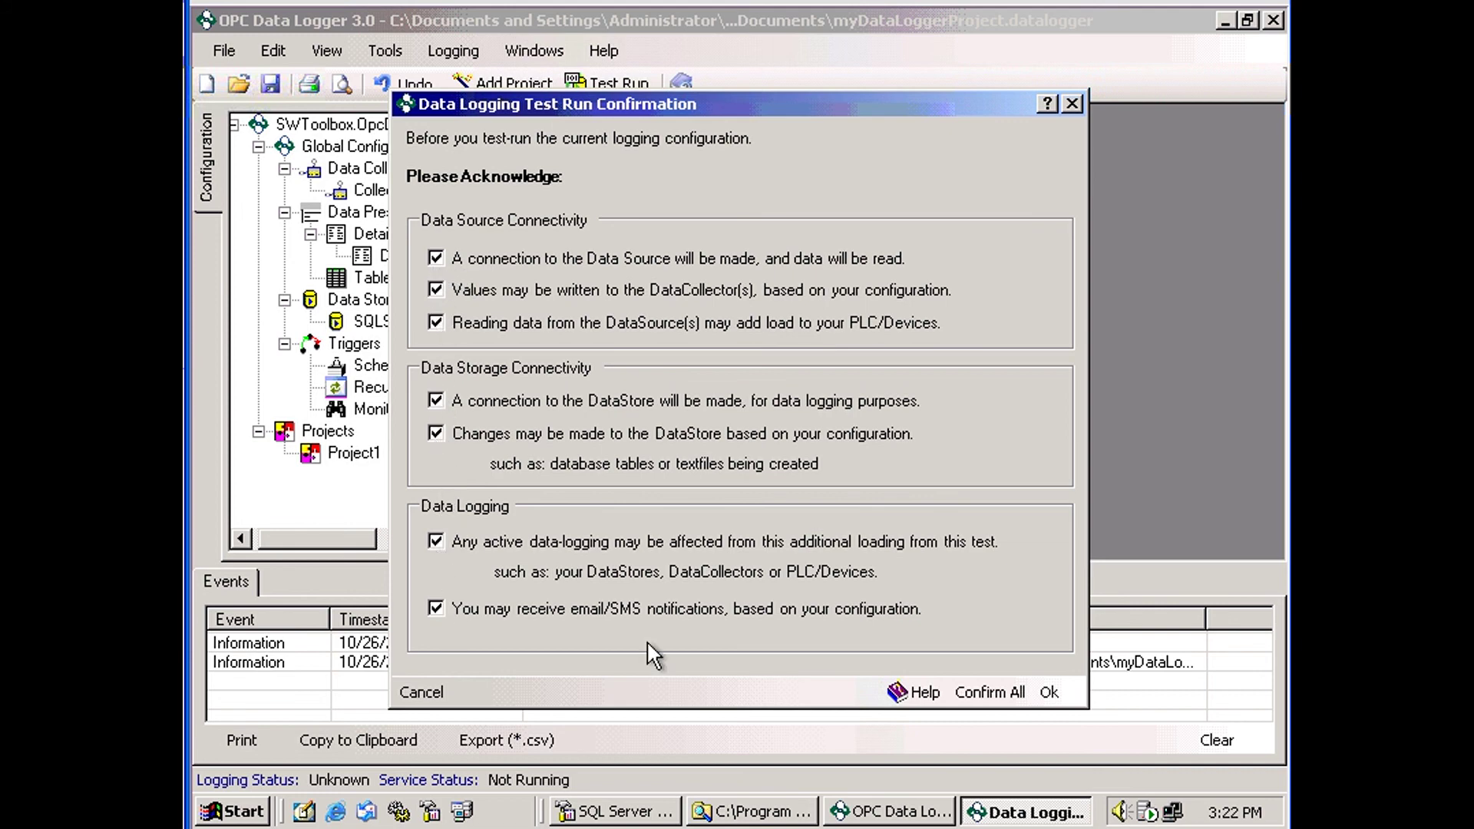
pyautogui.click(1049, 693)
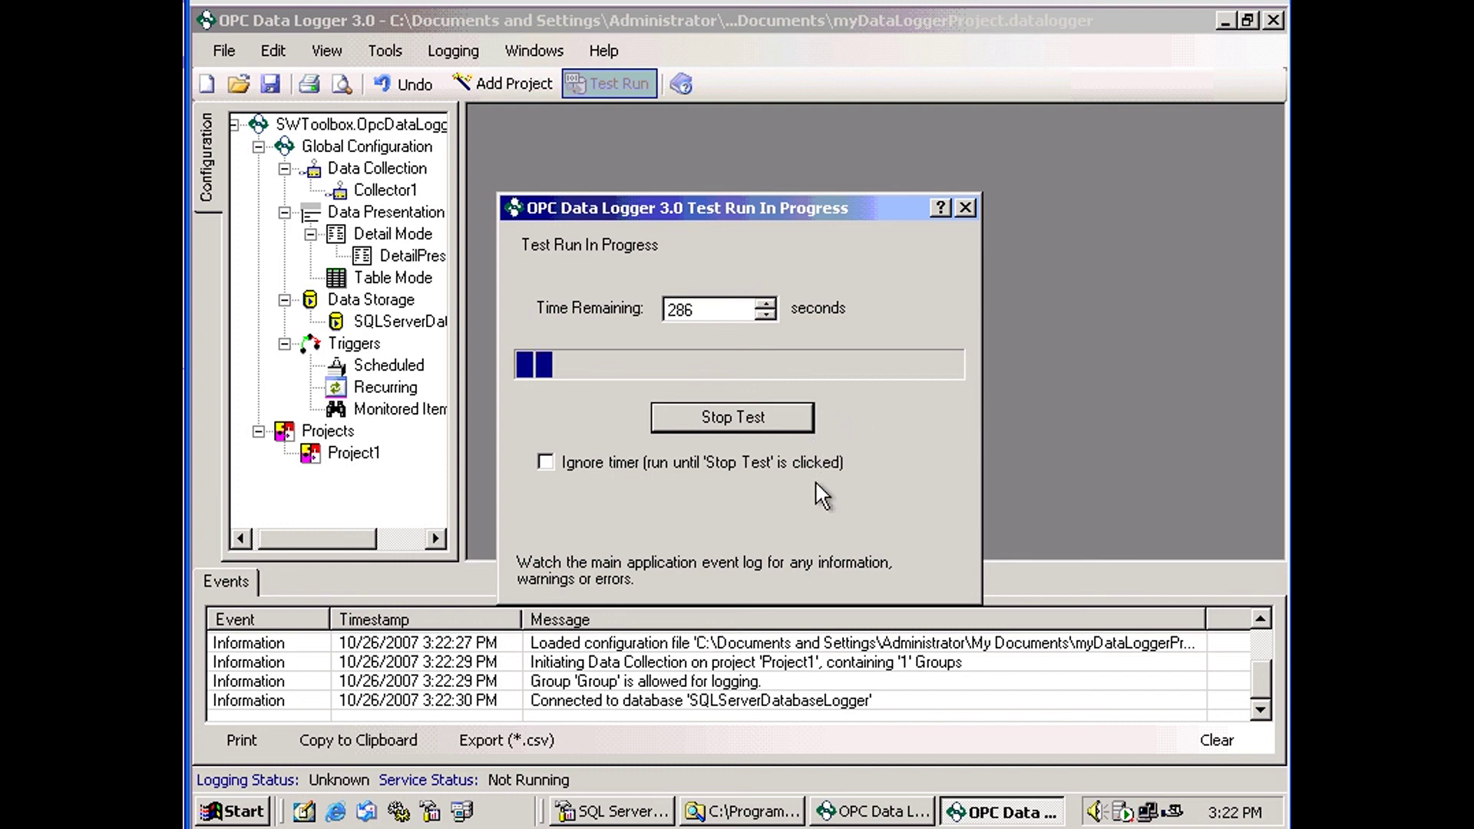
# Stop the test run and refresh detail_table in Enterprise Manager to view the logged rows.
pyautogui.click(720, 420)
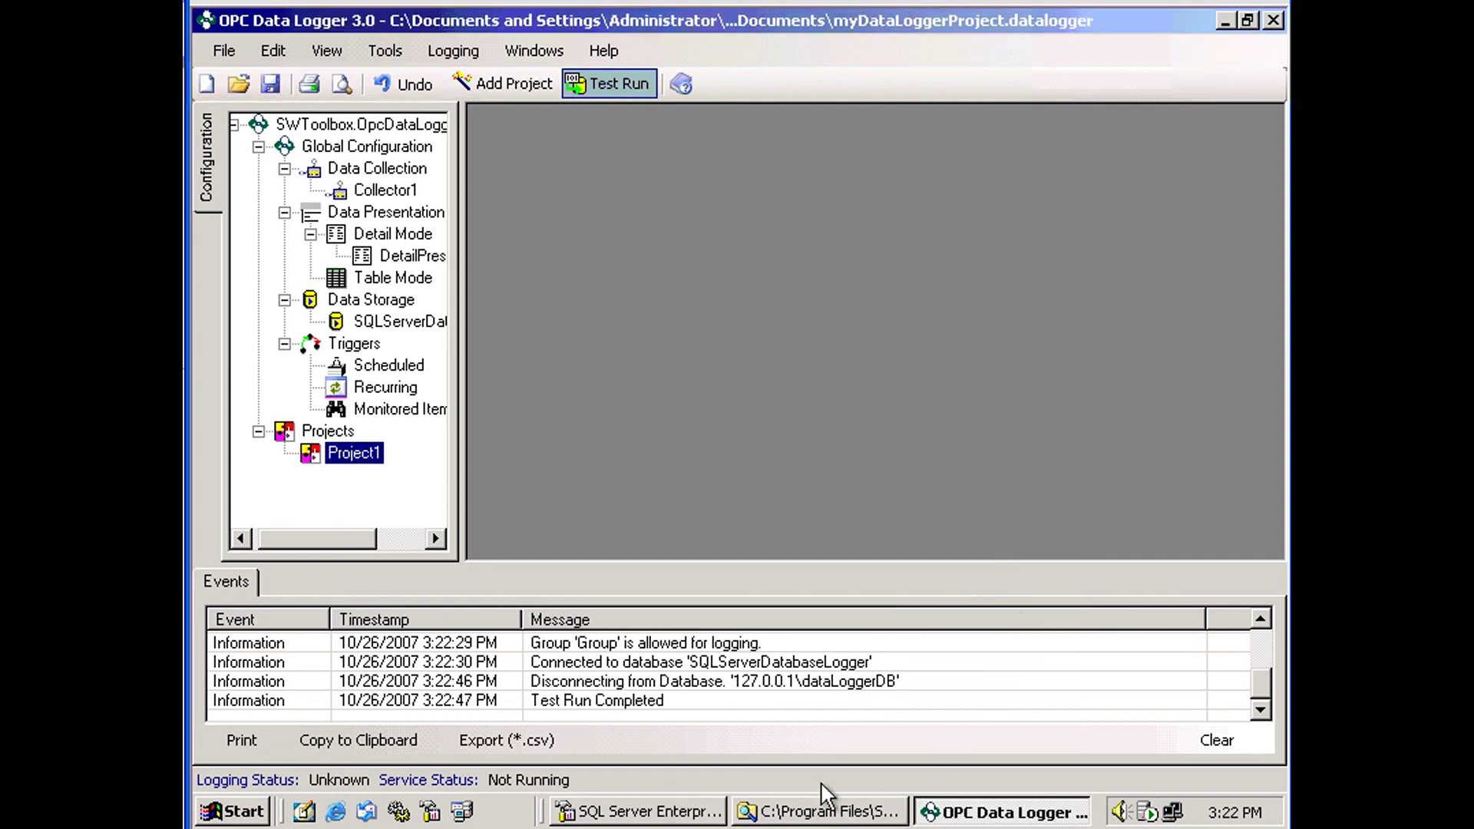
pyautogui.click(619, 814)
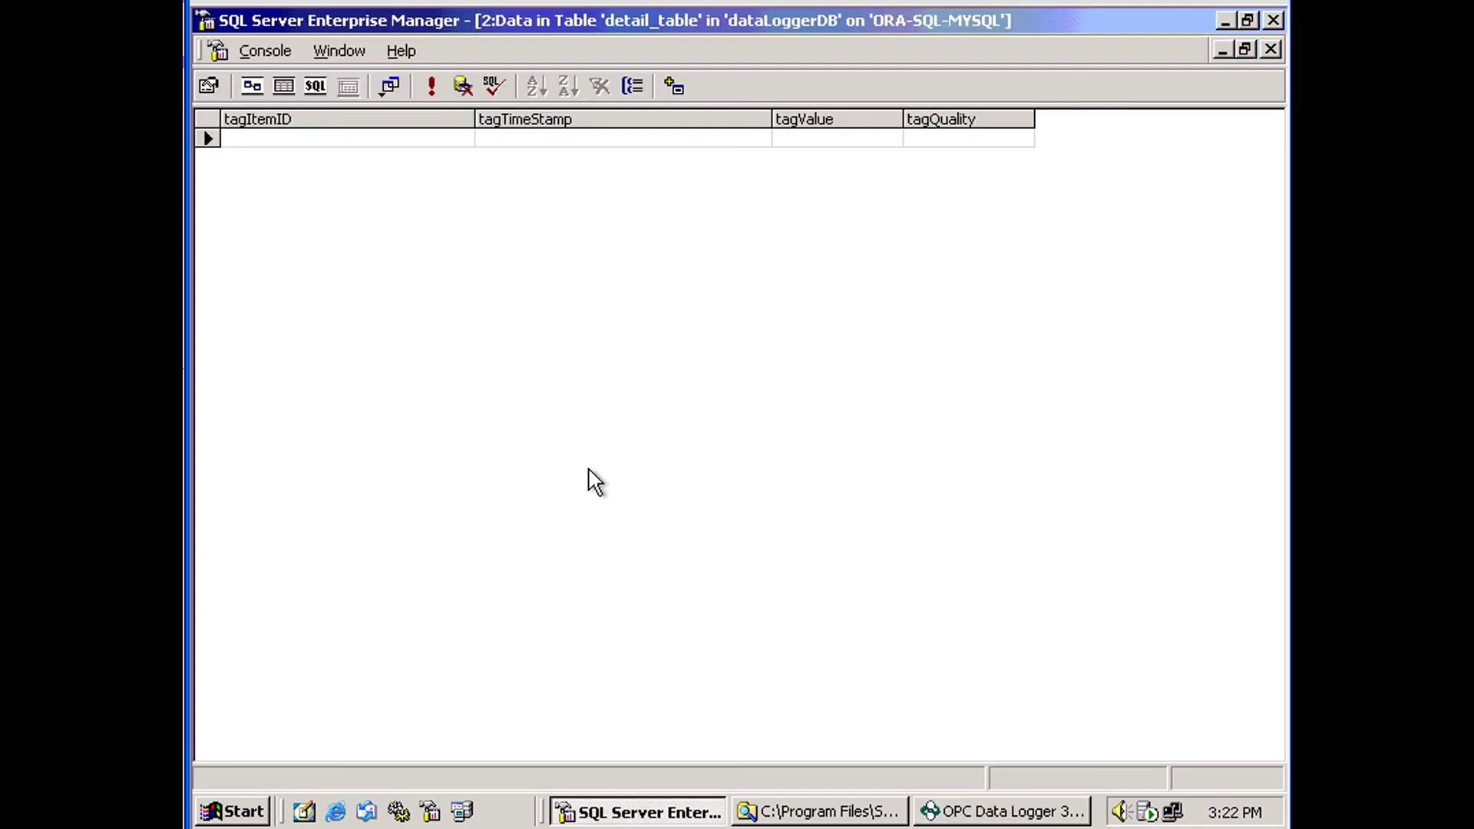
pyautogui.click(431, 86)
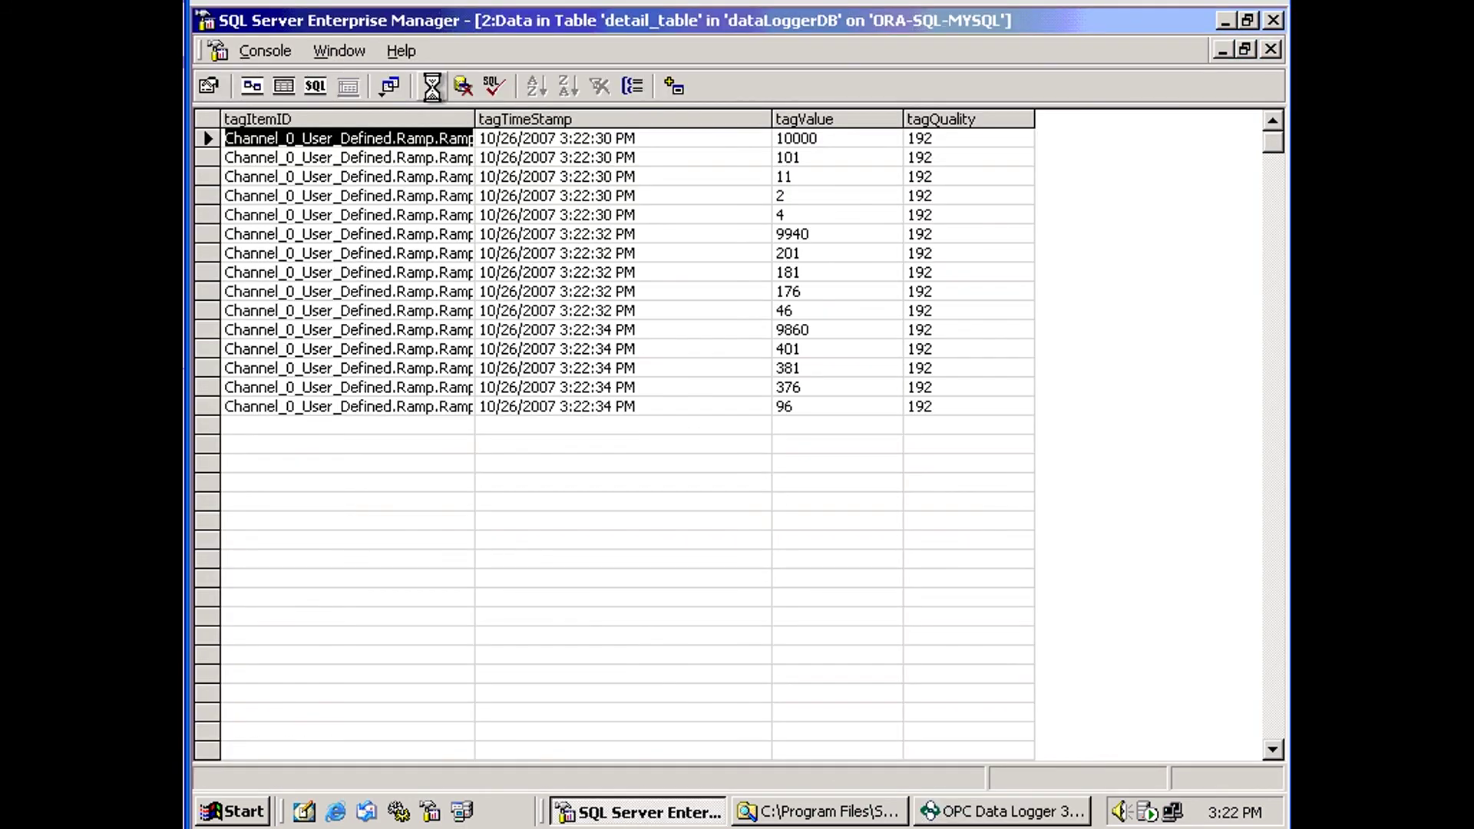